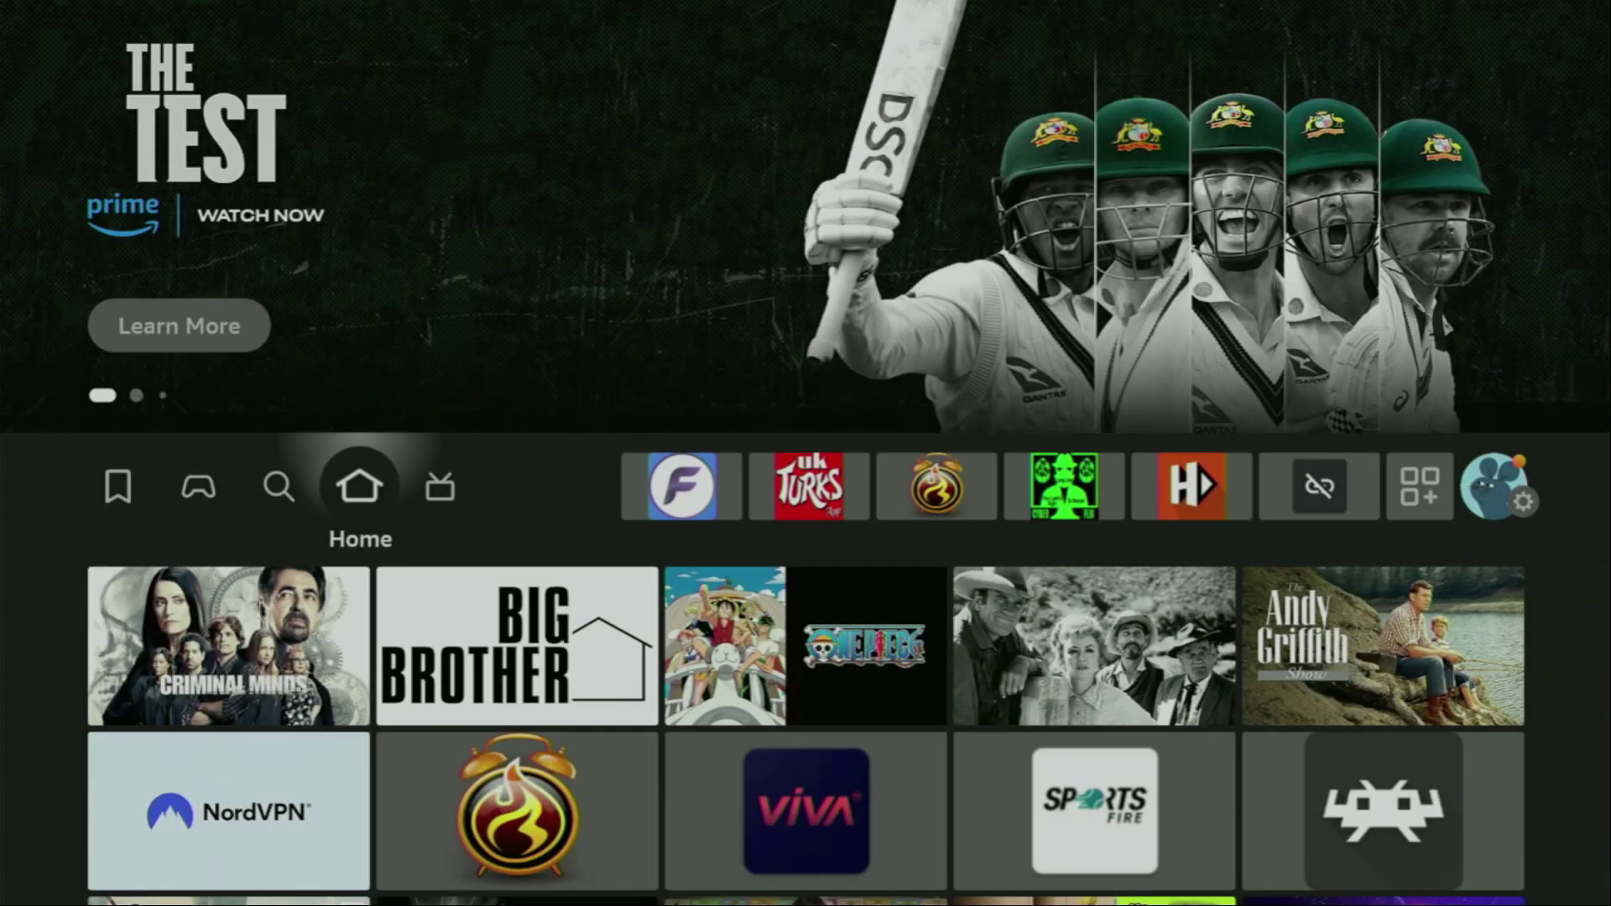
# Step: Open the search in the Find section and enter "Do" as the search text
pyautogui.press('Left')
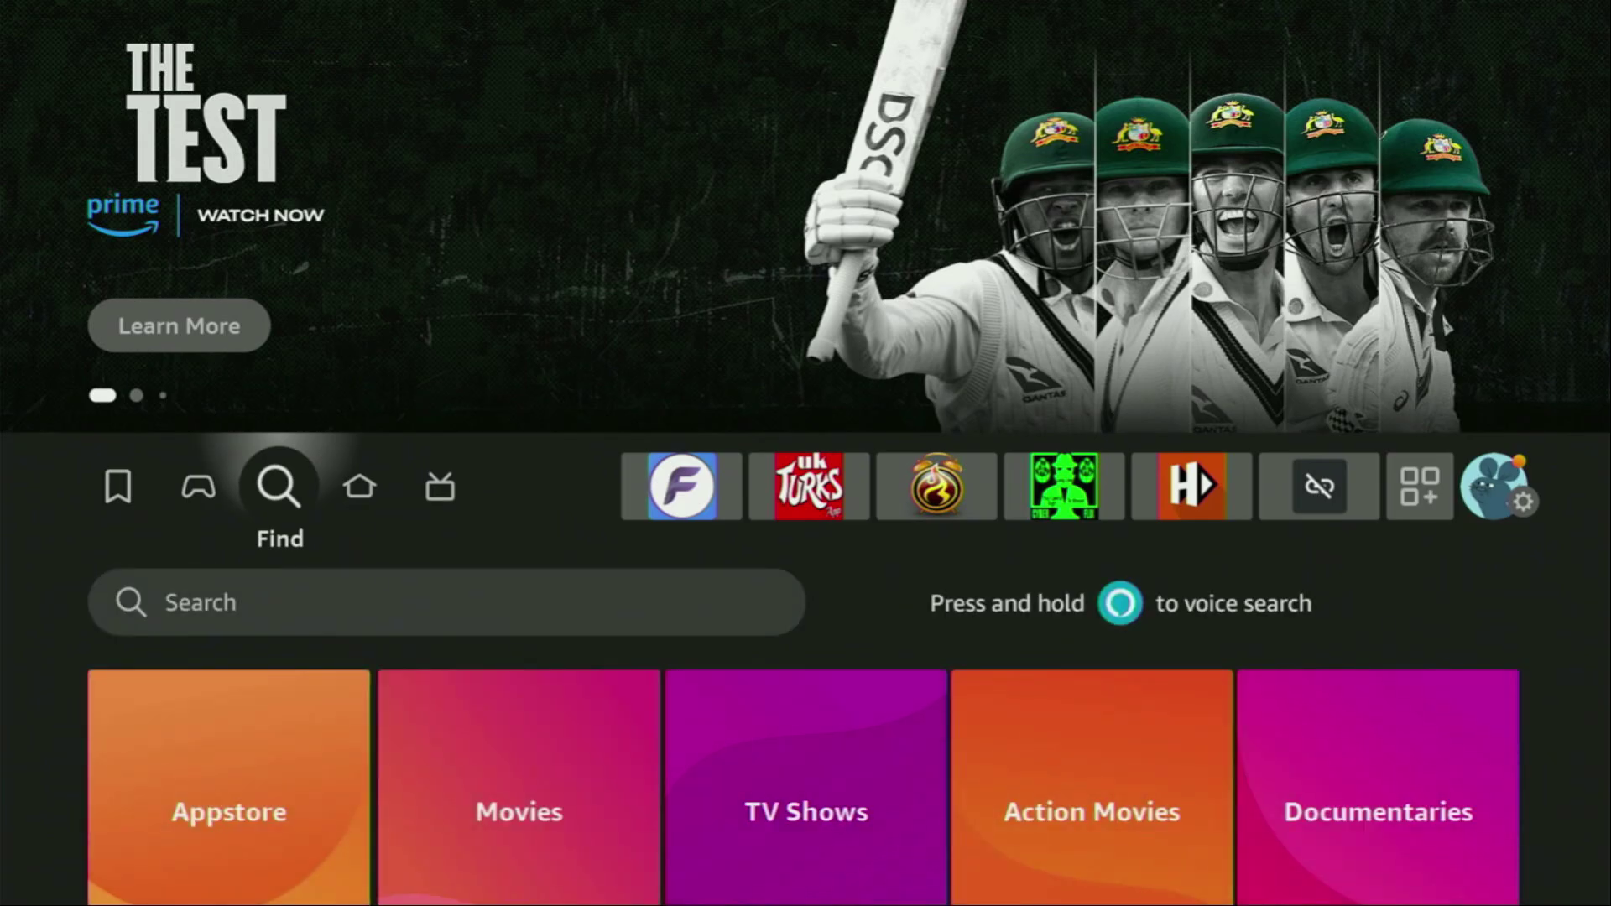
pyautogui.press('Down')
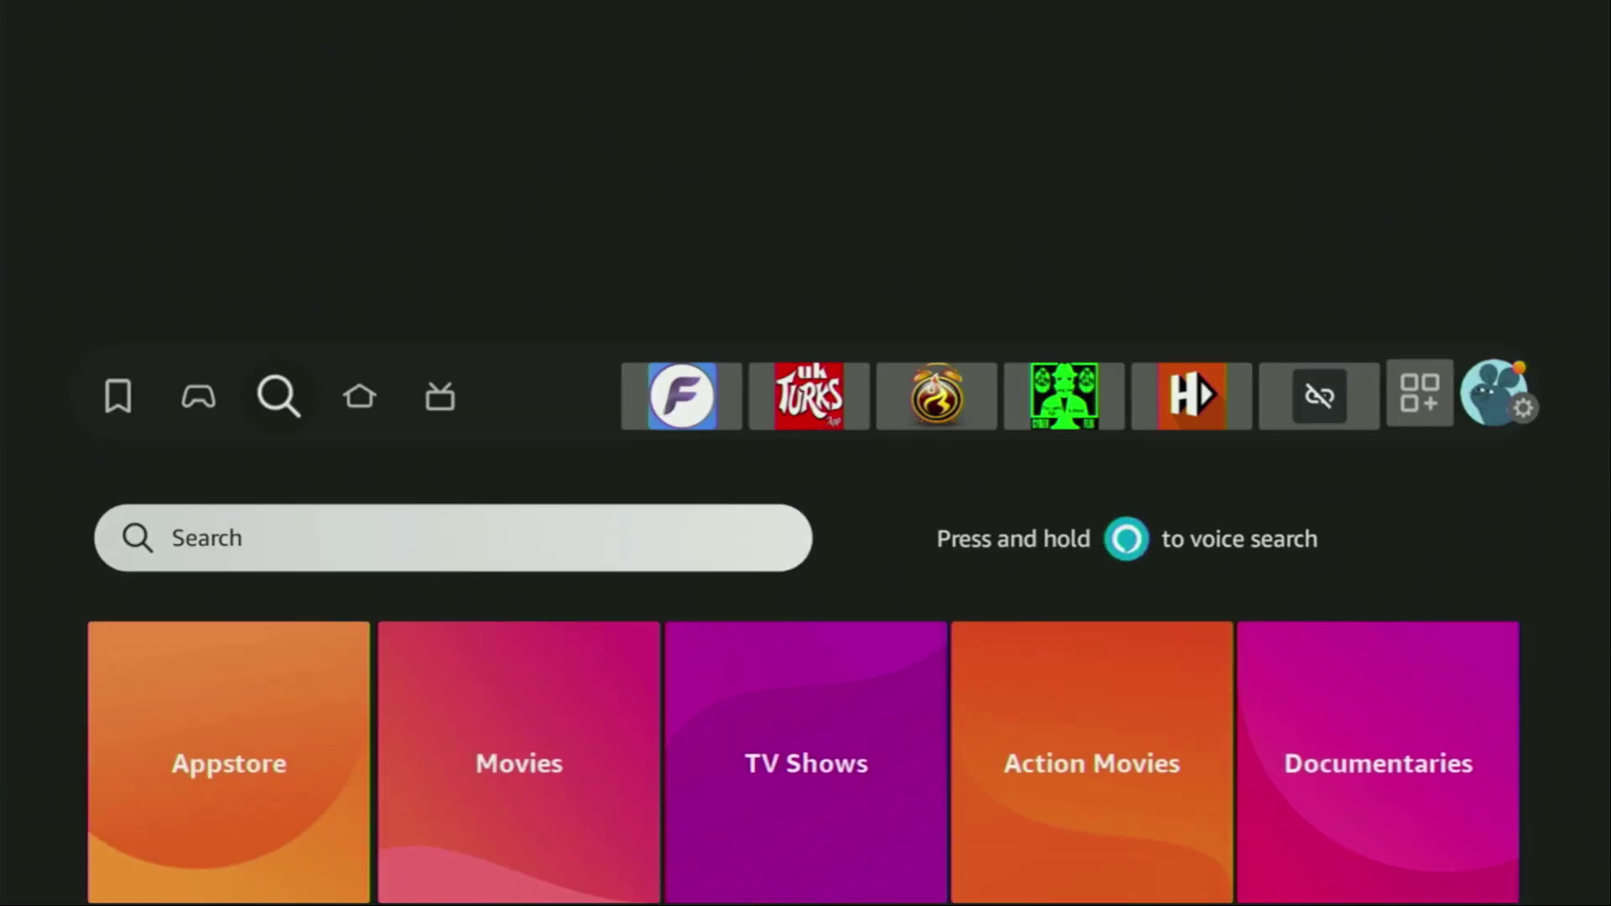
pyautogui.press('Return')
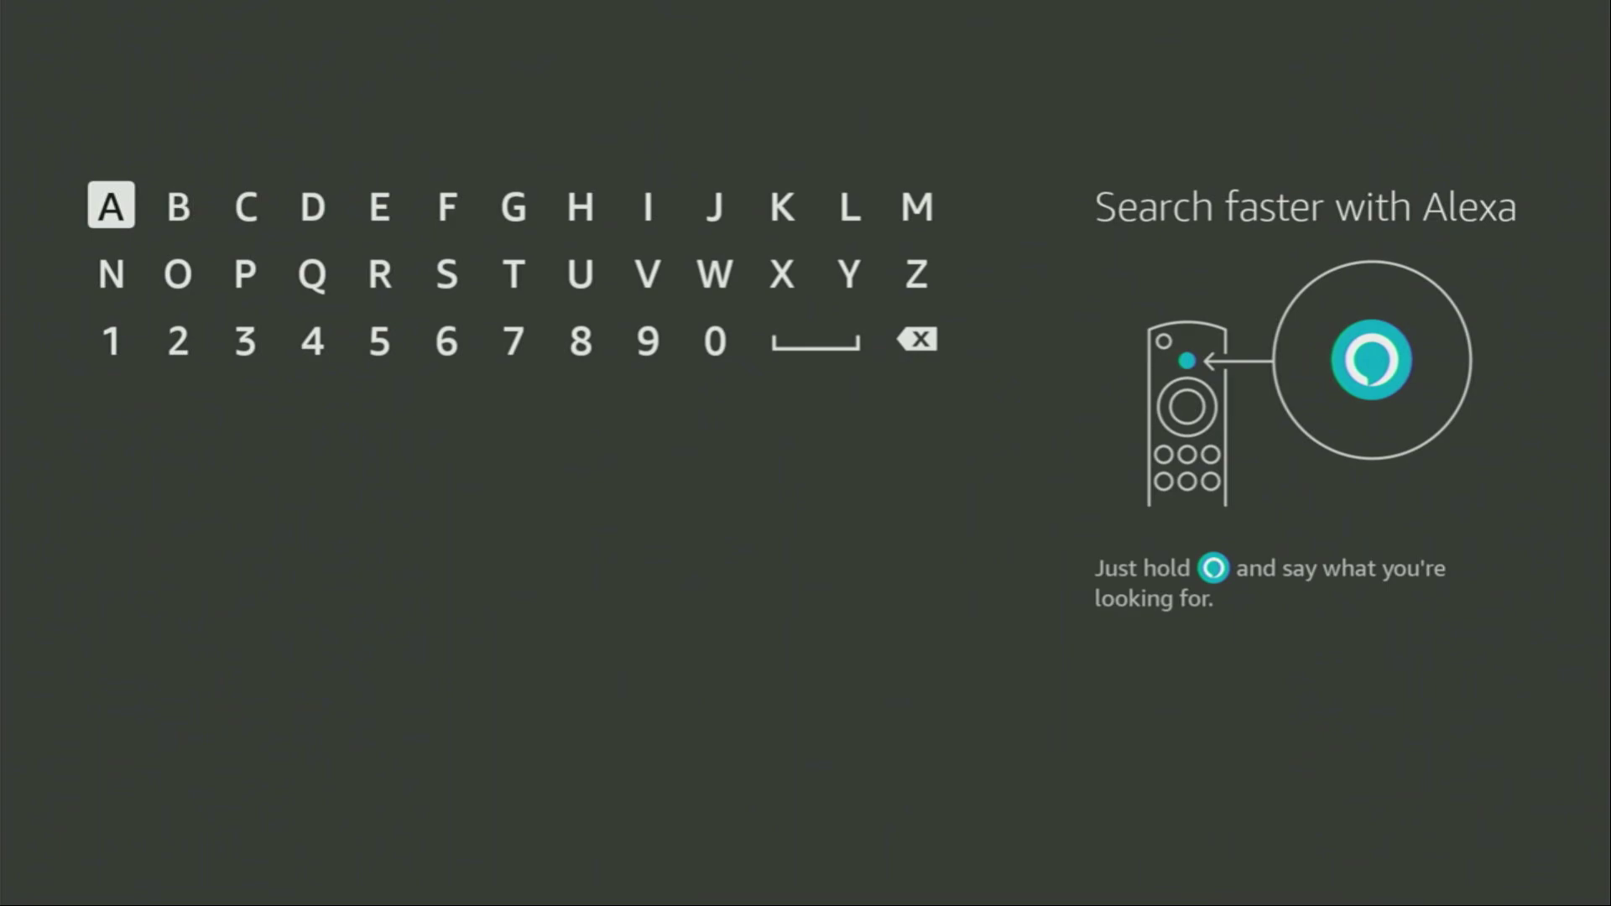
pyautogui.press('Right')
pyautogui.press('Right')
pyautogui.press('Right')
pyautogui.press('Return')
pyautogui.press('Down')
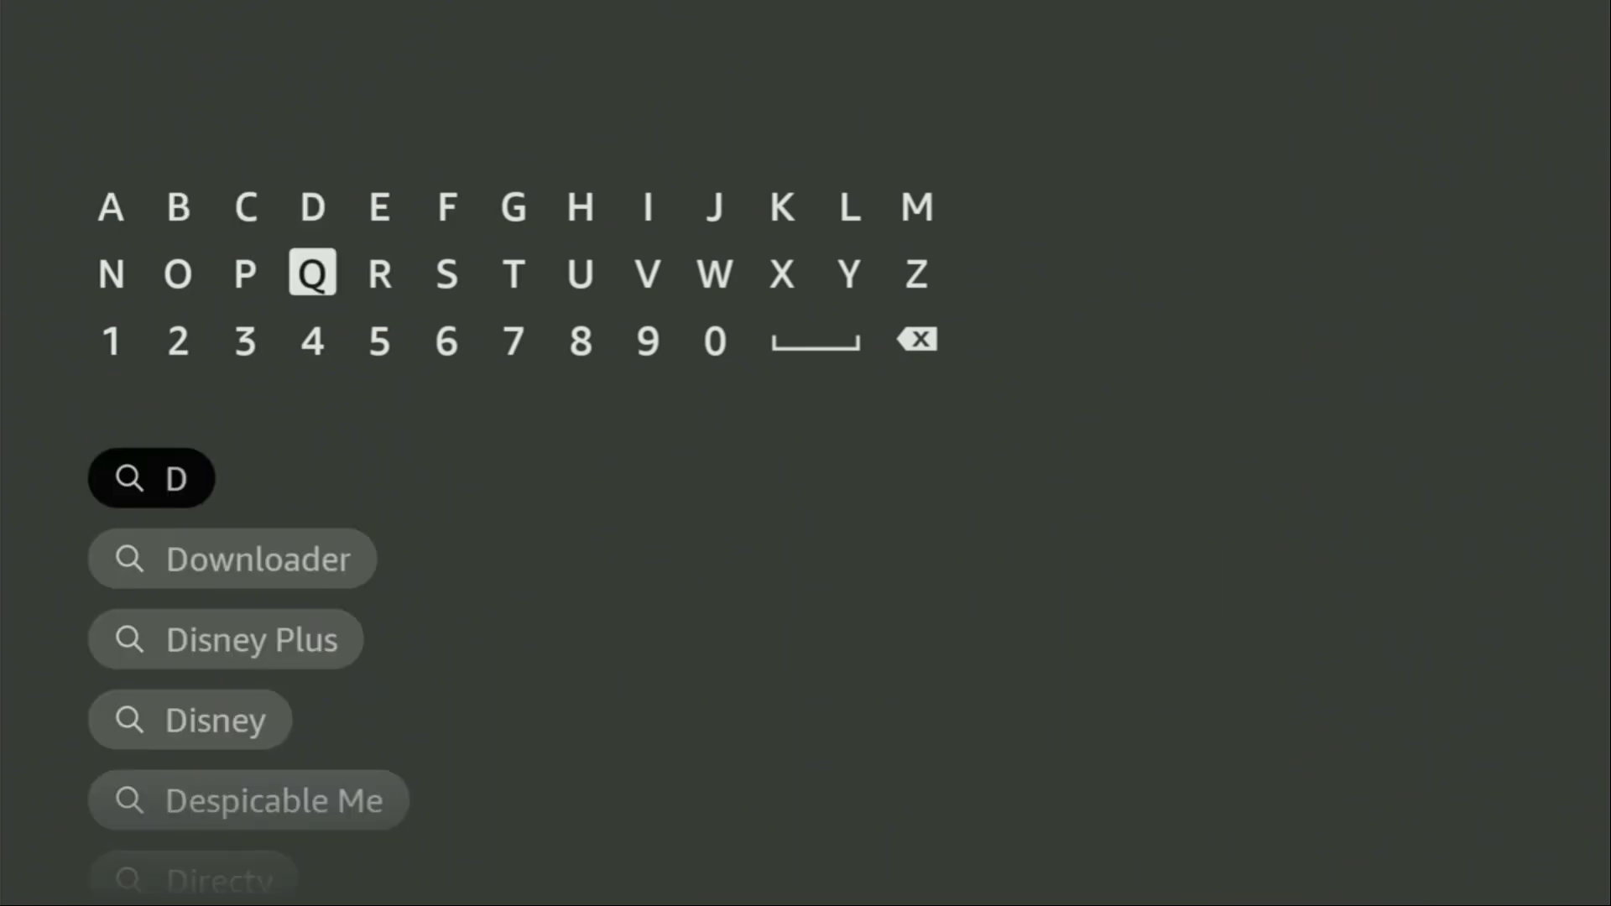
pyautogui.press('Left')
pyautogui.press('Left')
pyautogui.press('Return')
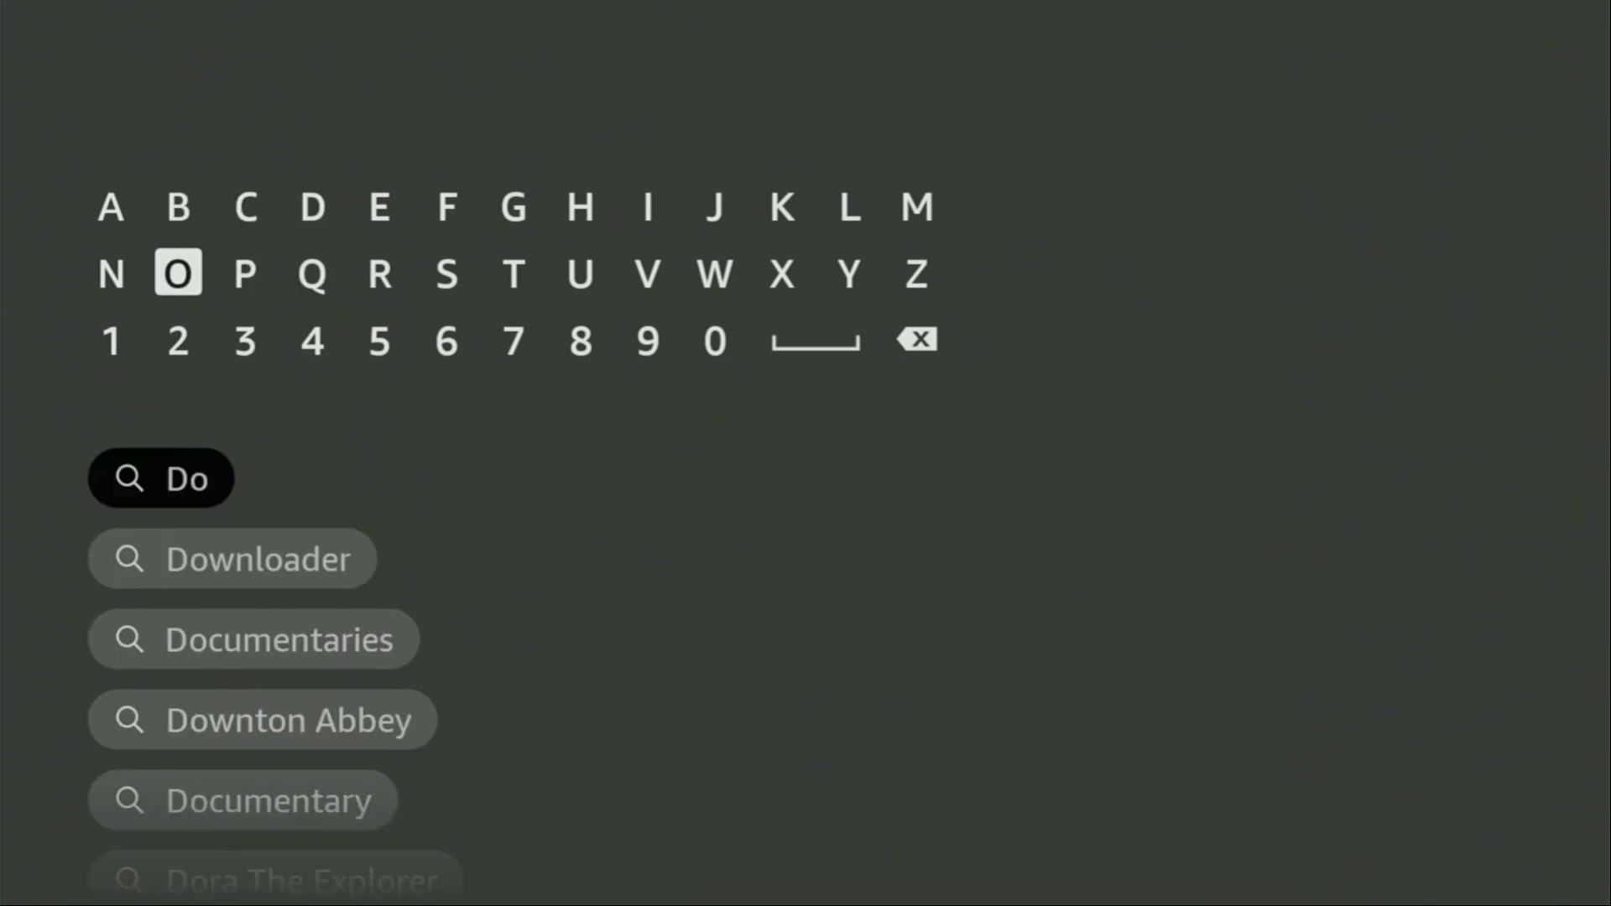
# Step: Pick the Downloader suggestion, install the Downloader app and return to the home screen
pyautogui.press('Down')
pyautogui.press('Down')
pyautogui.press('Down')
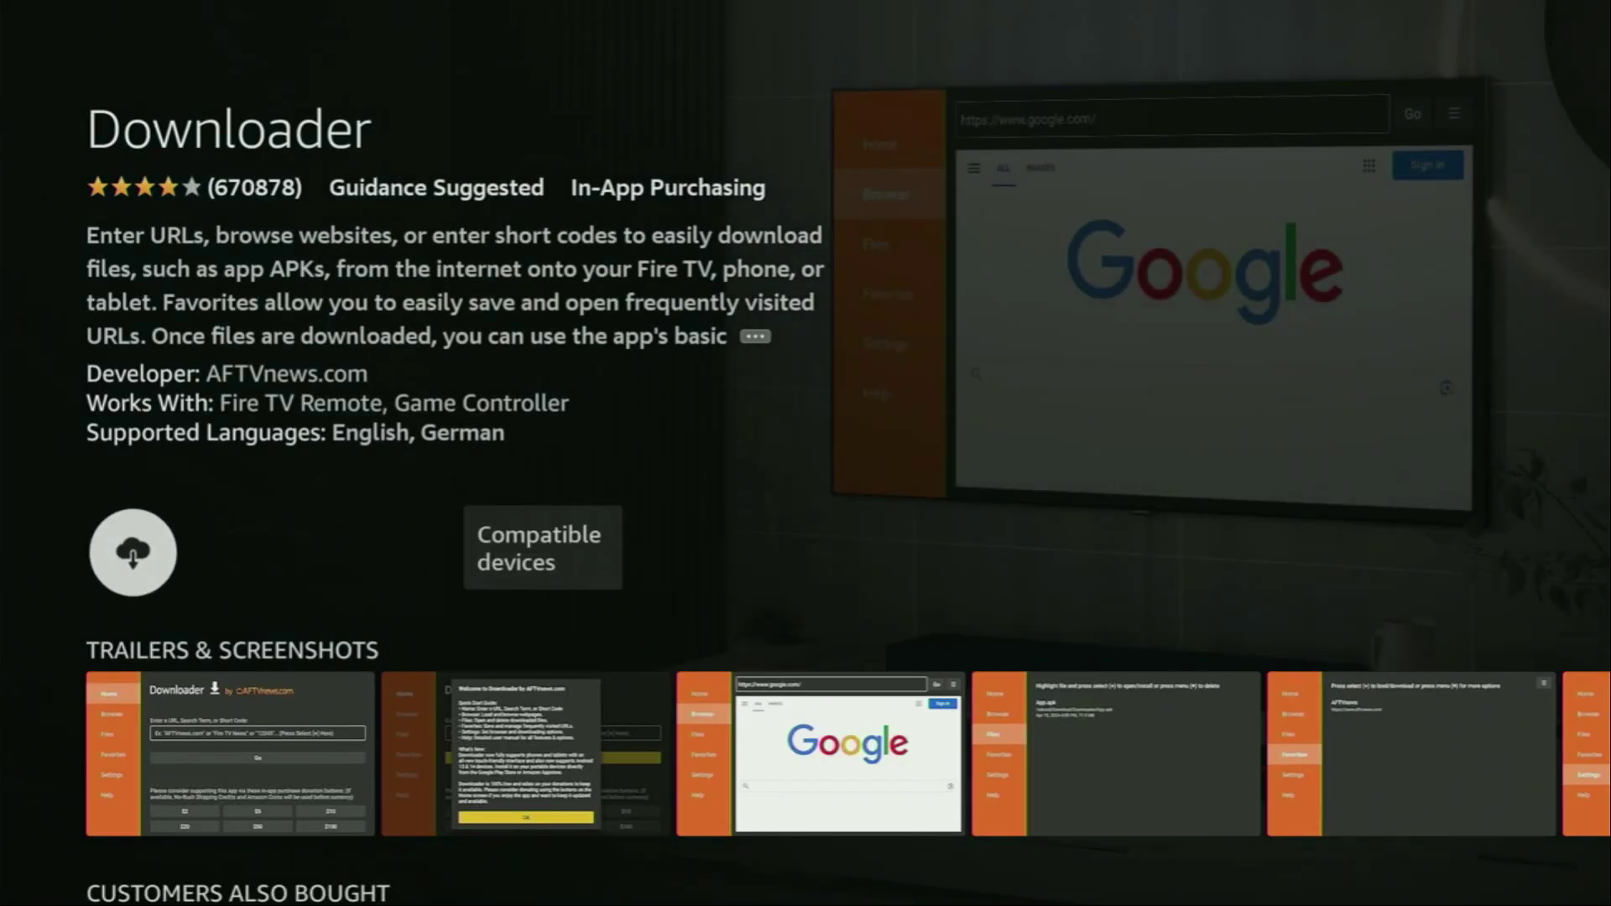
pyautogui.press('Return')
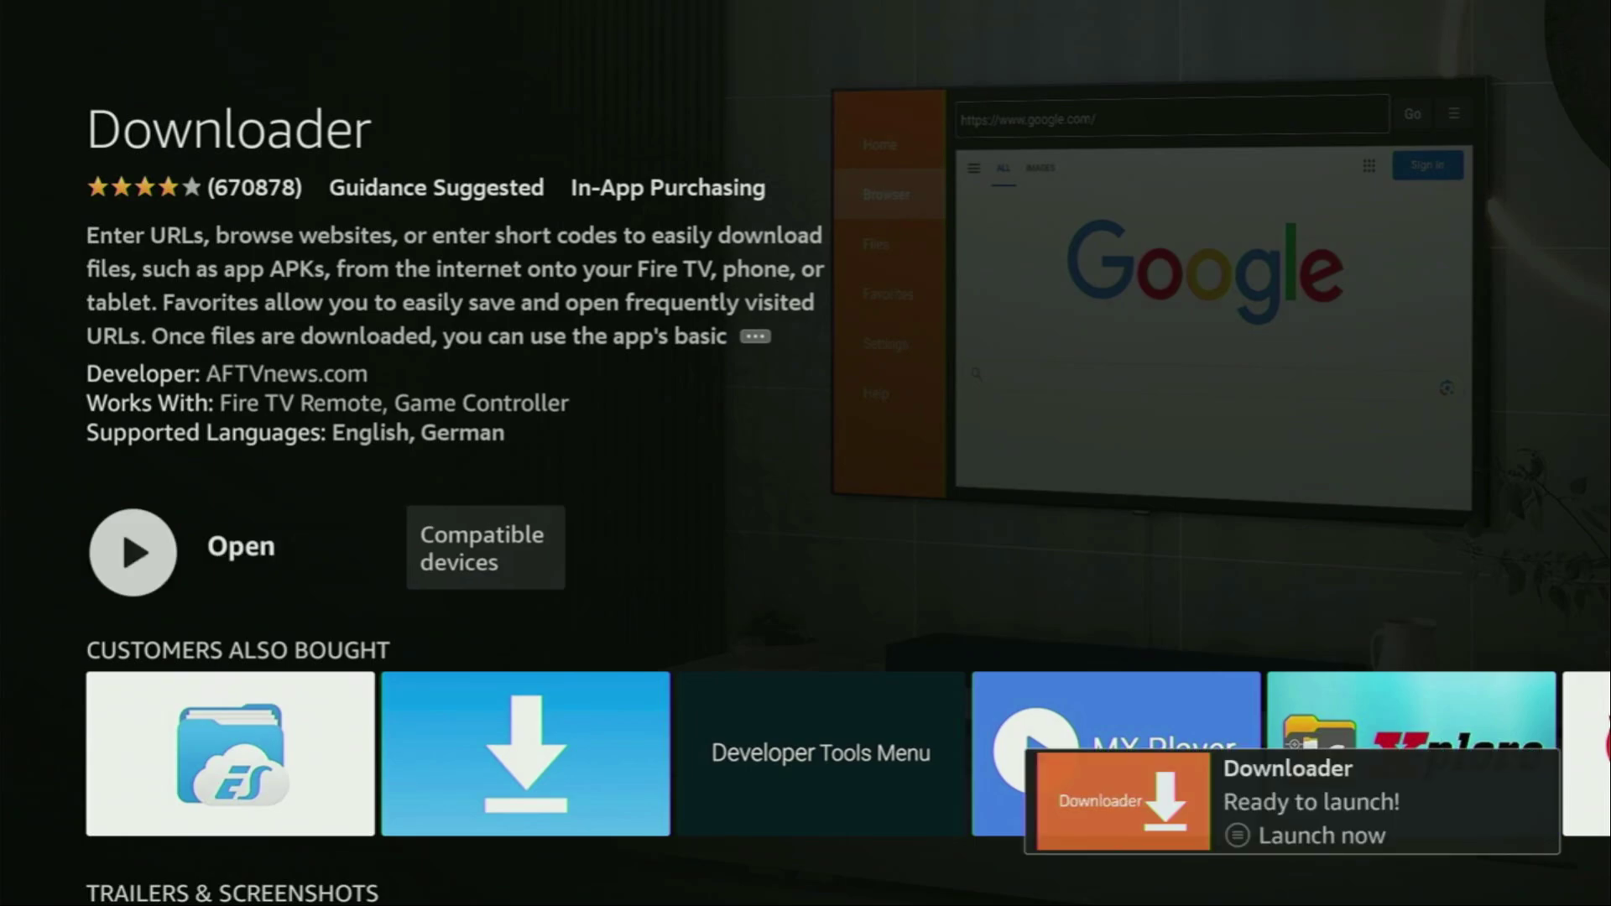
pyautogui.press('Return')
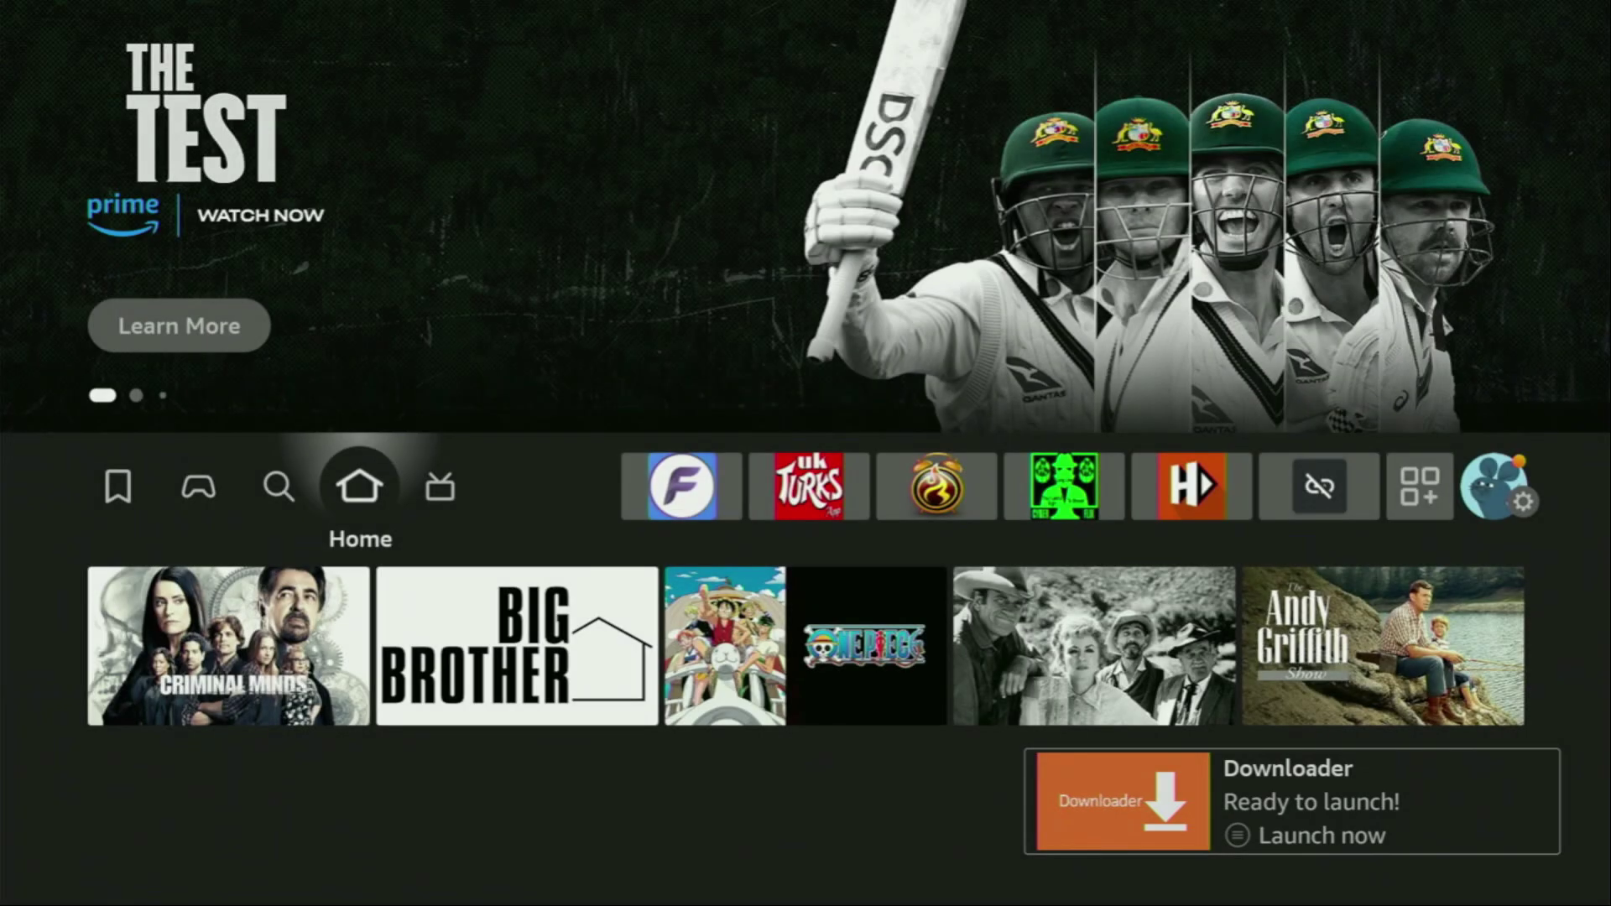
# Step: Open the device settings and go to the main My Fire TV list
pyautogui.press('Right')
pyautogui.press('Right')
pyautogui.press('Right')
pyautogui.press('Right')
pyautogui.press('Right')
pyautogui.press('Right')
pyautogui.press('Right')
pyautogui.press('Right')
pyautogui.press('Right')
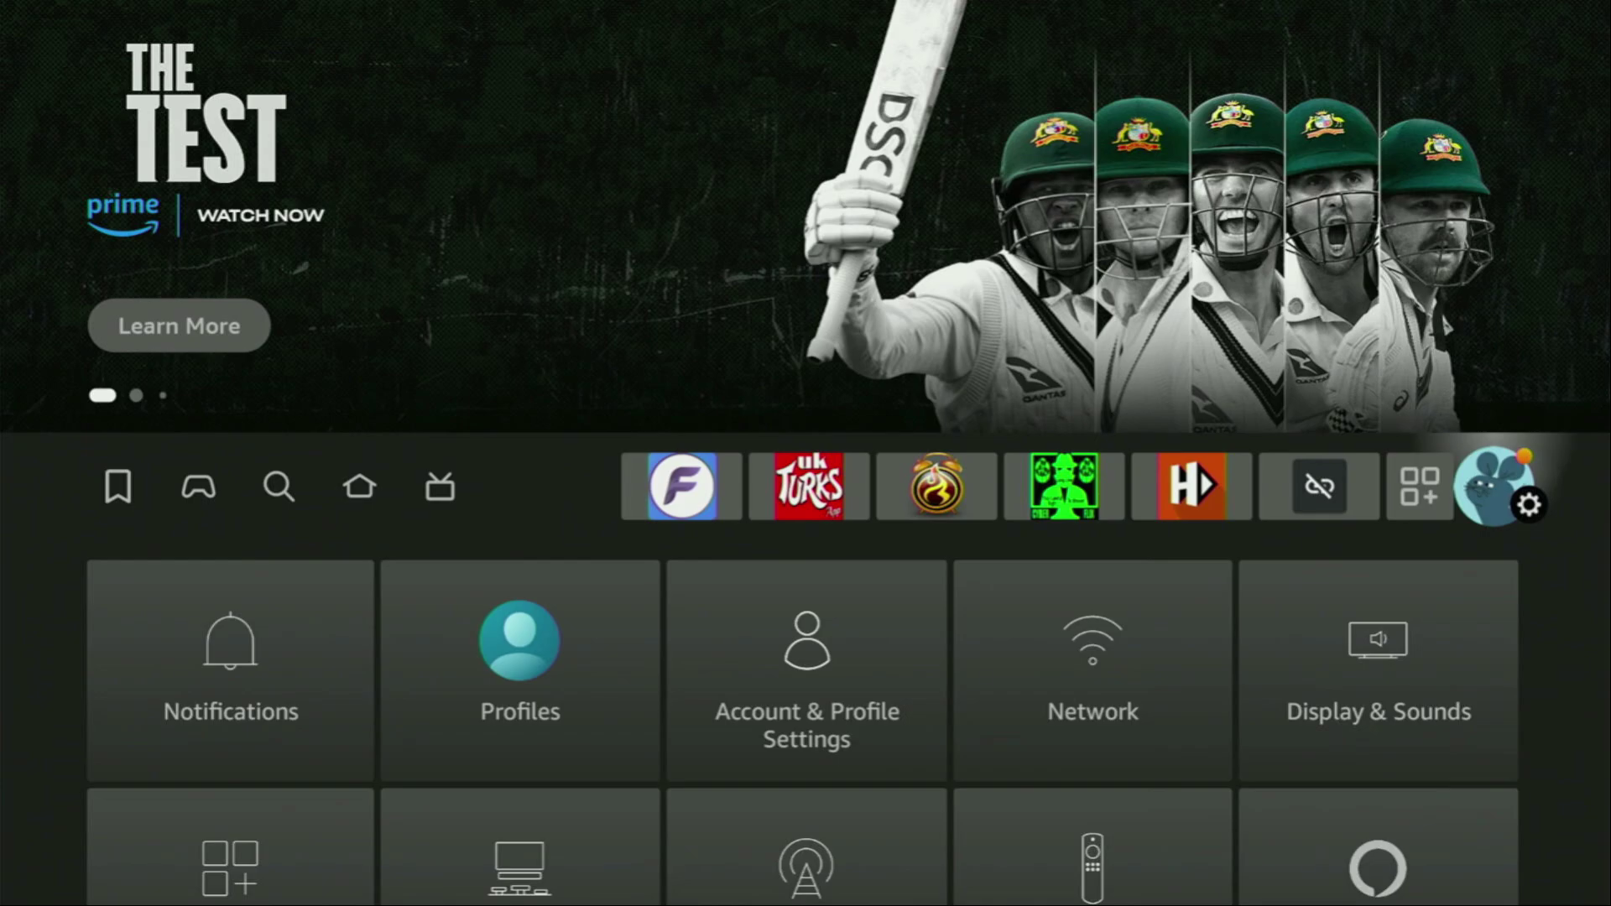
pyautogui.press('Down')
pyautogui.press('Down')
pyautogui.press('Down')
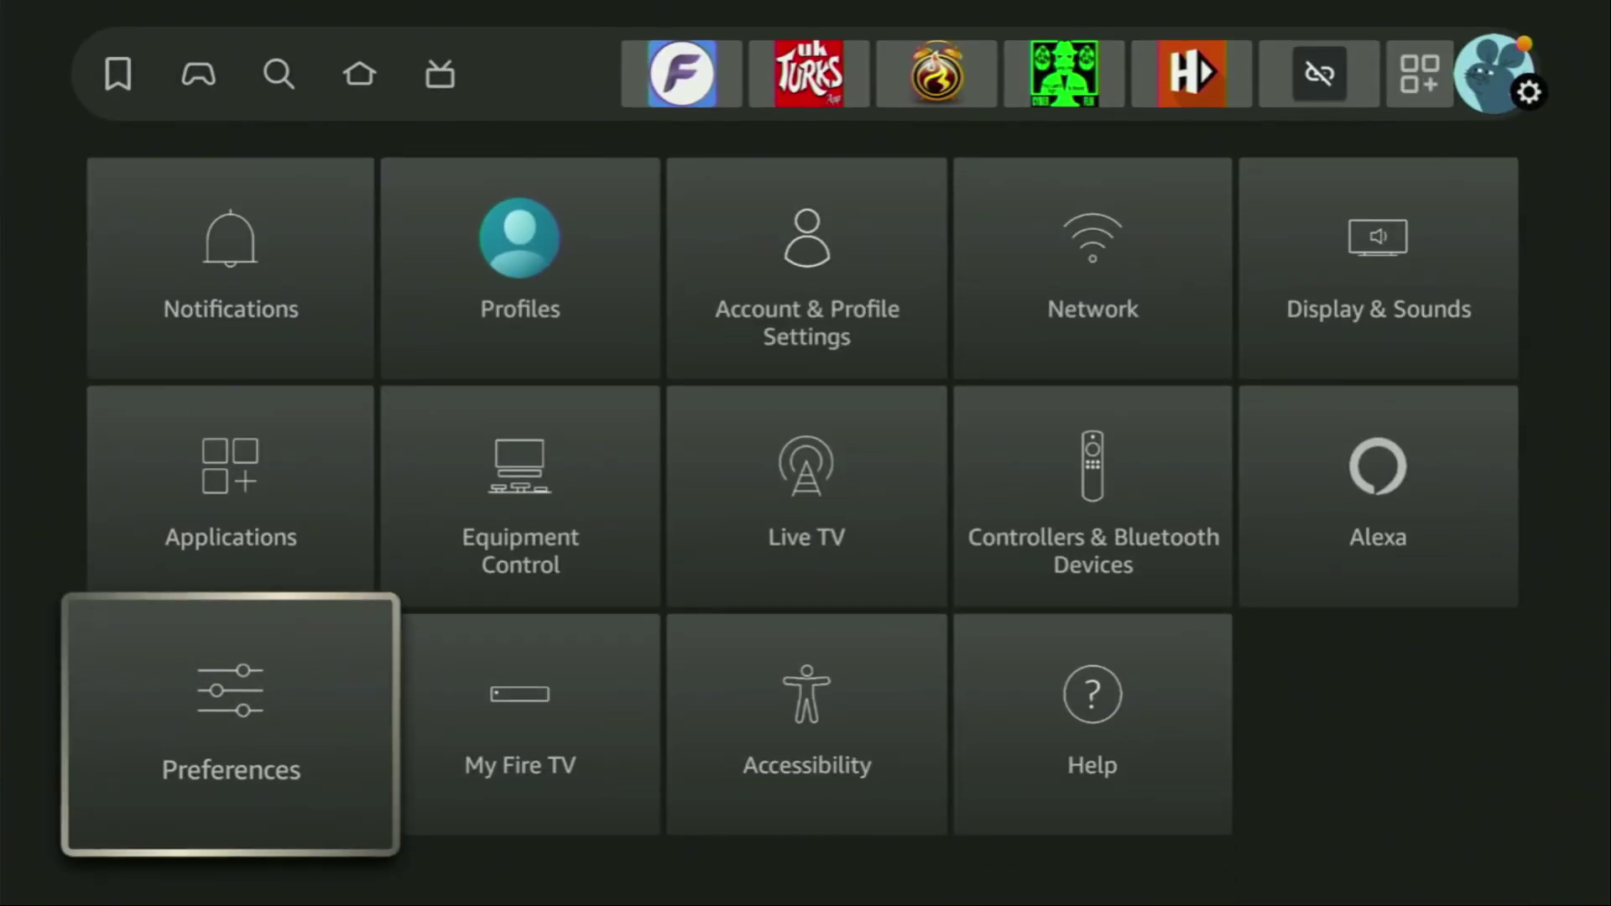
pyautogui.press('Right')
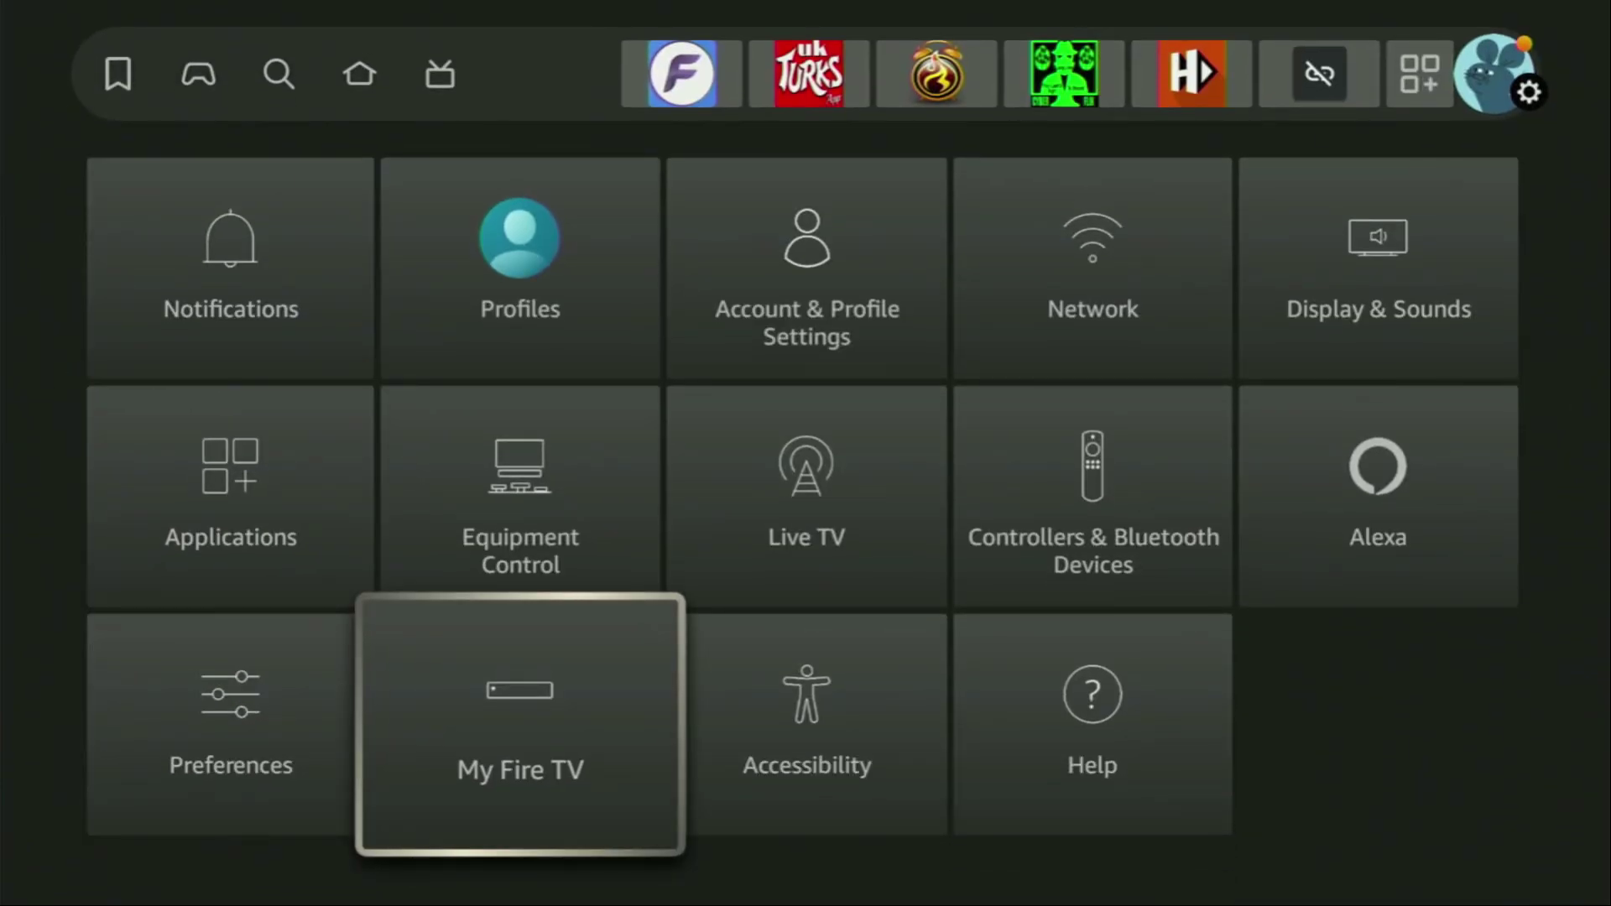
pyautogui.press('Return')
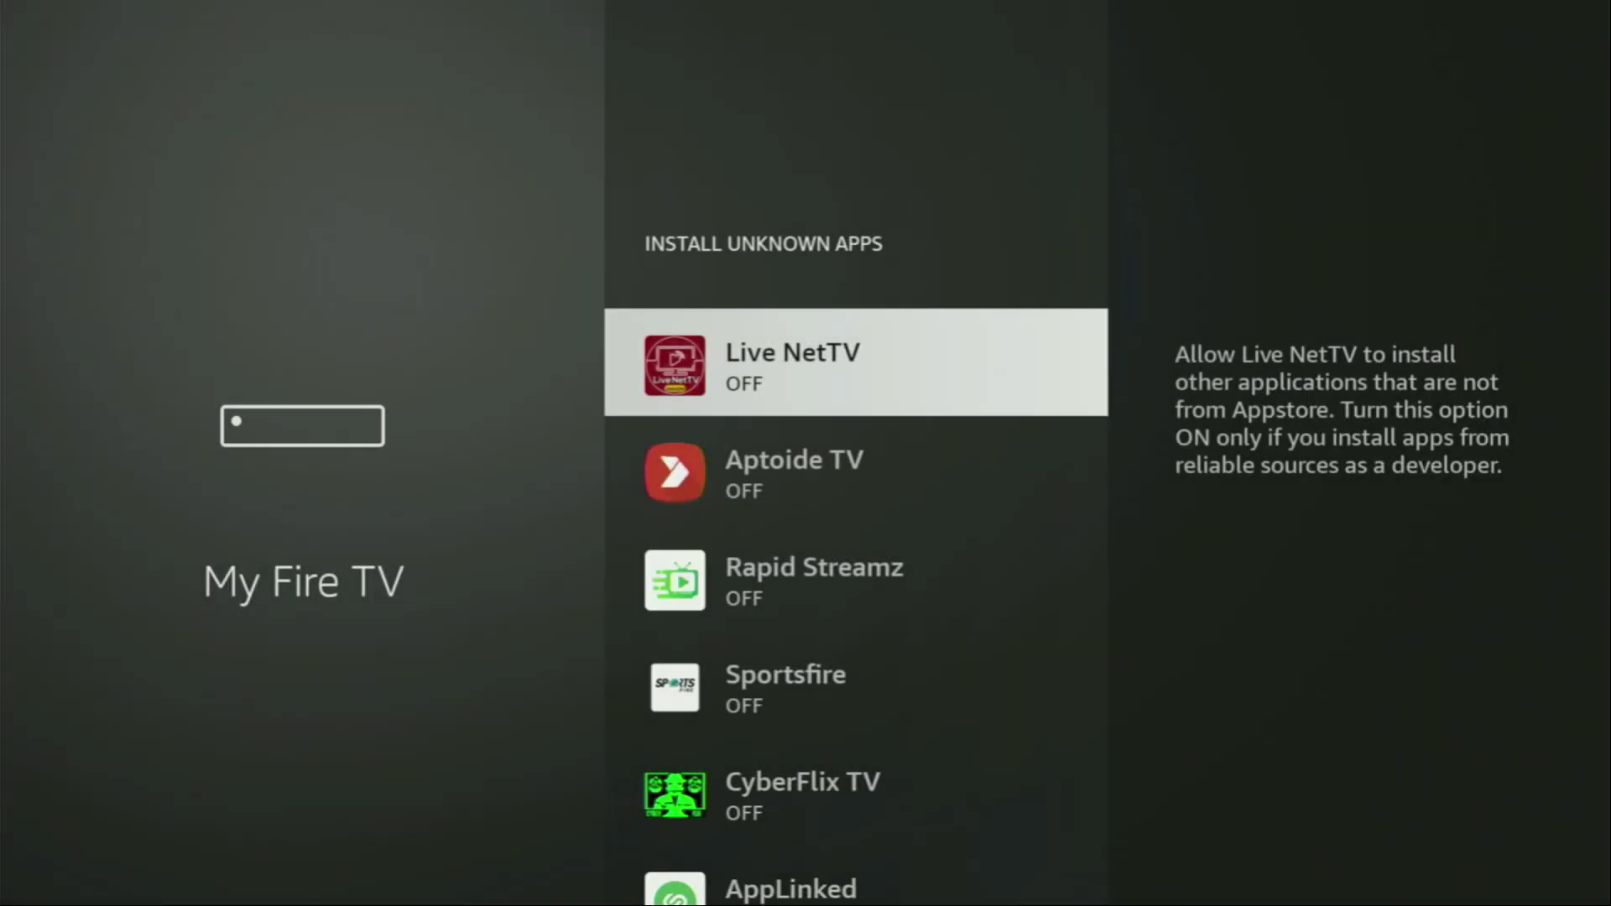
pyautogui.press('Escape')
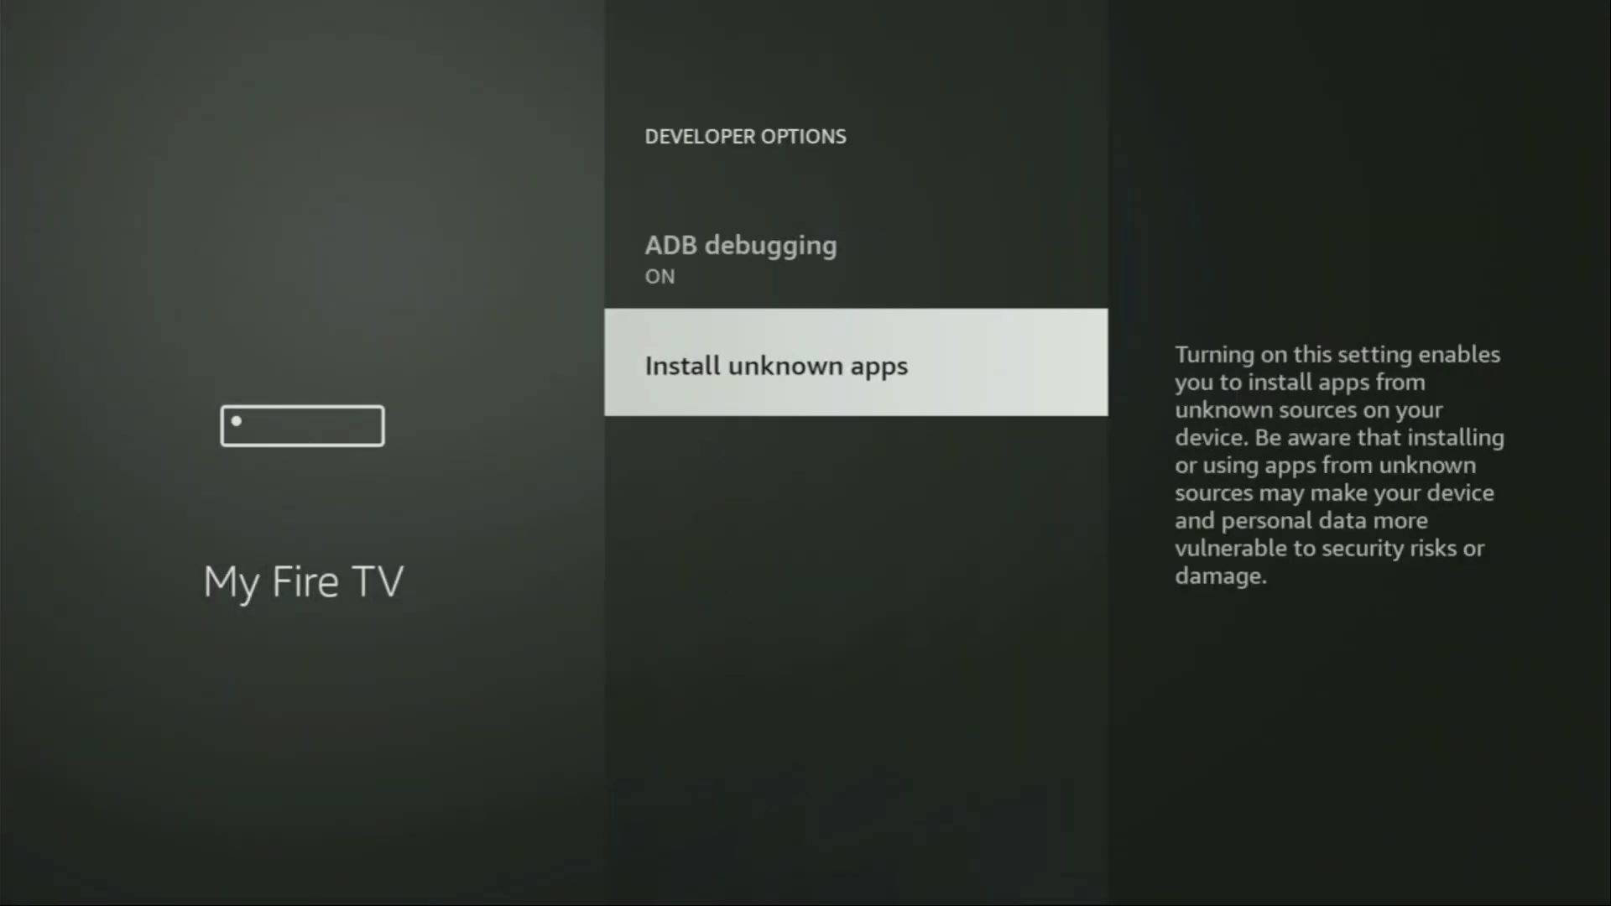
pyautogui.press('Escape')
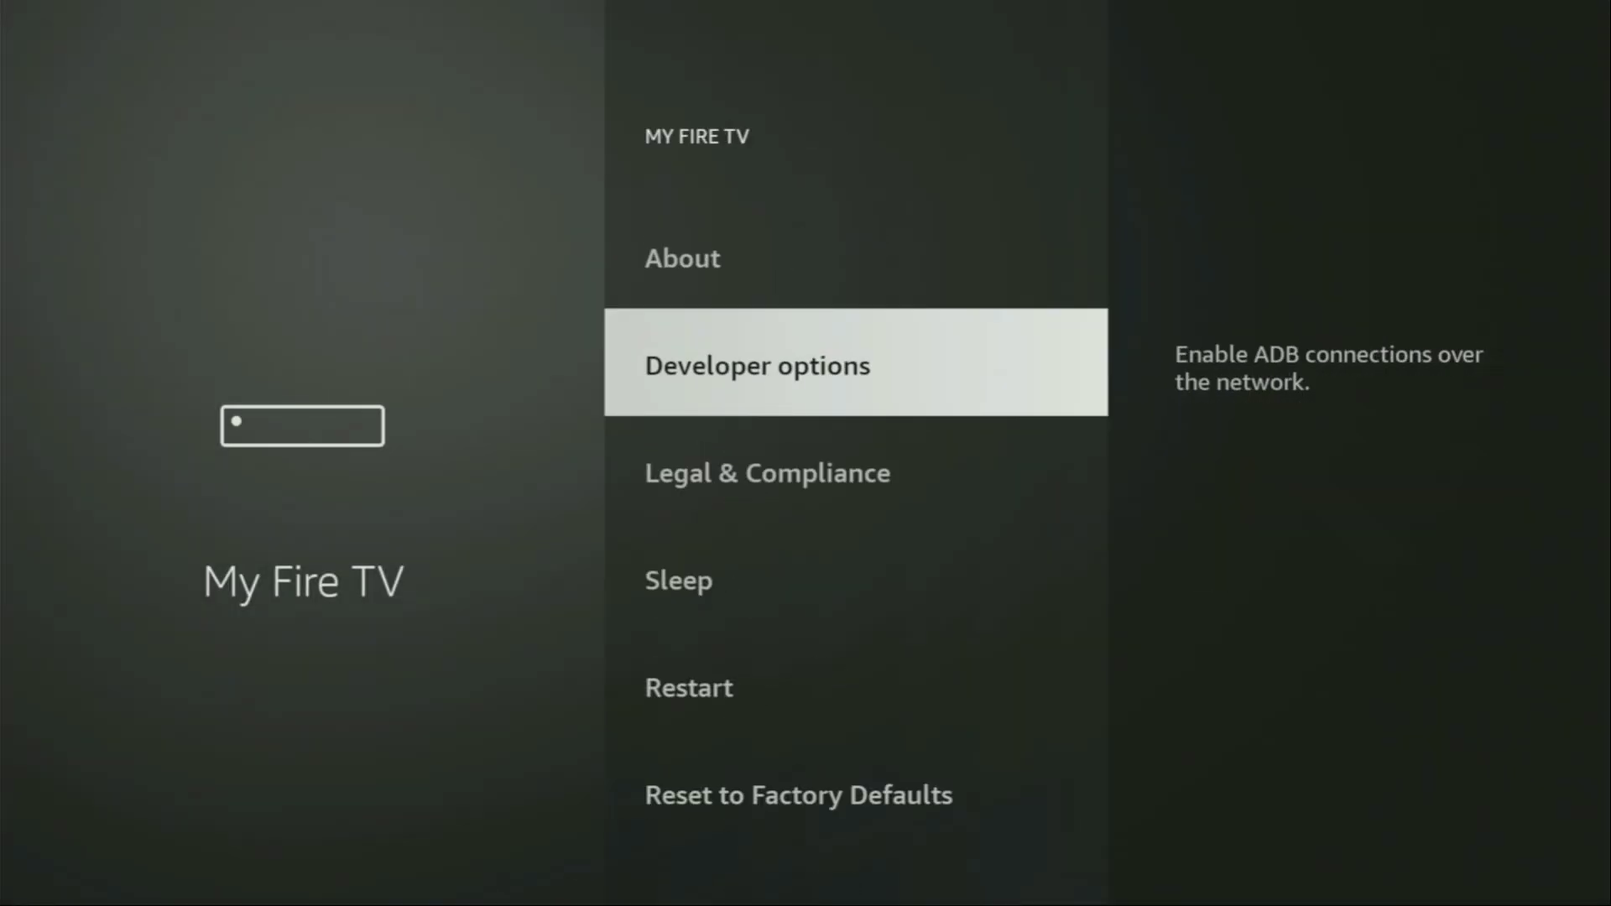
# Step: Unlock Developer options by repeatedly selecting the Fire TV Stick 4K Max entry under About, and return to My Fire TV
pyautogui.press('Down')
pyautogui.press('Up')
pyautogui.press('Return')
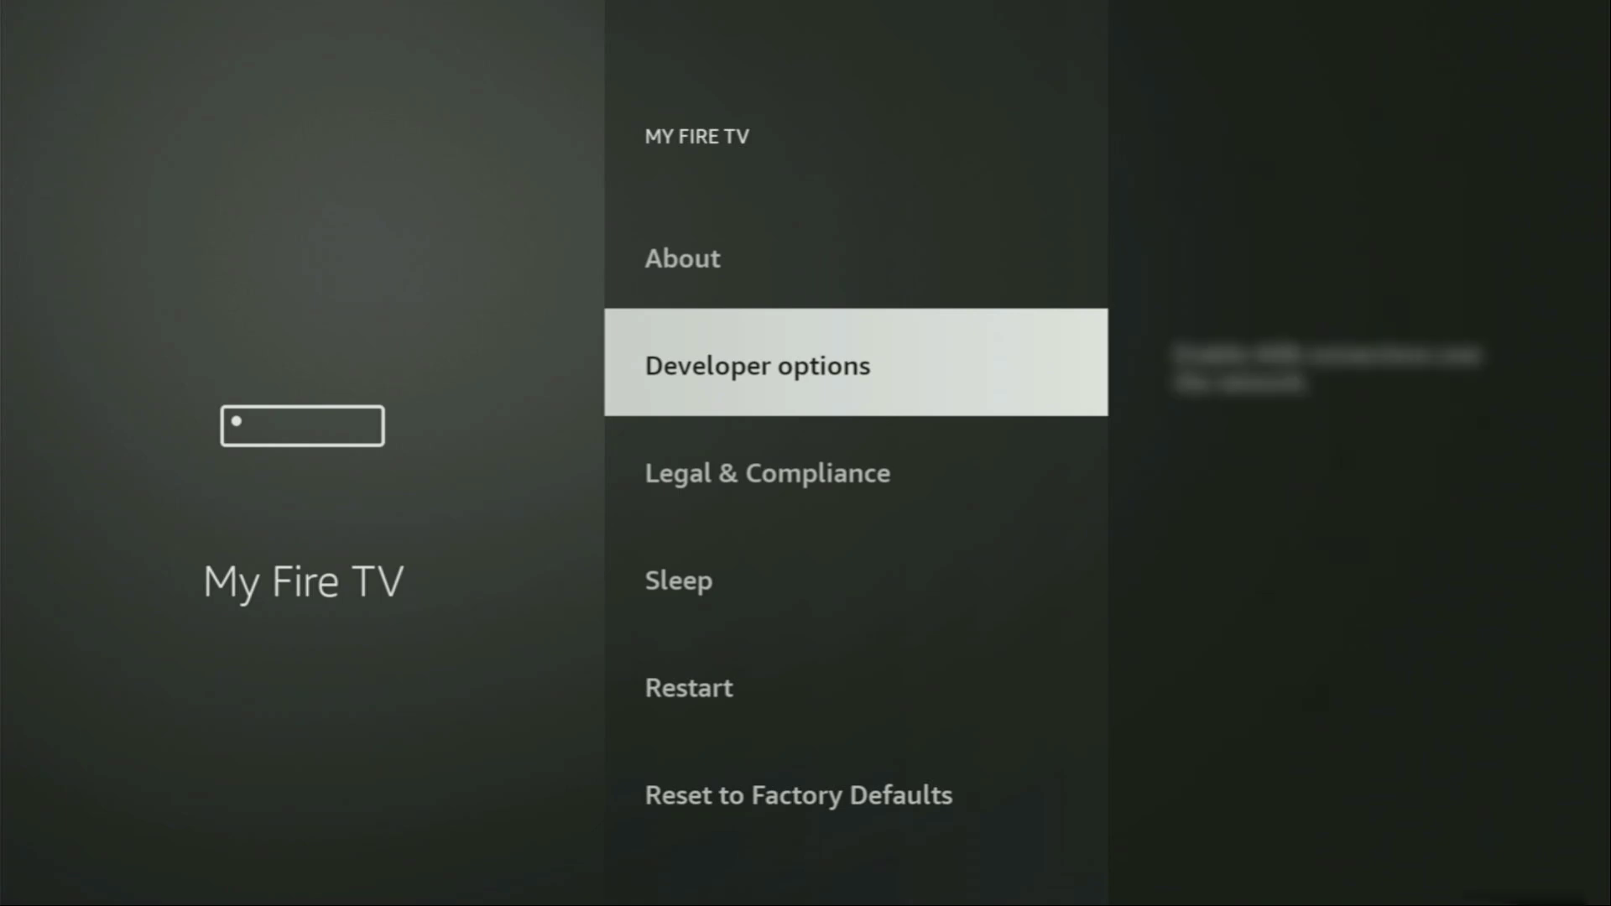
pyautogui.press('Up')
pyautogui.press('Return')
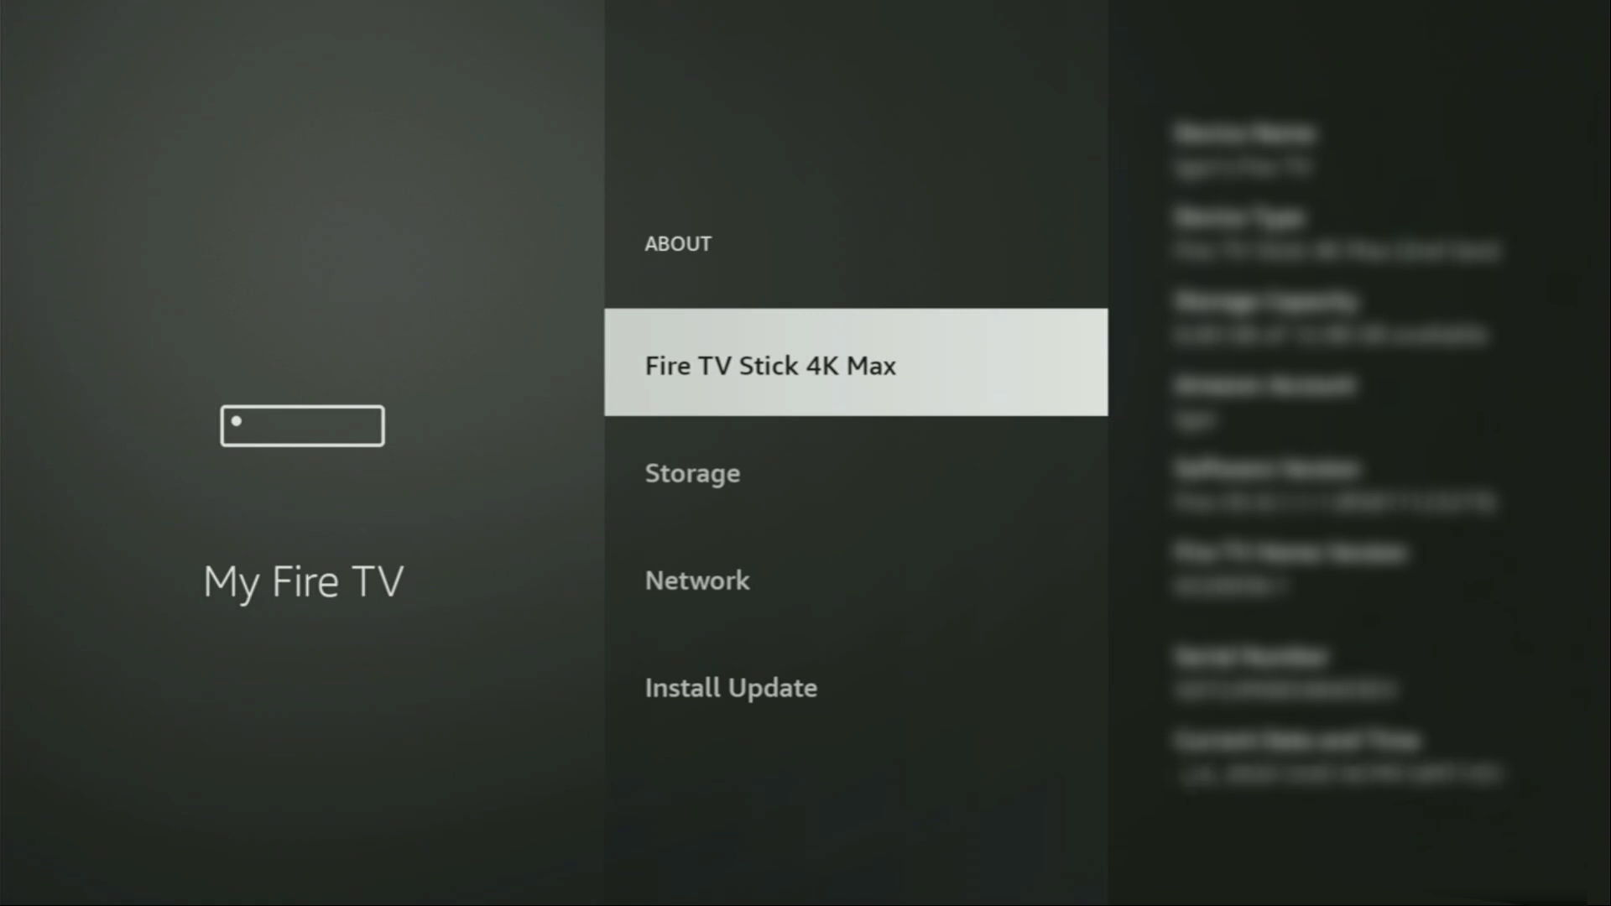
pyautogui.press('Return')
pyautogui.press('Return')
pyautogui.press('Escape')
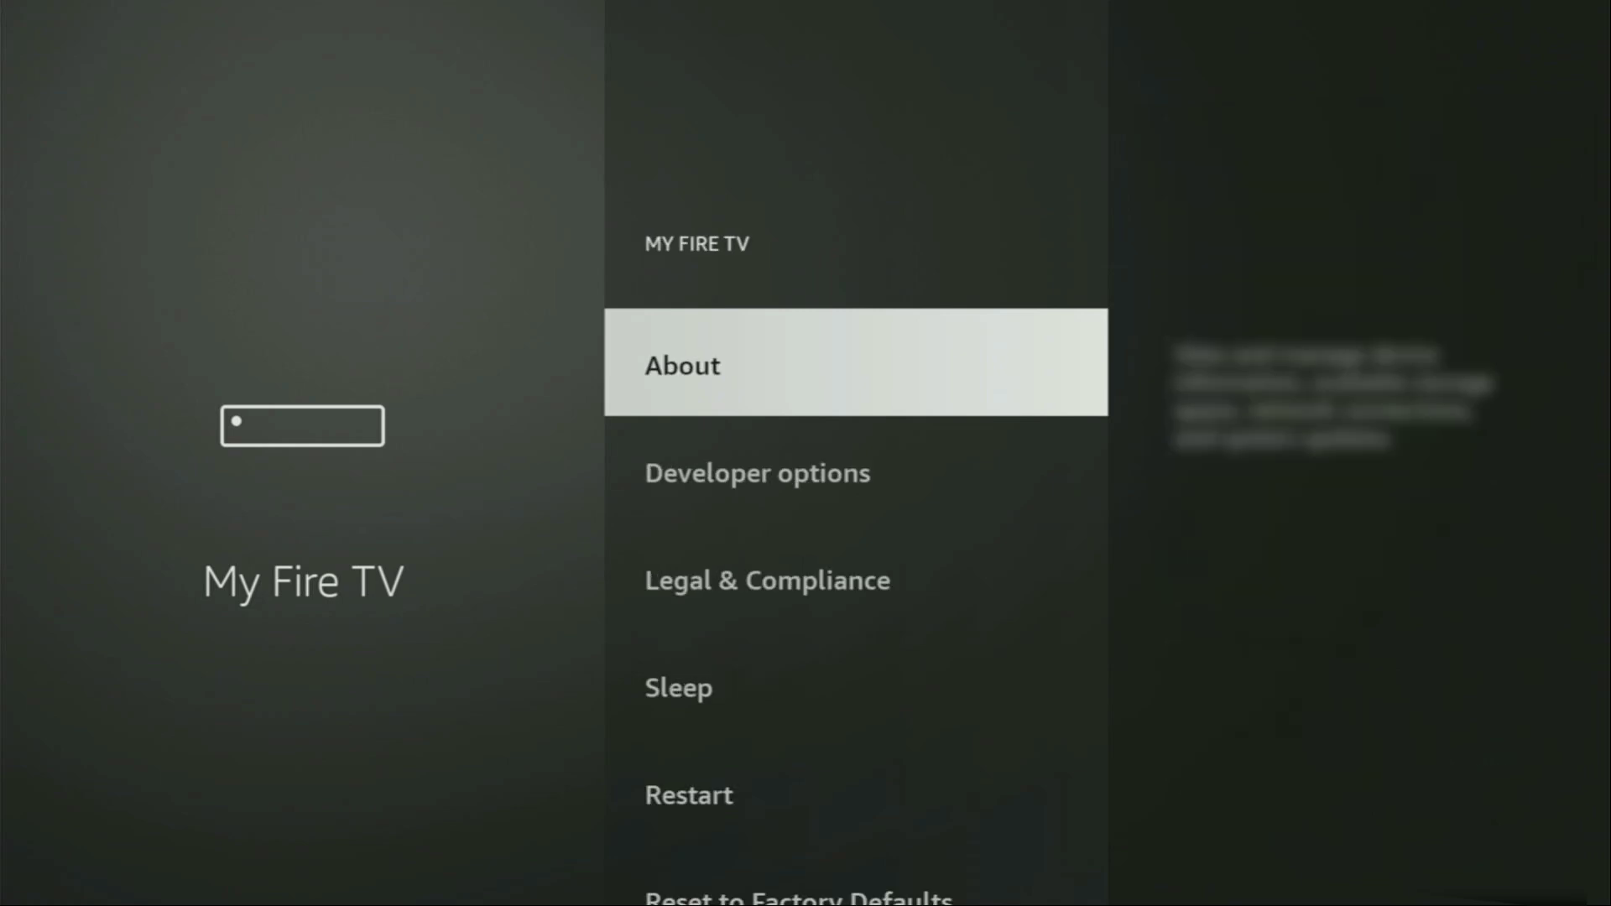
# Step: Set ADB debugging to ON in Developer options and open the Install unknown apps list
pyautogui.press('Down')
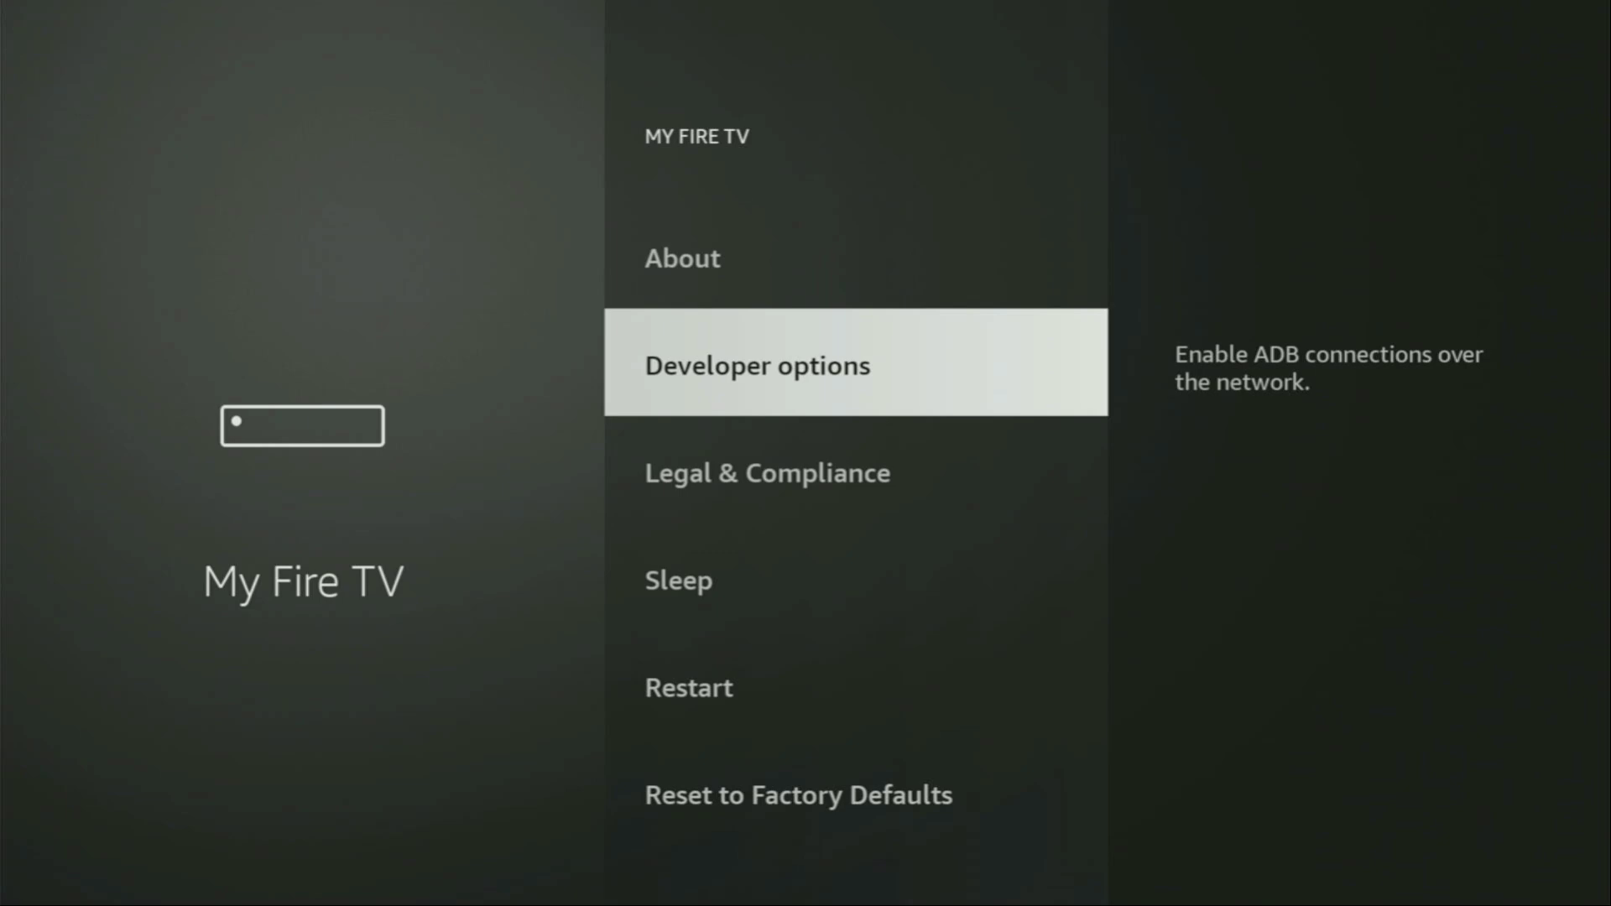
pyautogui.press('Return')
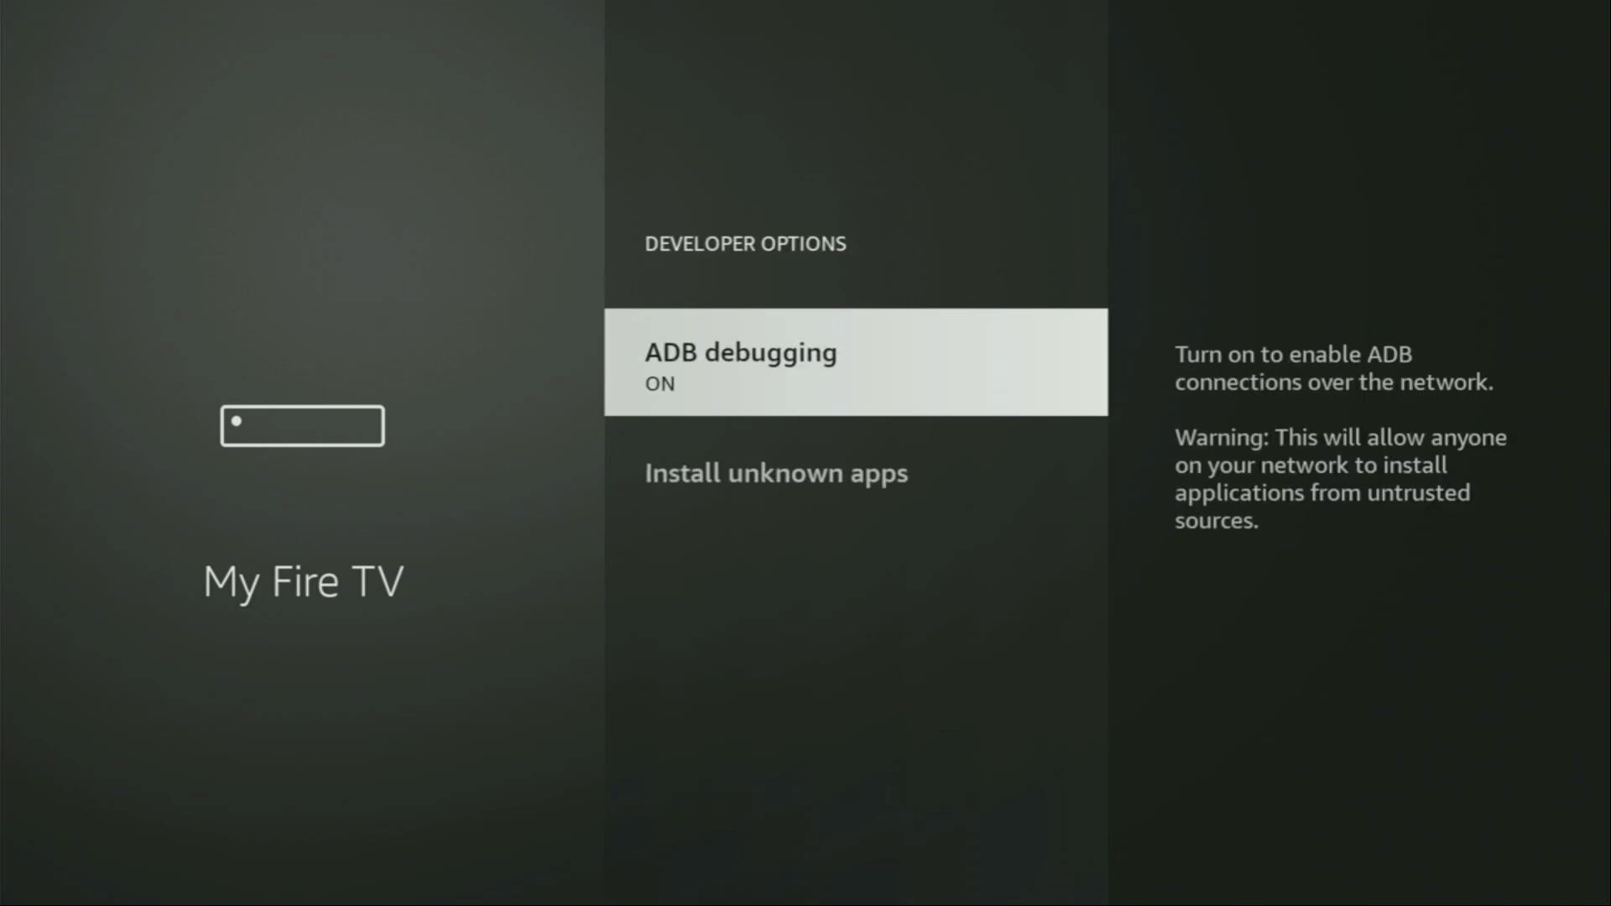
pyautogui.press('Return')
pyautogui.press('Return')
pyautogui.press('Down')
pyautogui.press('Return')
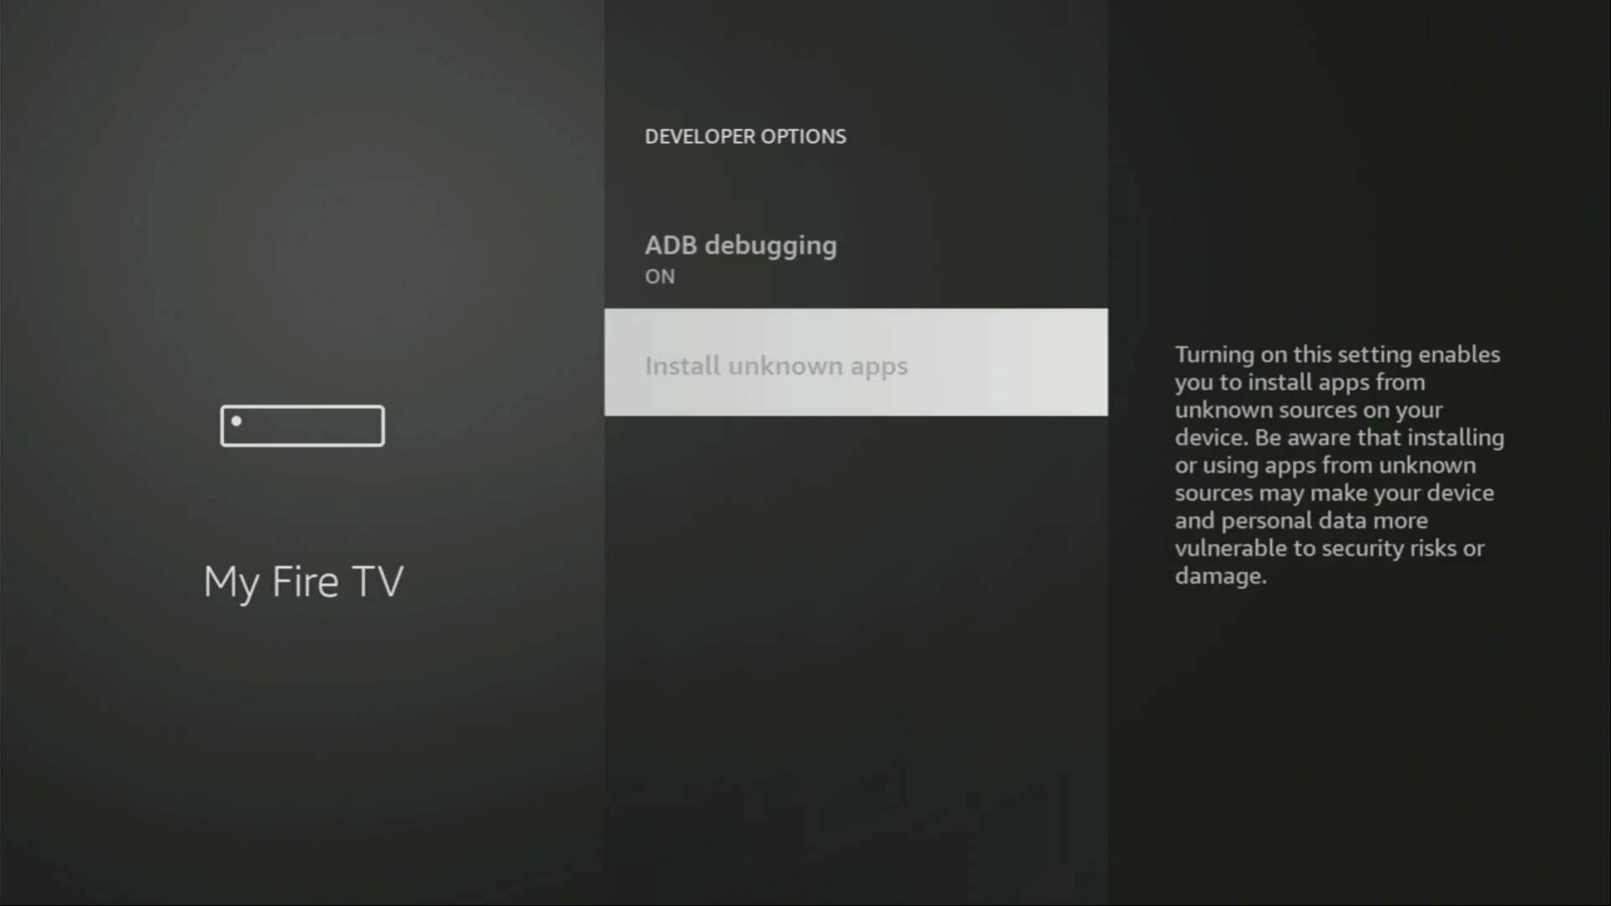
# Step: Allow Downloader to install unknown apps by setting its permission to ON
pyautogui.press('Down')
pyautogui.press('Down')
pyautogui.press('Down')
pyautogui.press('Down')
pyautogui.press('Down')
pyautogui.press('Down')
pyautogui.press('Down')
pyautogui.press('Down')
pyautogui.press('Down')
pyautogui.press('Down')
pyautogui.press('Down')
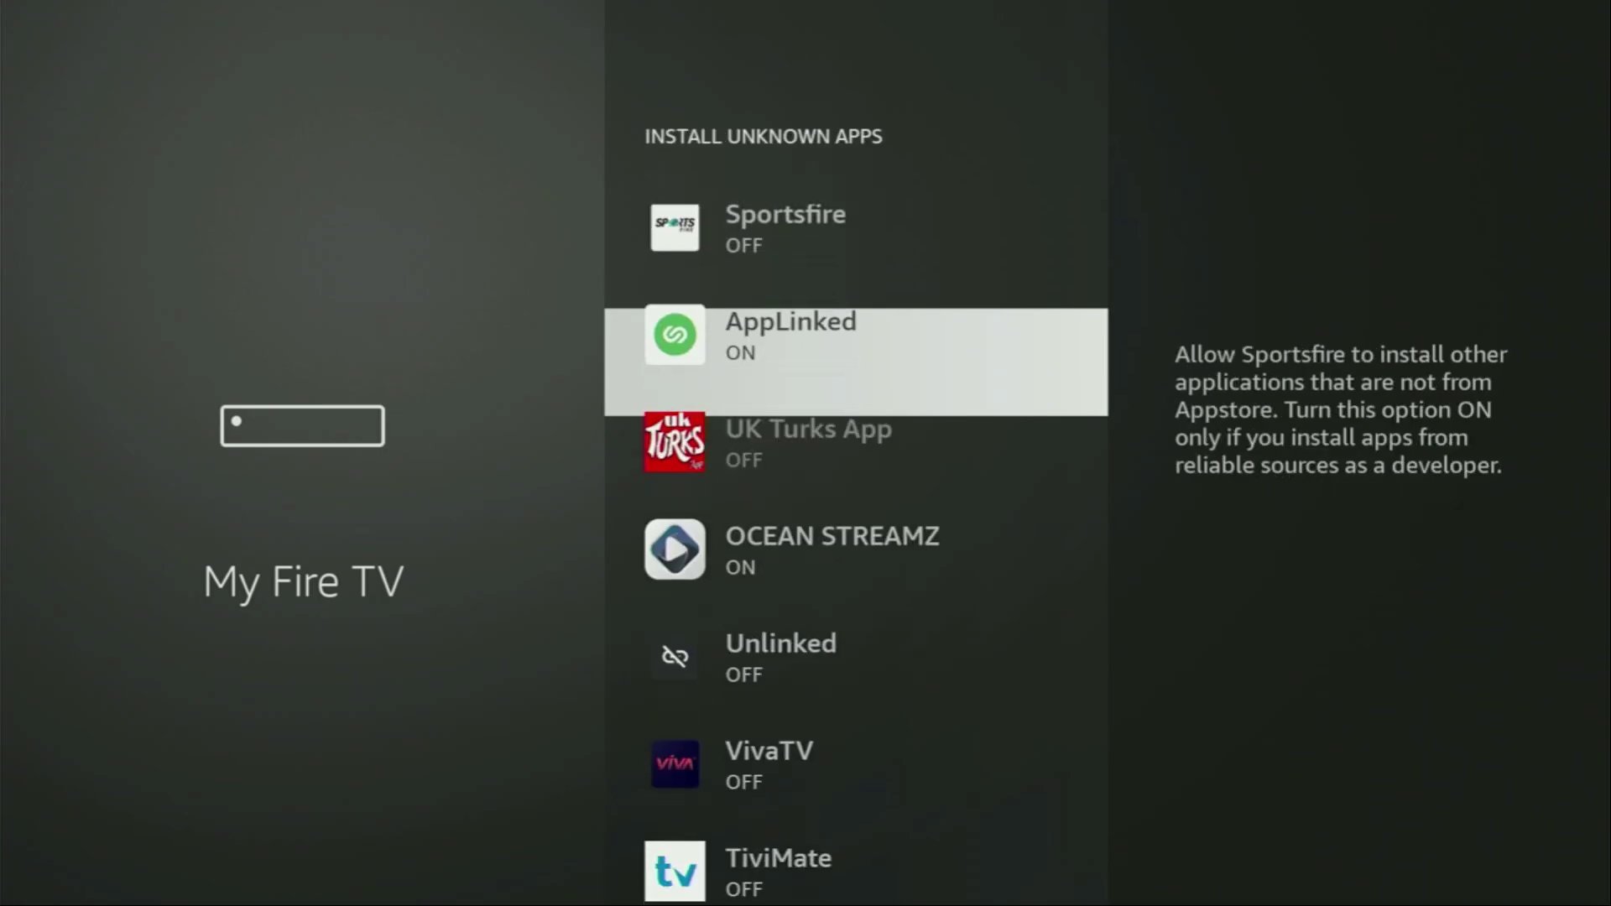
pyautogui.press('Down')
pyautogui.press('Down')
pyautogui.press('Down')
pyautogui.press('Down')
pyautogui.press('Down')
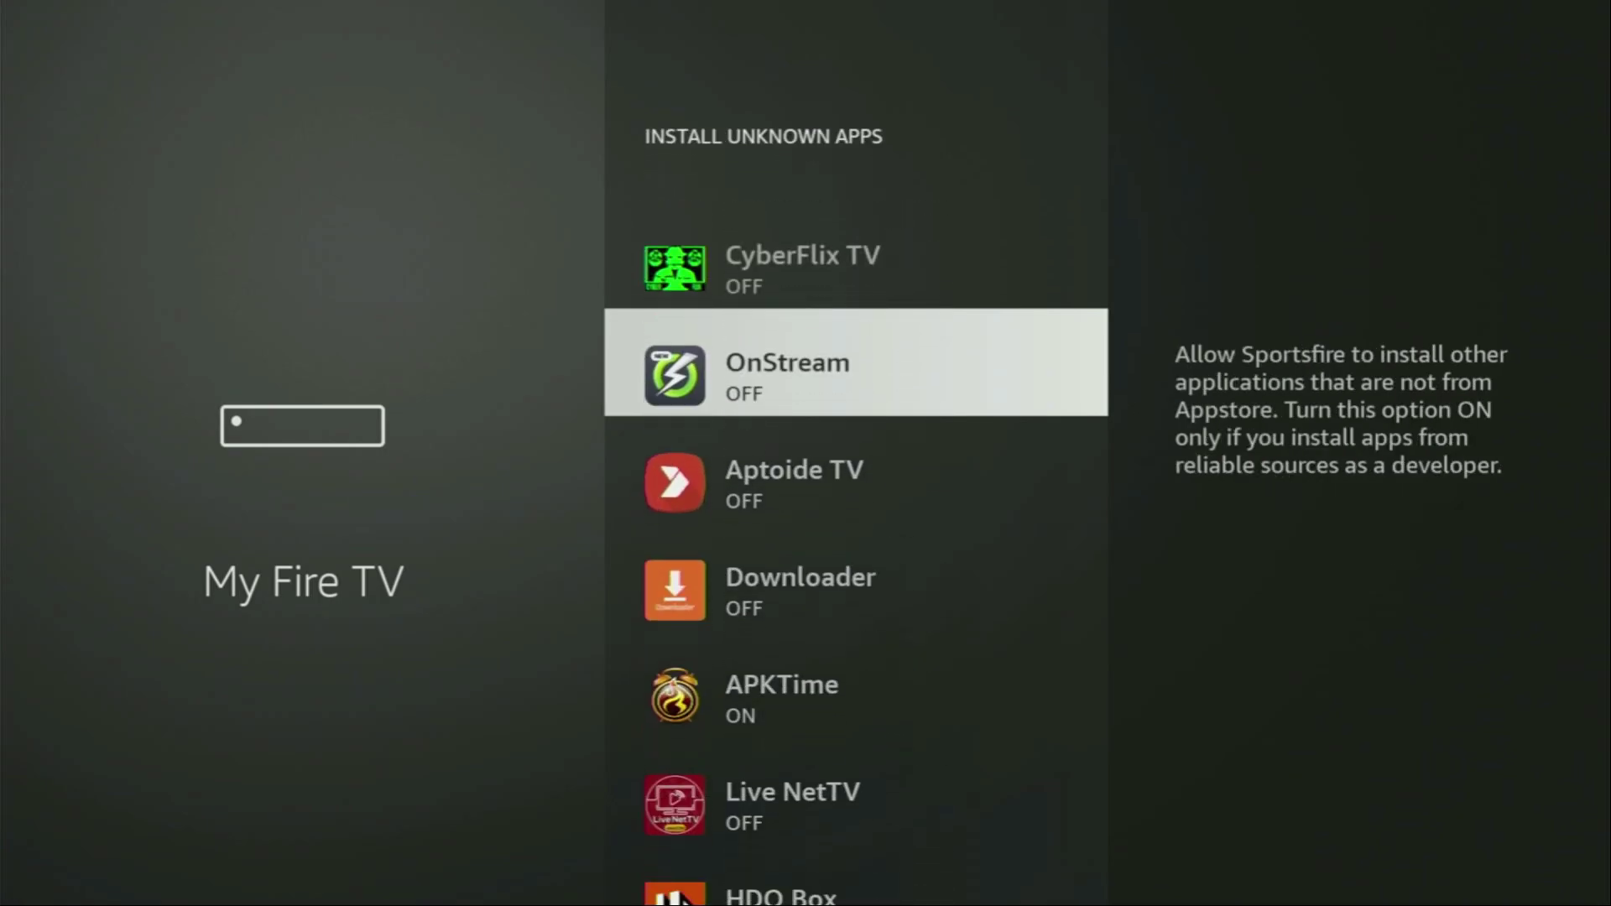
pyautogui.press('Return')
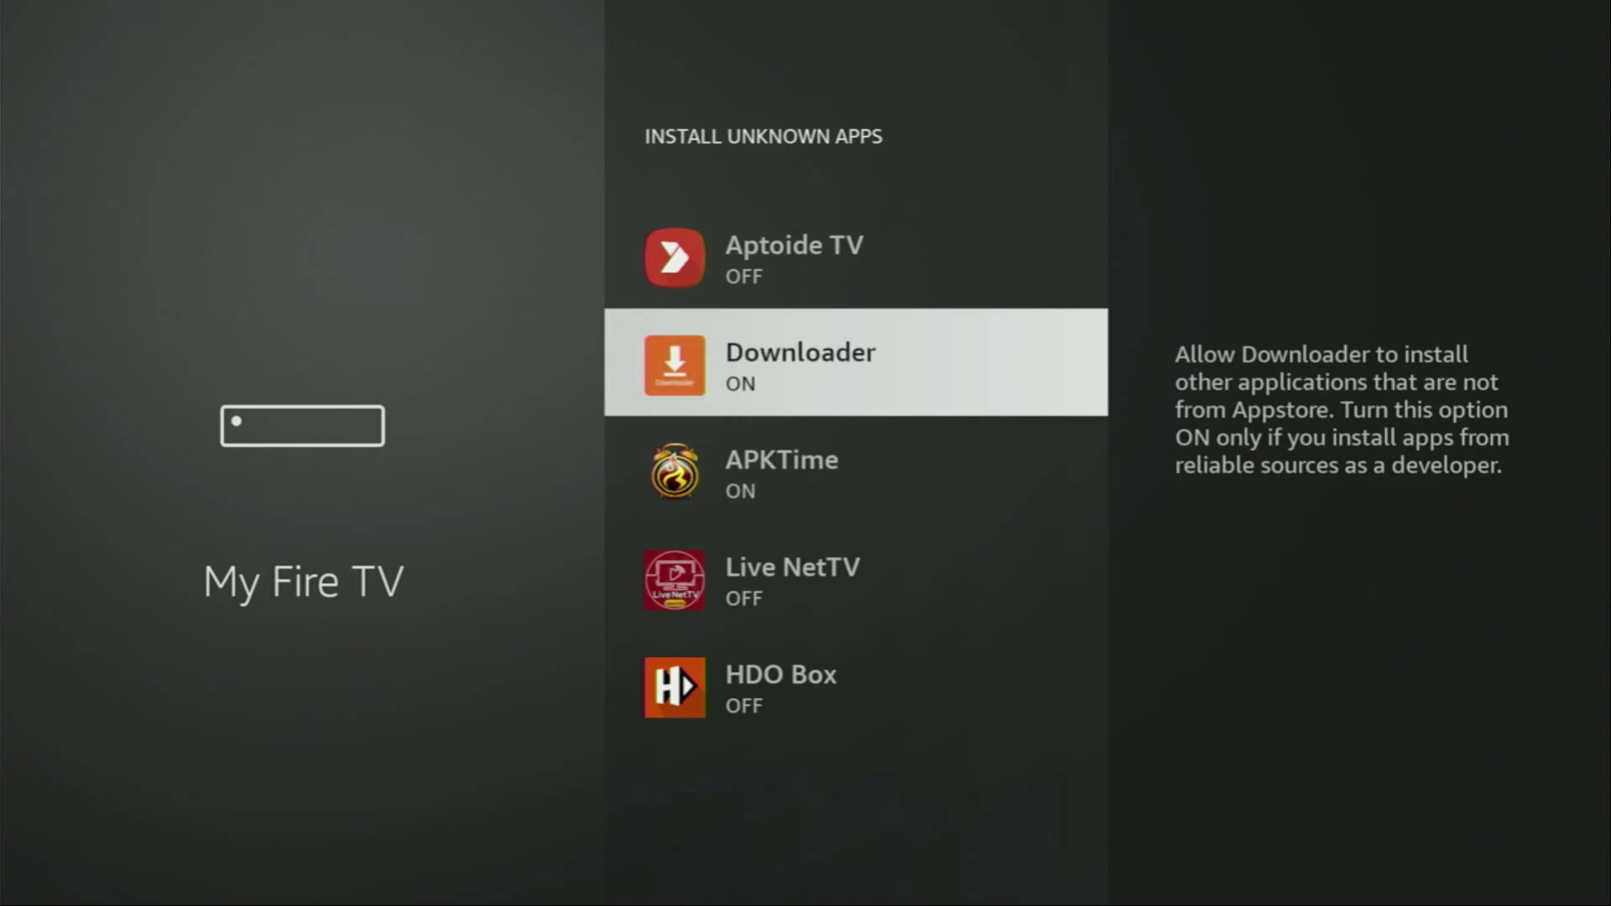
# Step: Look through the permissions of the other apps in the Install unknown apps list
pyautogui.press('Down')
pyautogui.press('Down')
pyautogui.press('Down')
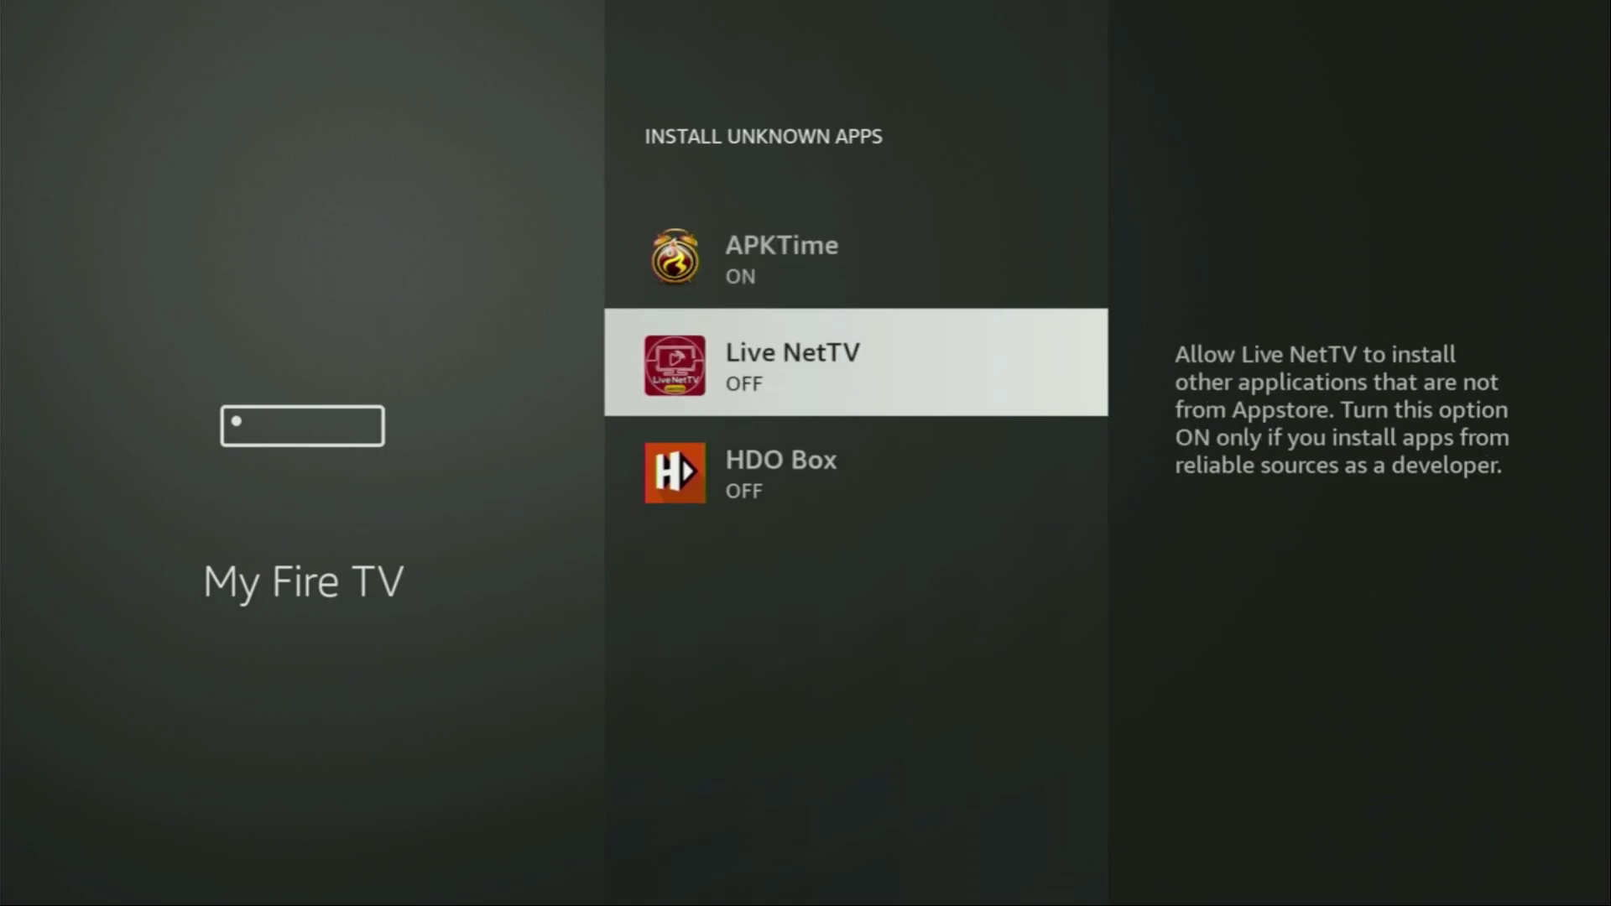
pyautogui.press('Up')
pyautogui.press('Up')
pyautogui.press('Up')
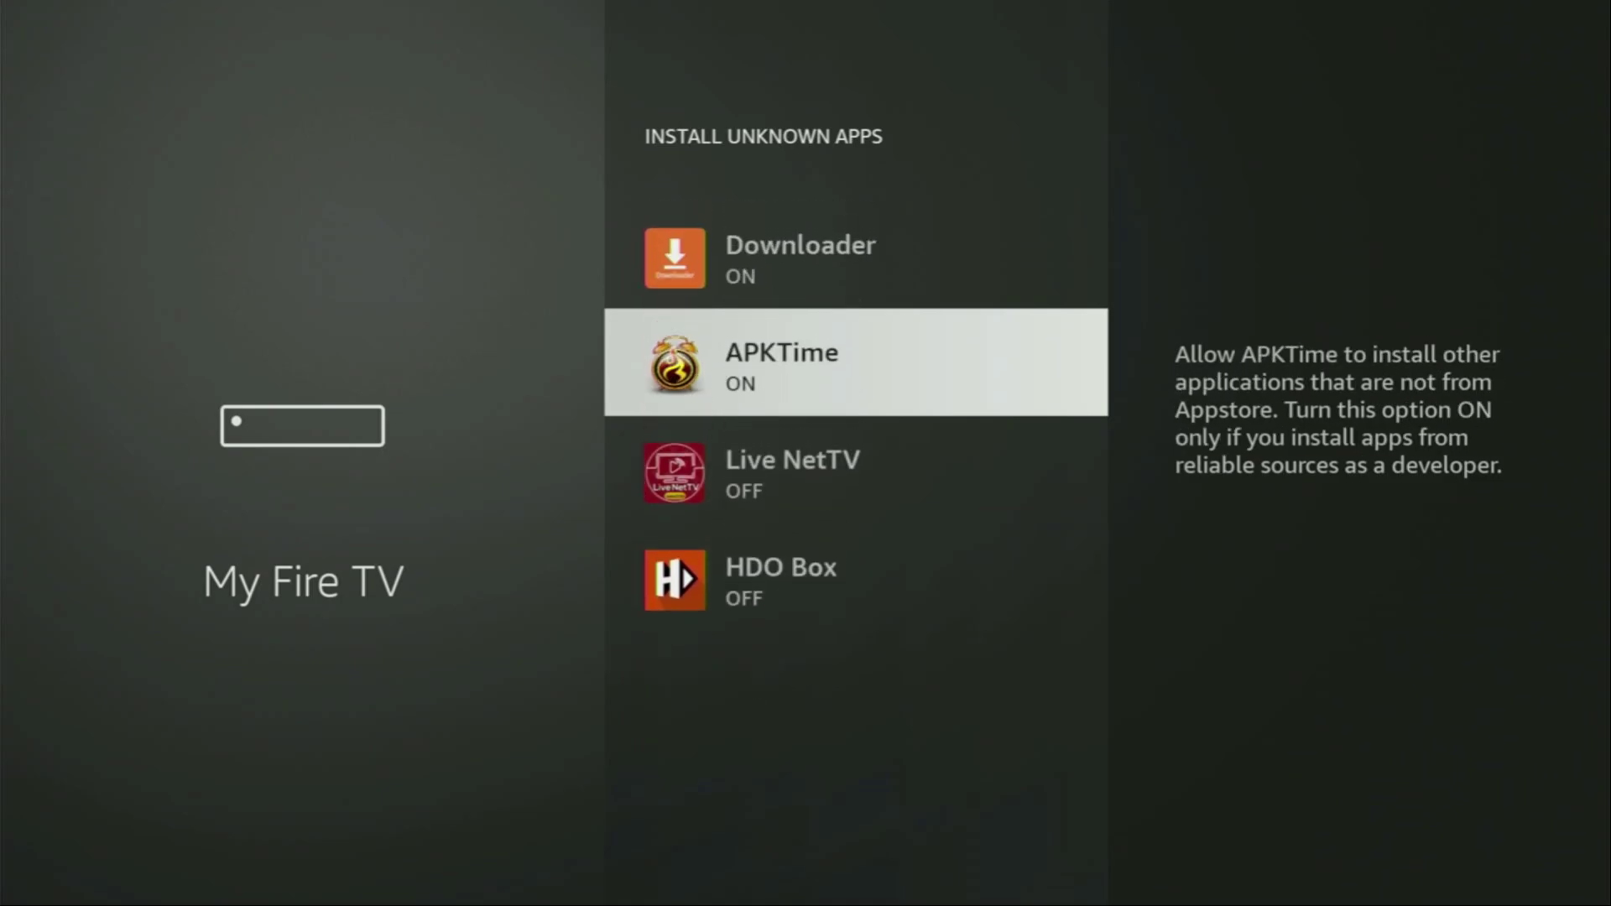
pyautogui.press('Up')
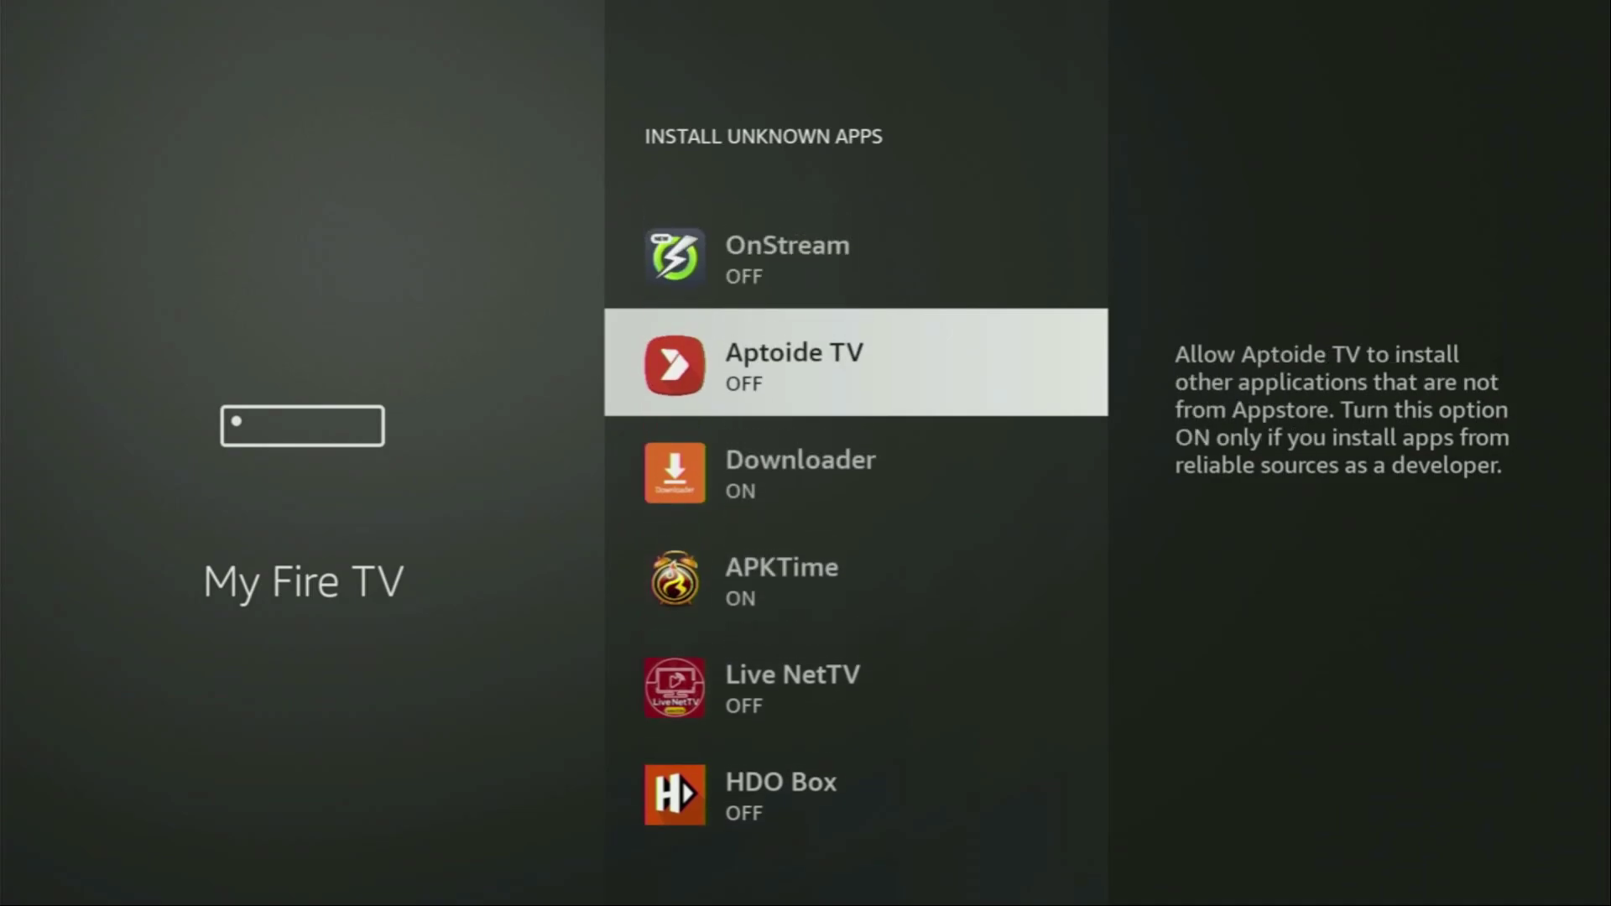
pyautogui.press('Up')
pyautogui.press('Up')
pyautogui.press('Up')
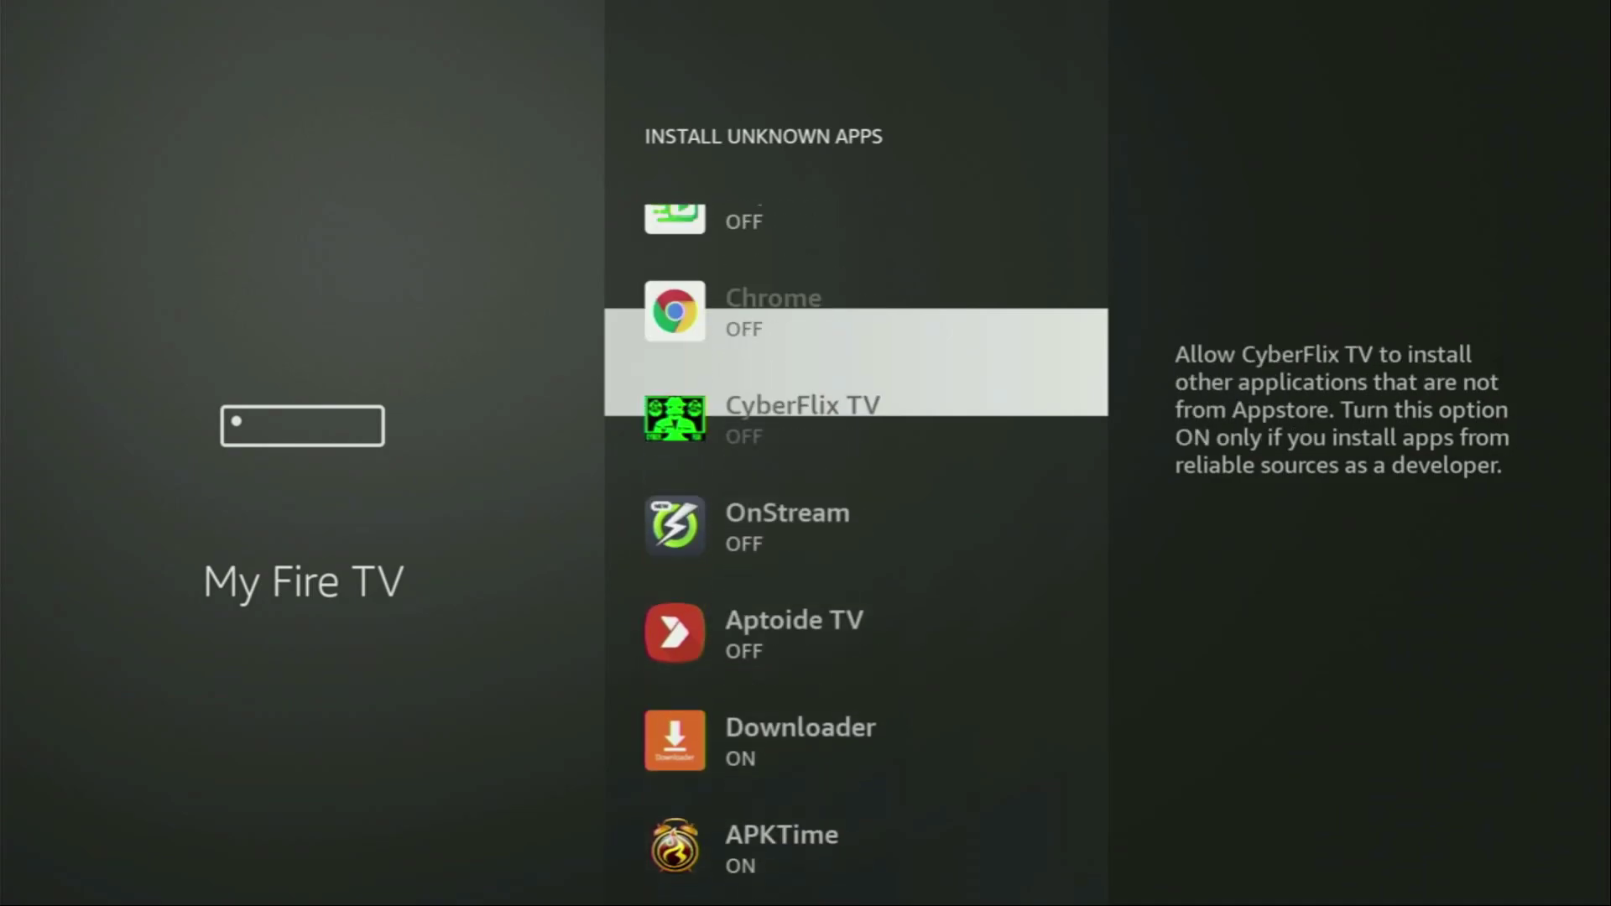
pyautogui.press('Up')
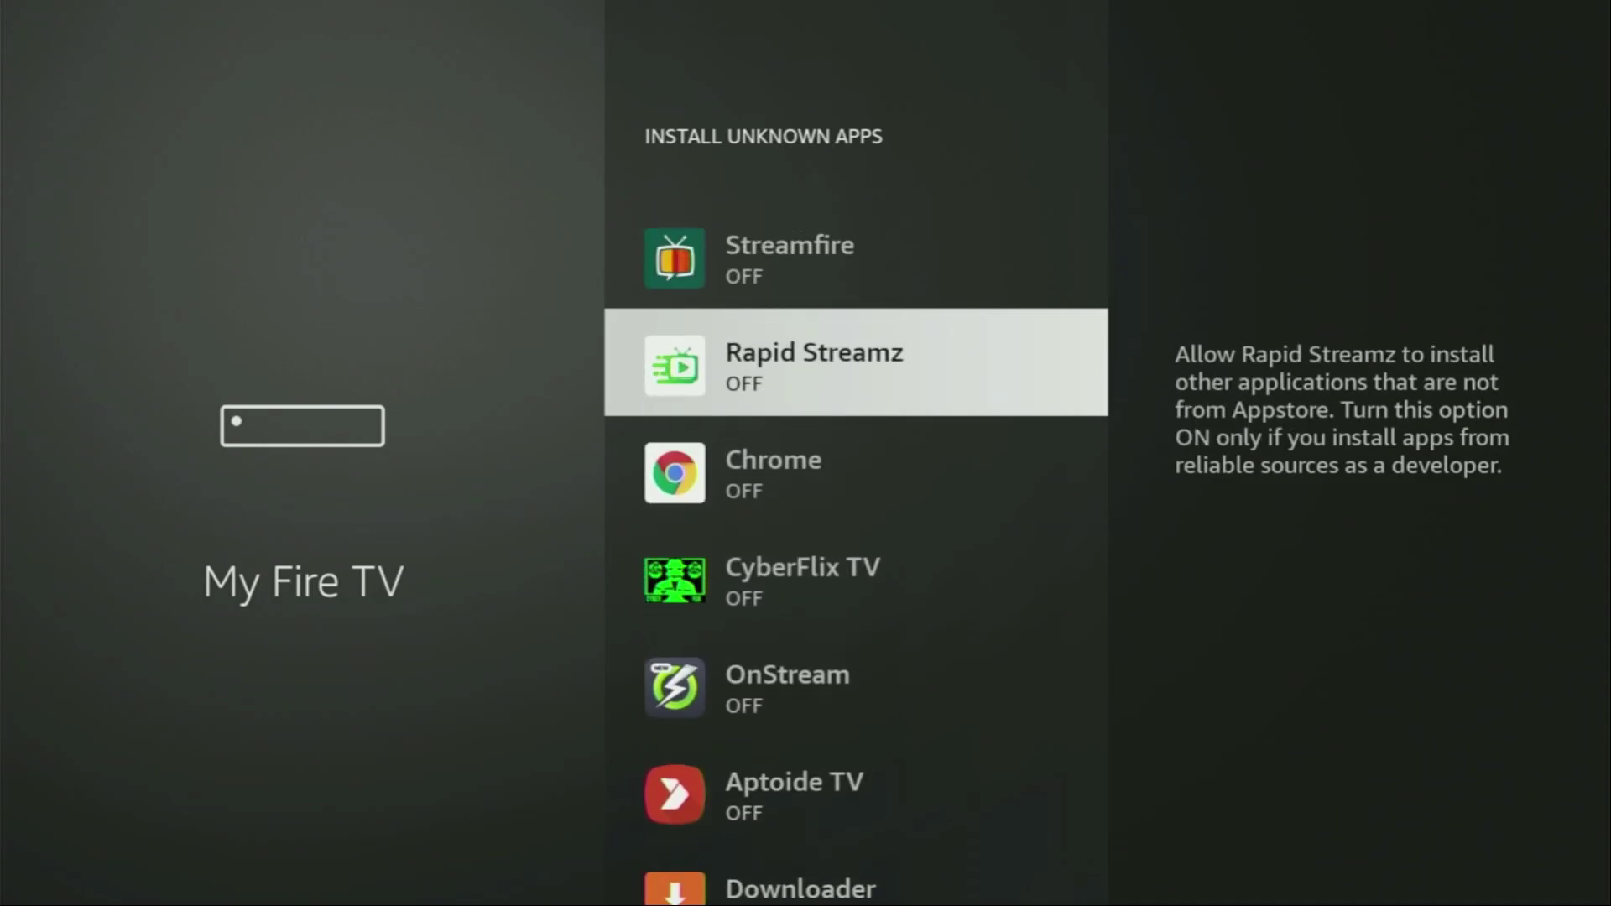
pyautogui.press('Up')
pyautogui.press('Up')
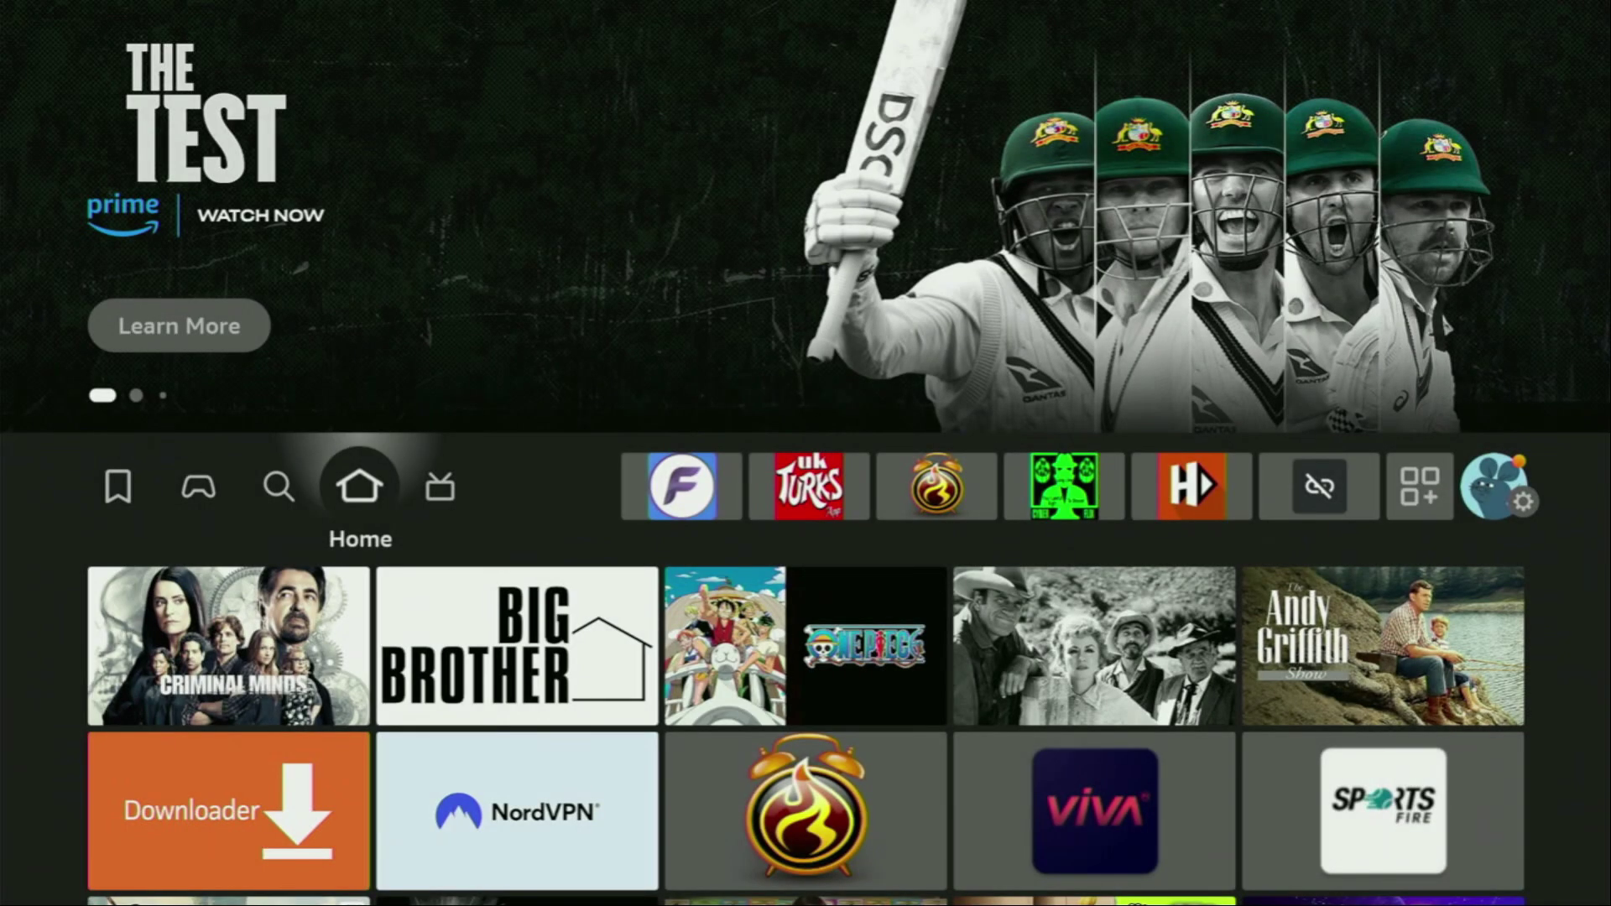
# Step: Open the full Your Apps & Channels list from the home screen
pyautogui.press('Right')
pyautogui.press('Right')
pyautogui.press('Right')
pyautogui.press('Right')
pyautogui.press('Right')
pyautogui.press('Right')
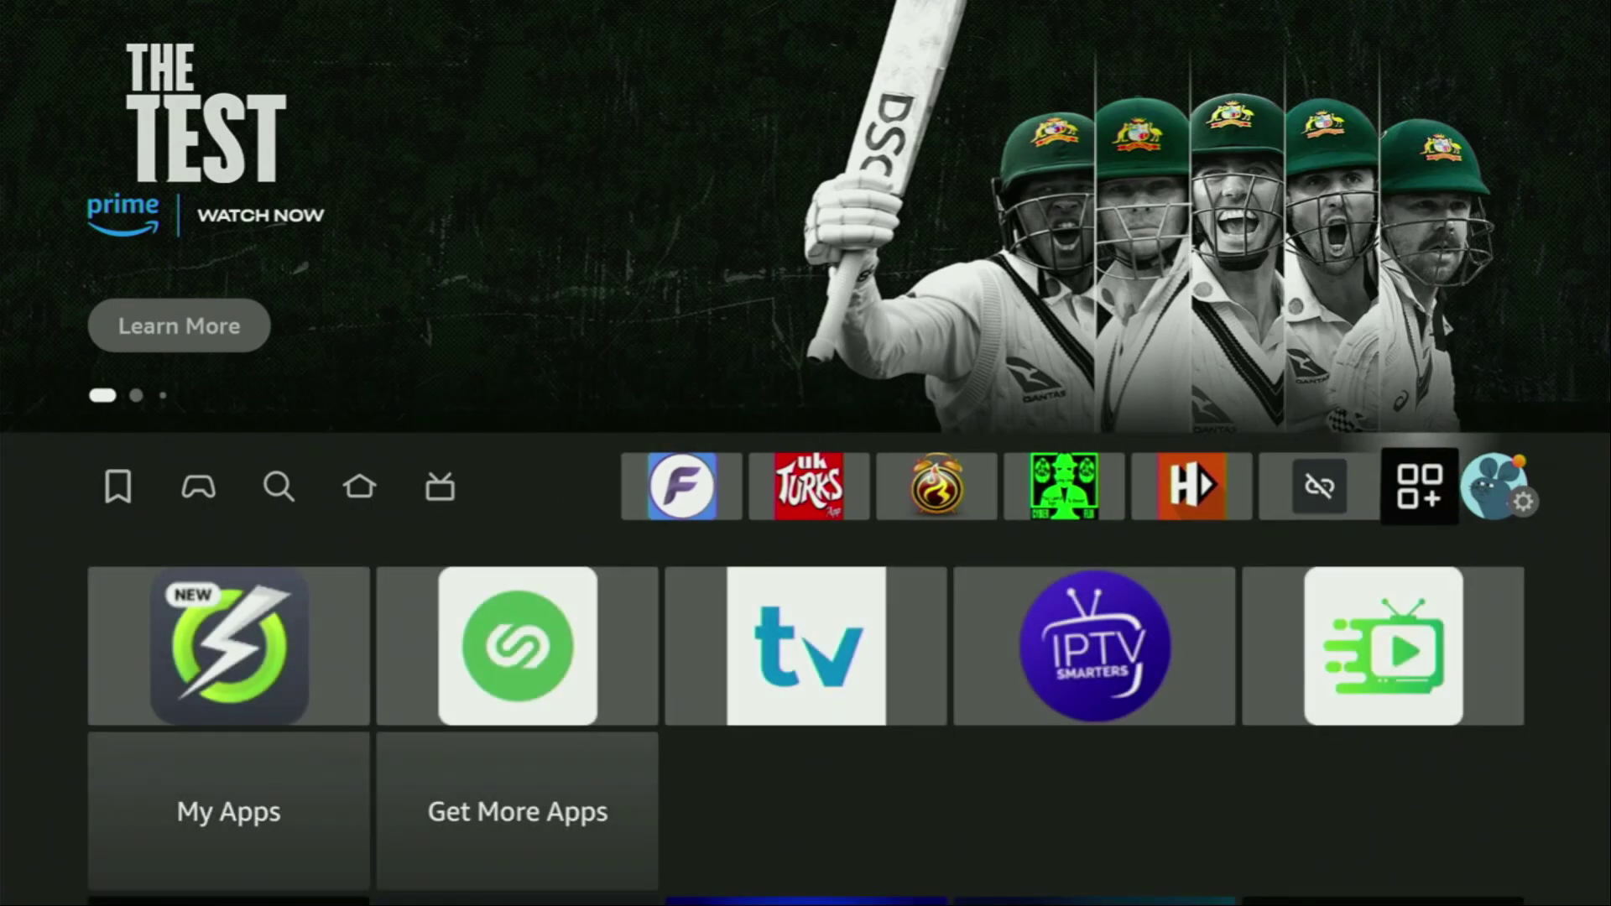
pyautogui.press('Return')
# Step: Move the Downloader app to the front of Your Apps & Channels
pyautogui.press('Down')
pyautogui.press('Down')
pyautogui.press('Down')
pyautogui.press('Down')
pyautogui.press('Down')
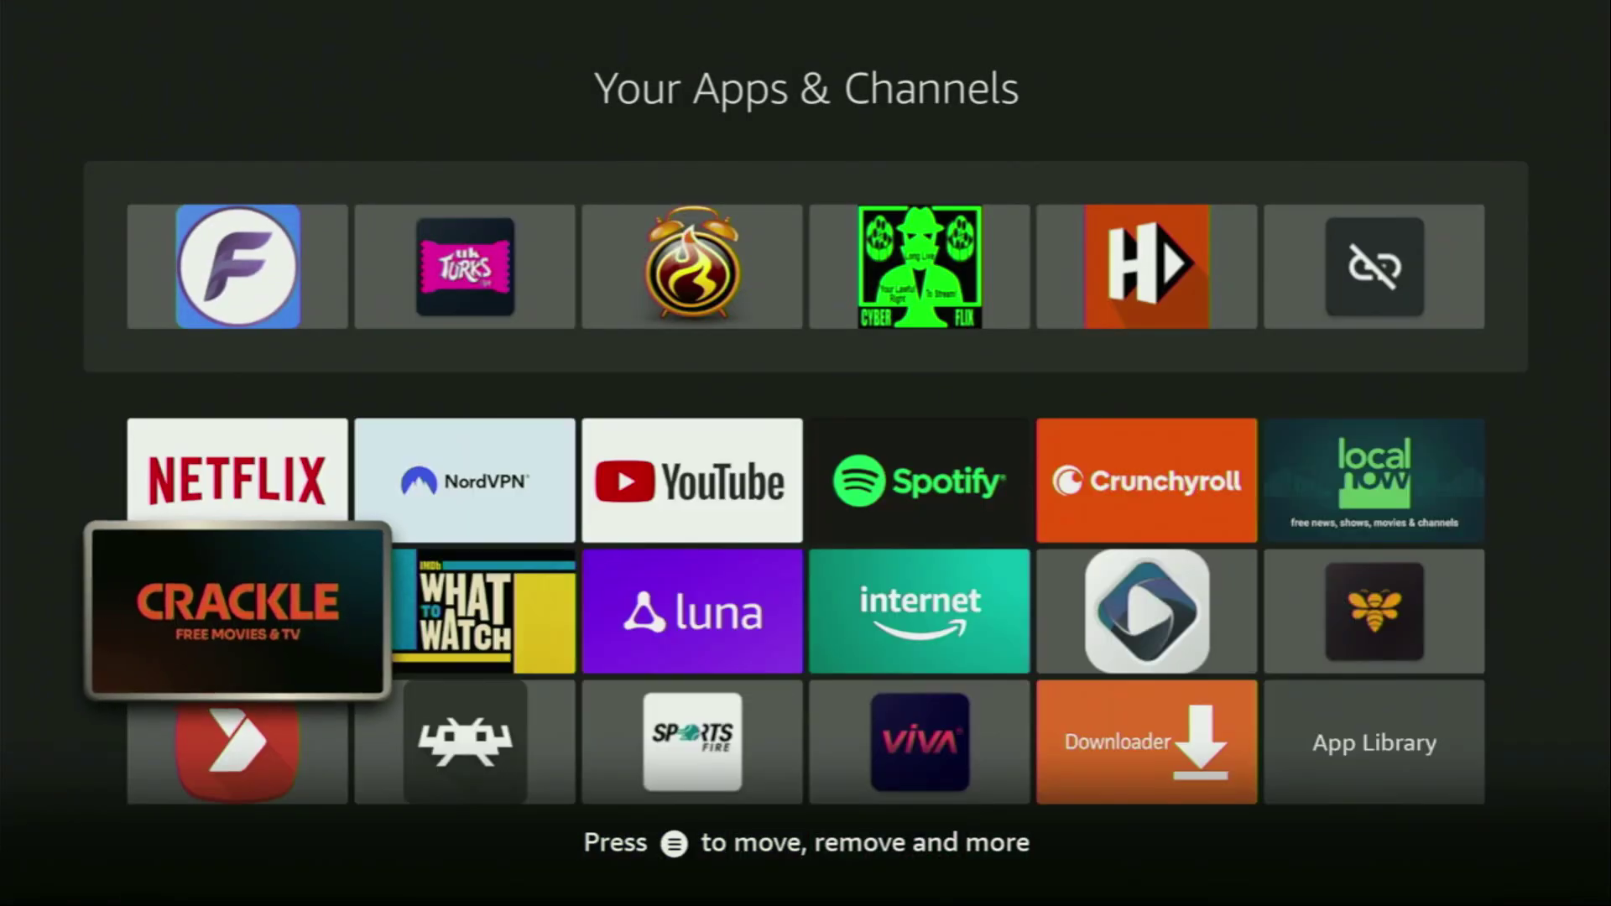
pyautogui.press('Right')
pyautogui.press('Right')
pyautogui.press('Right')
pyautogui.press('Right')
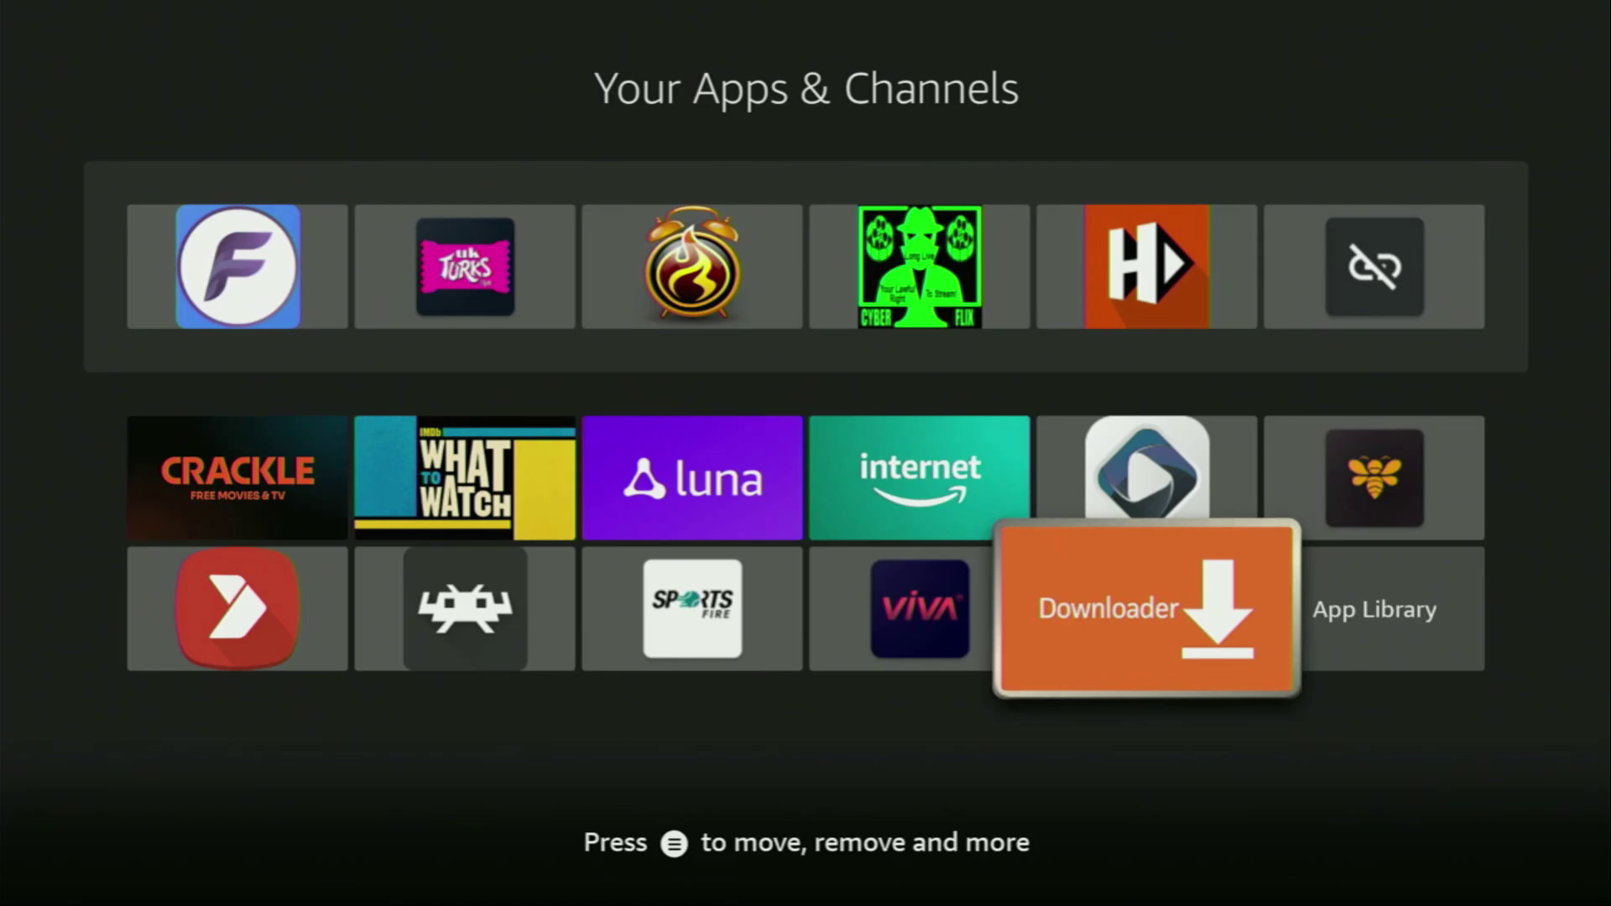
pyautogui.press('Menu')
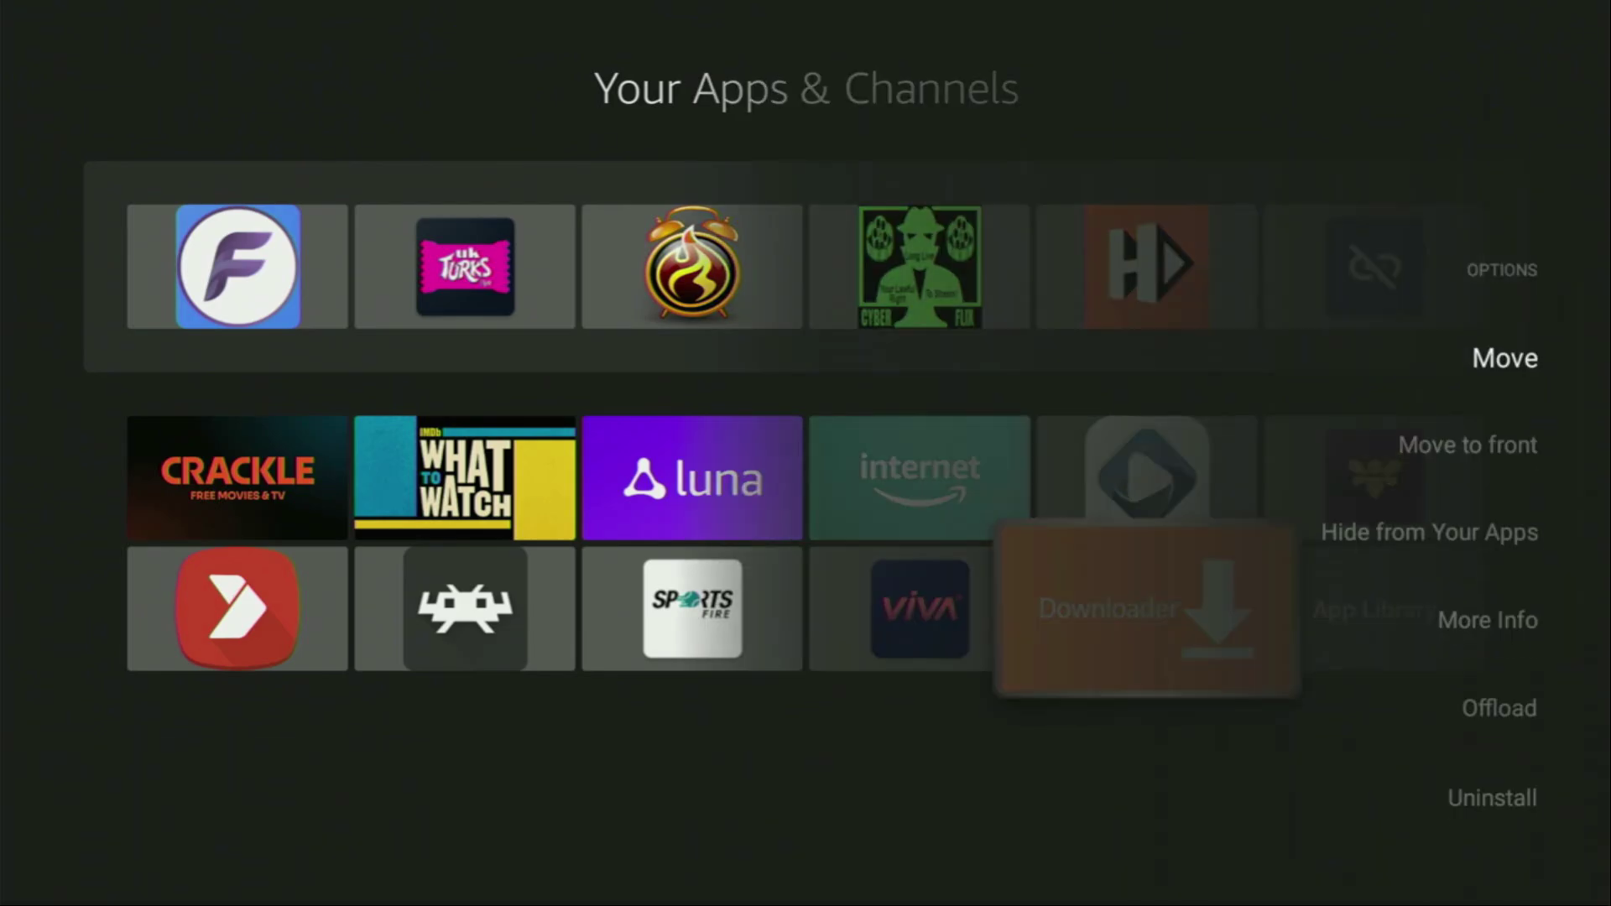
pyautogui.press('Down')
pyautogui.press('Return')
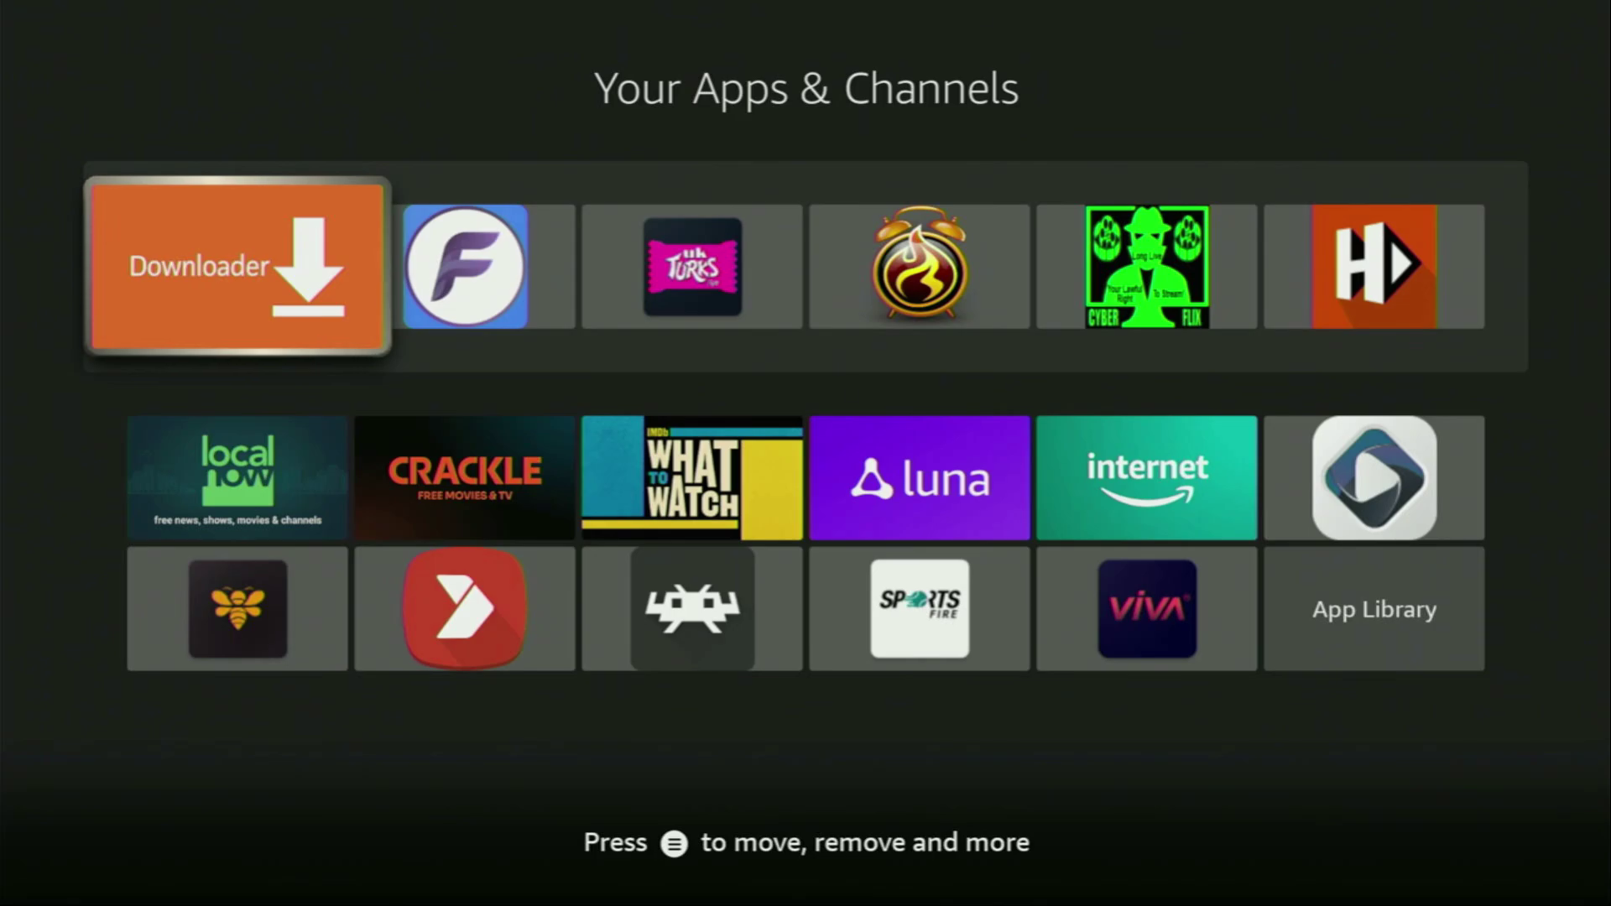
pyautogui.press('Down')
pyautogui.press('Up')
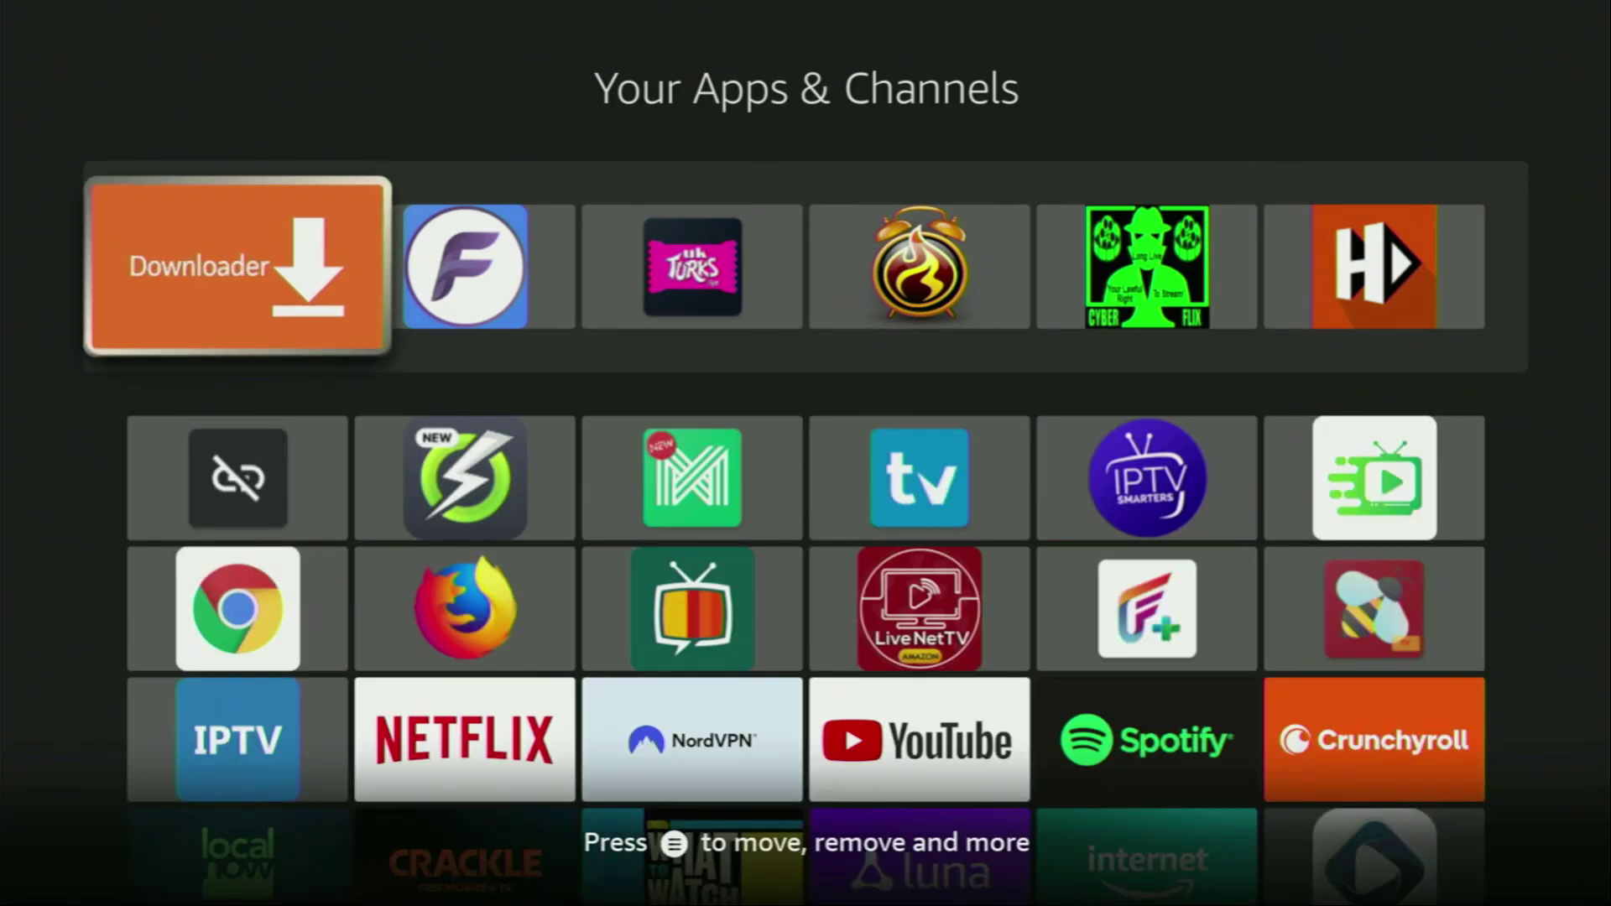
# Step: Open the NordVPN app from Your Apps & Channels
pyautogui.press('Down')
pyautogui.press('Down')
pyautogui.press('Down')
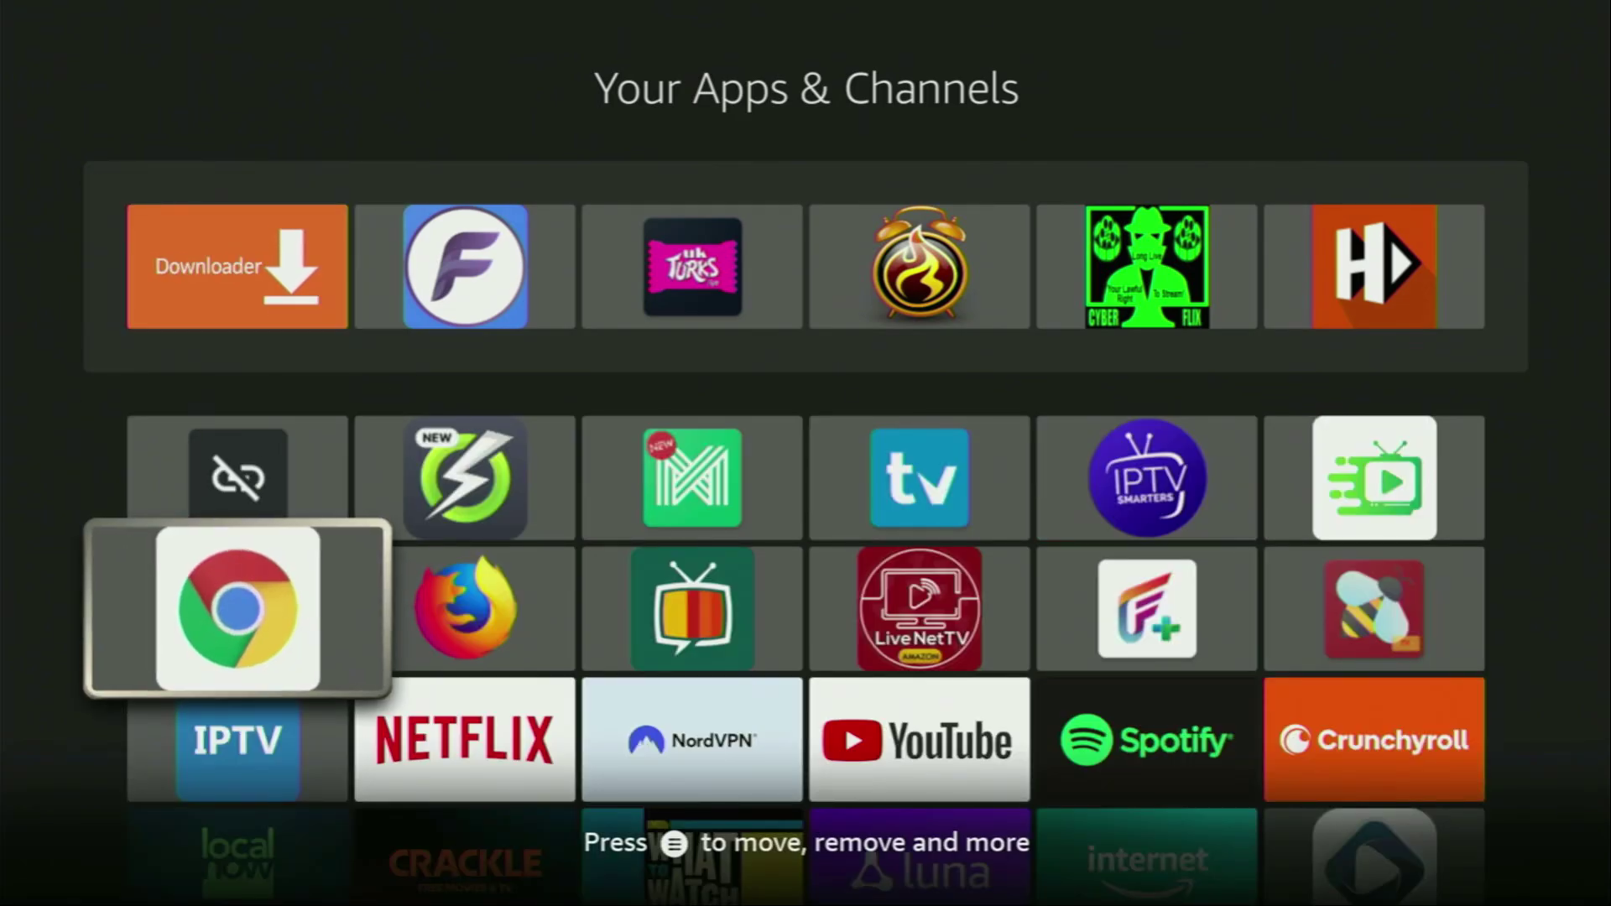
pyautogui.press('Right')
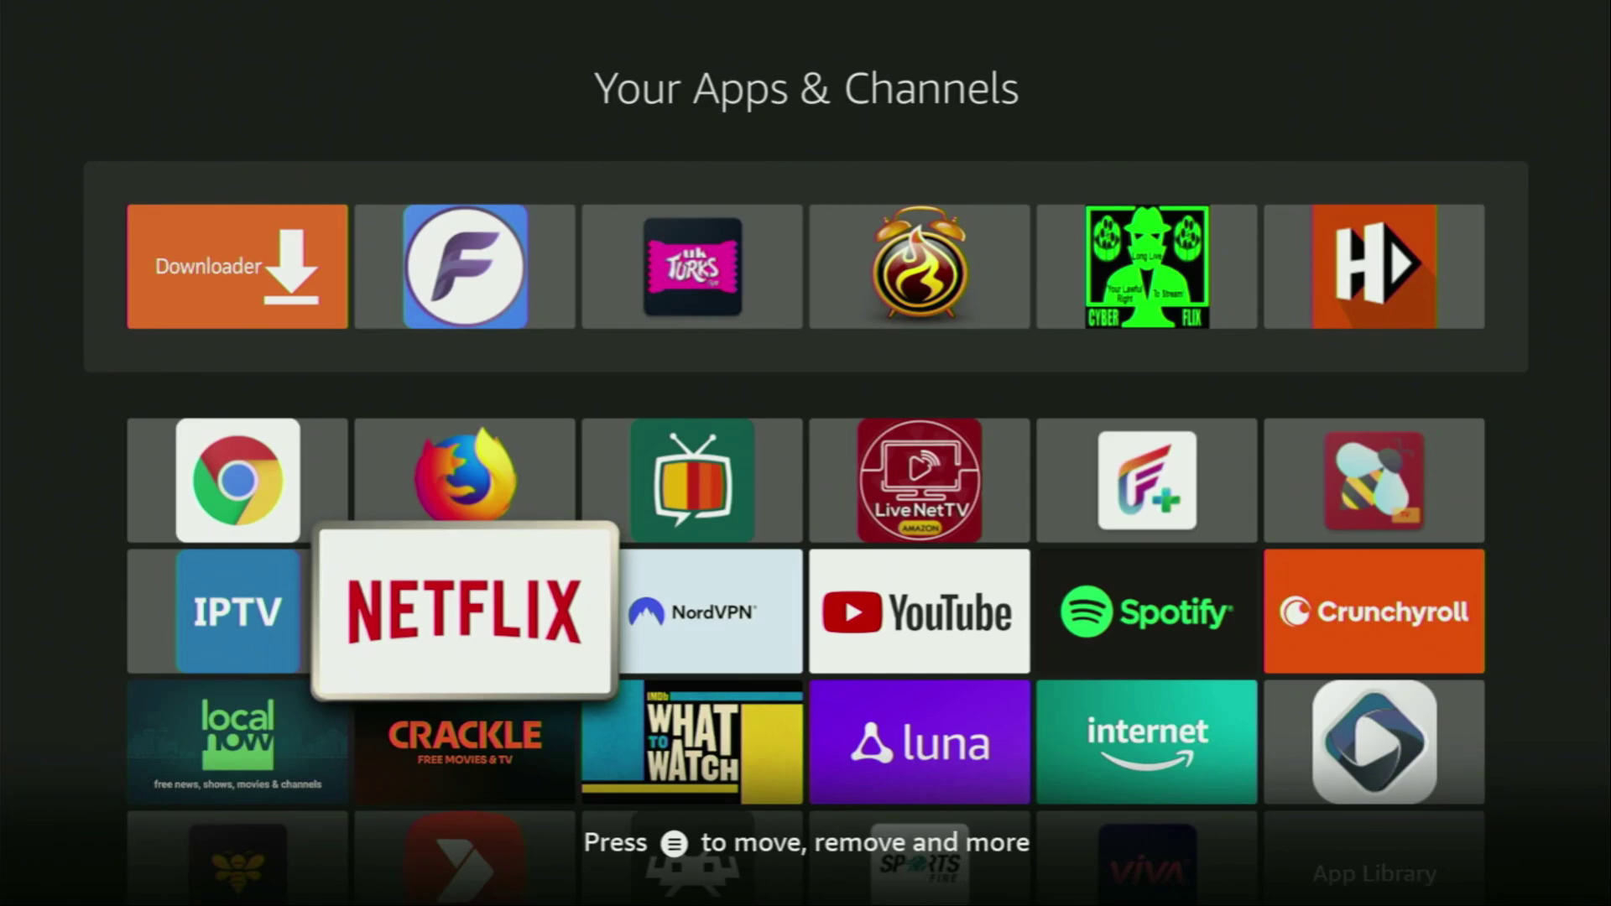
pyautogui.press('Right')
pyautogui.press('Return')
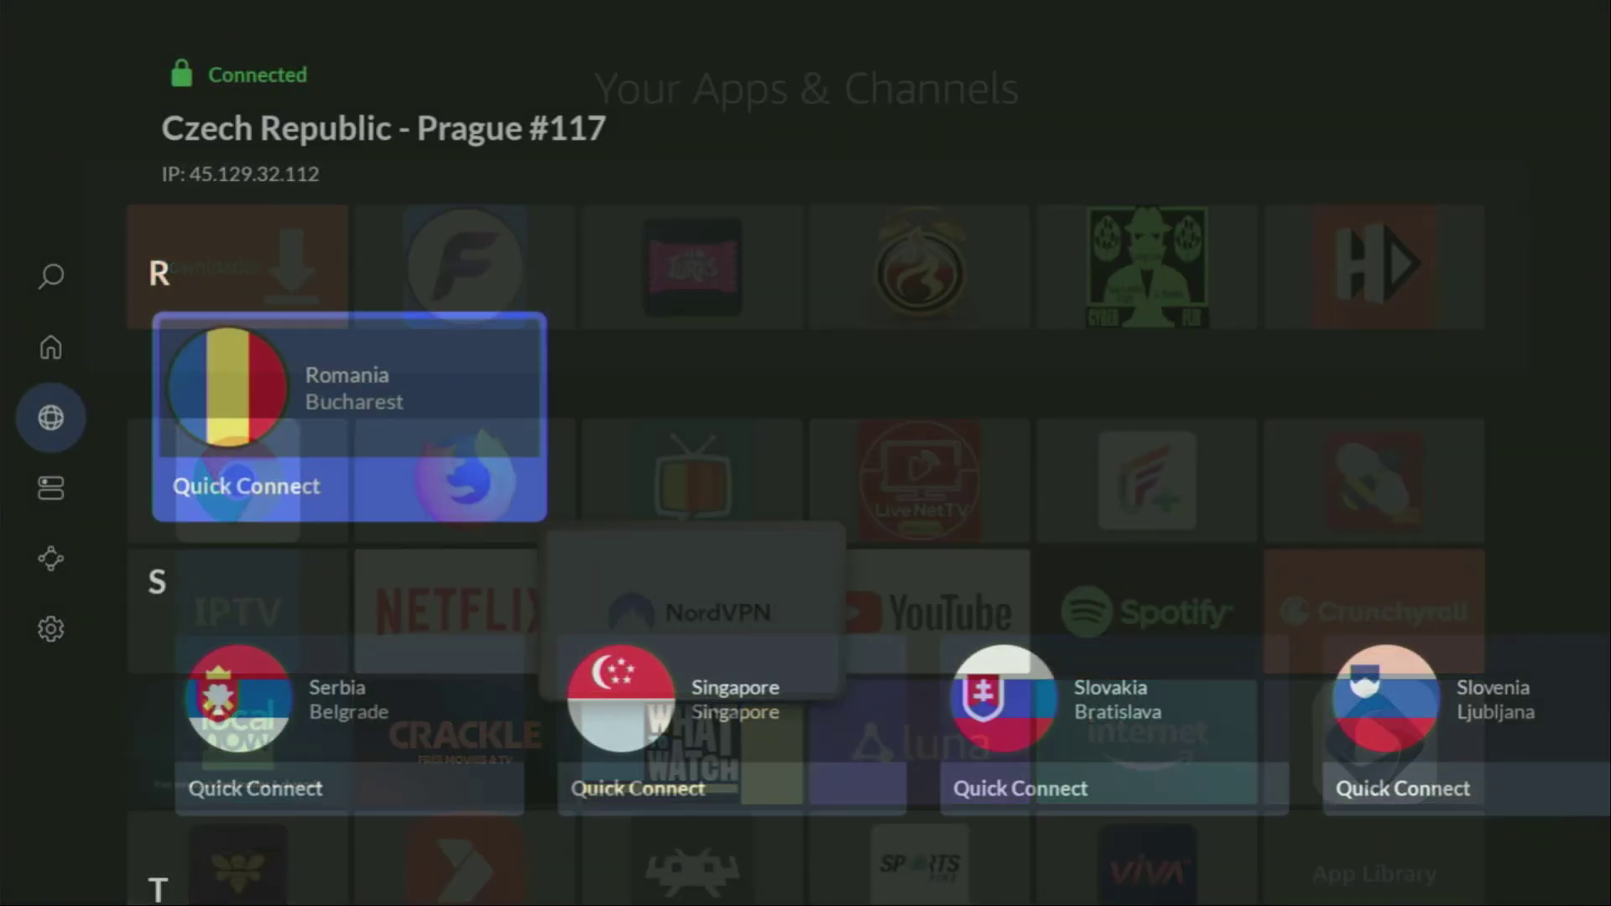
# Step: Look through the NordVPN country list, from the R section to U - V and back up to J - K
pyautogui.press('Down')
pyautogui.press('Down')
pyautogui.press('Down')
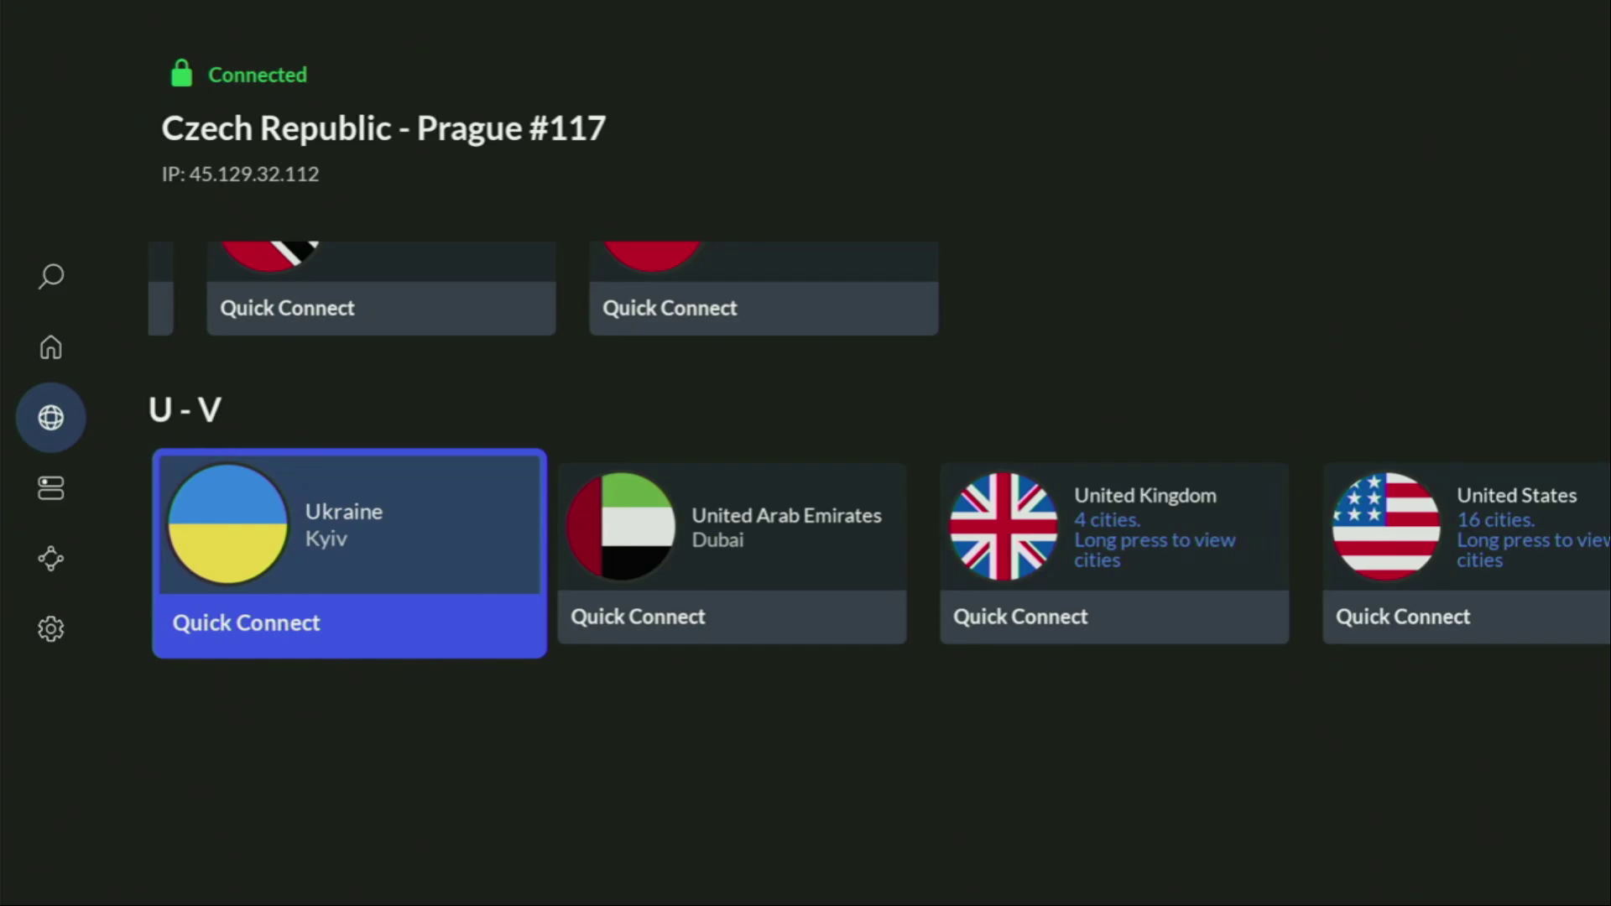
pyautogui.press('Right')
pyautogui.press('Right')
pyautogui.press('Right')
pyautogui.press('Right')
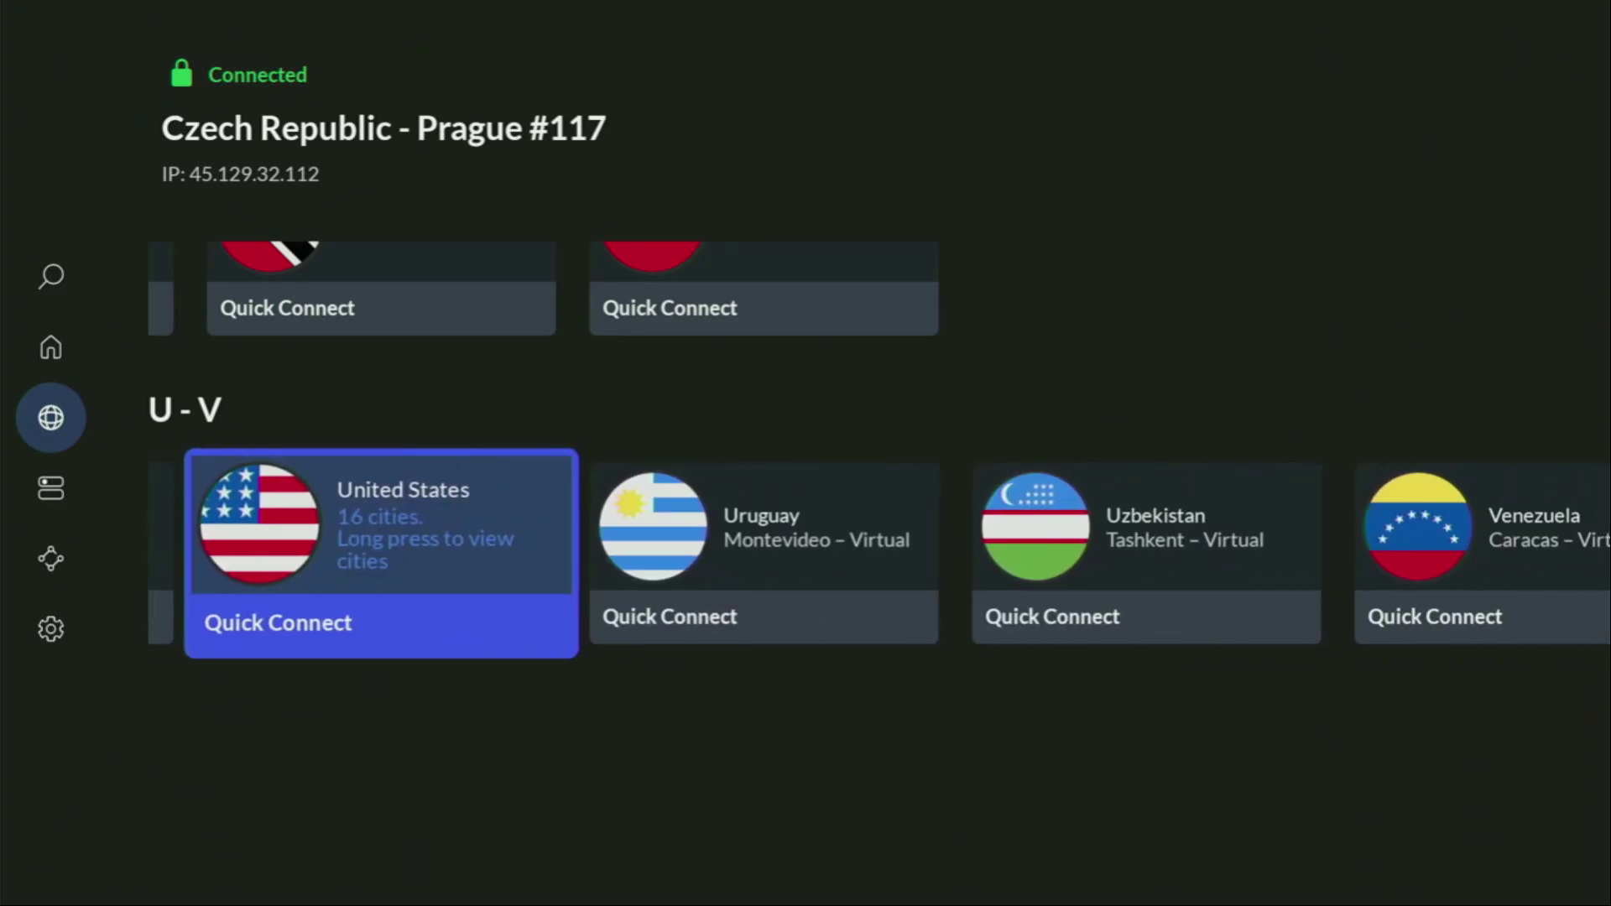
pyautogui.press('Right')
pyautogui.press('Right')
pyautogui.press('Up')
pyautogui.press('Up')
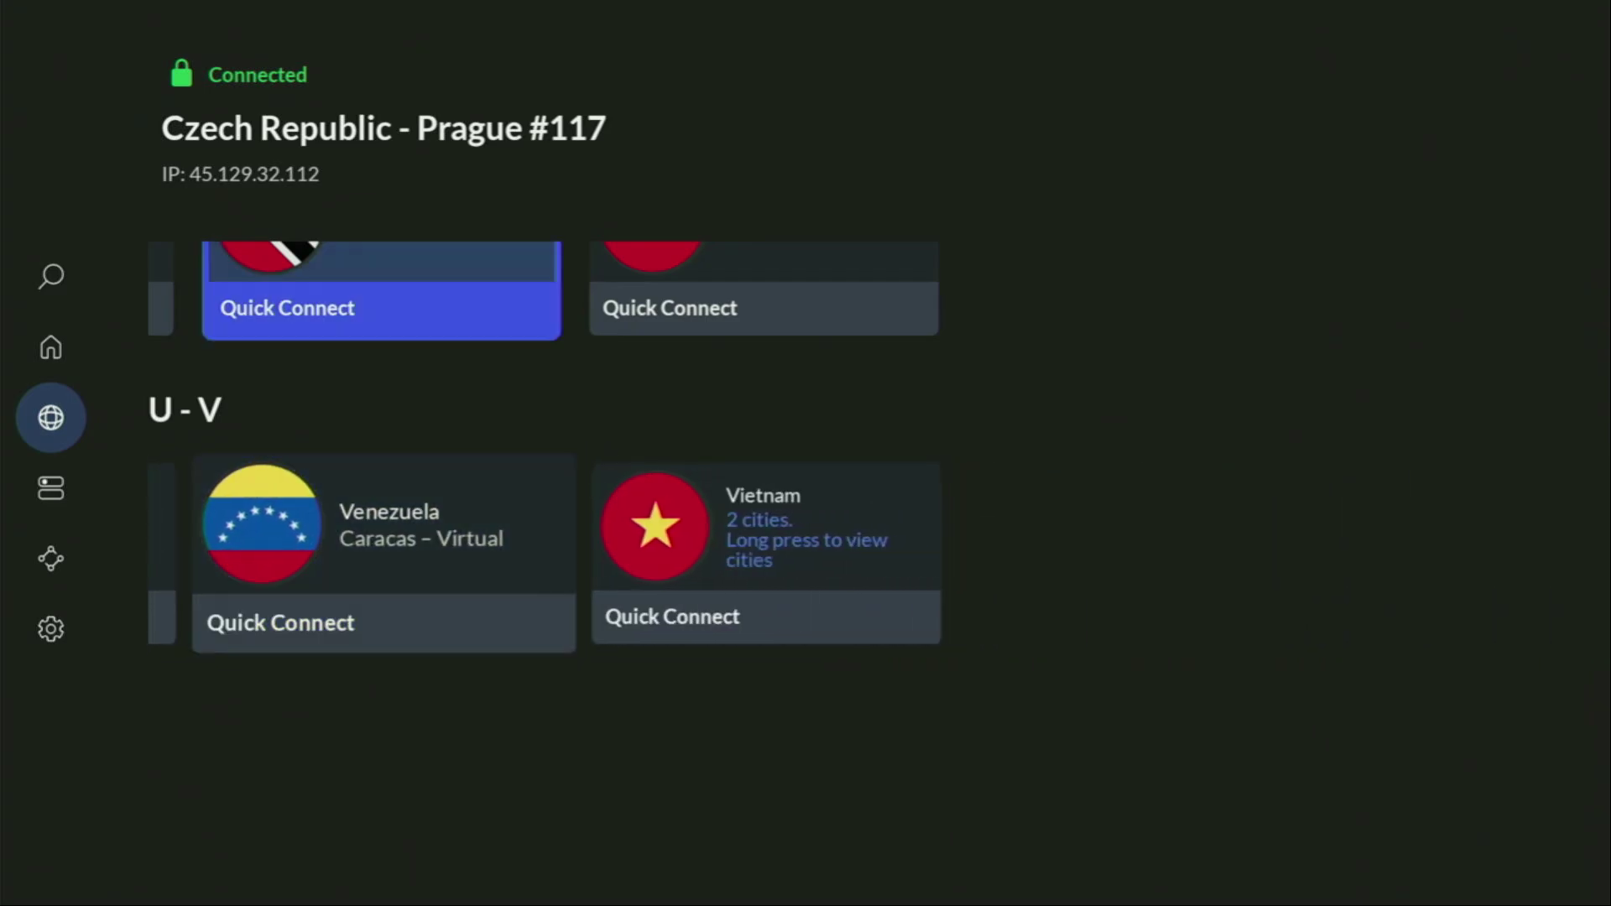
pyautogui.press('Up')
pyautogui.press('Up')
pyautogui.press('Up')
pyautogui.press('Up')
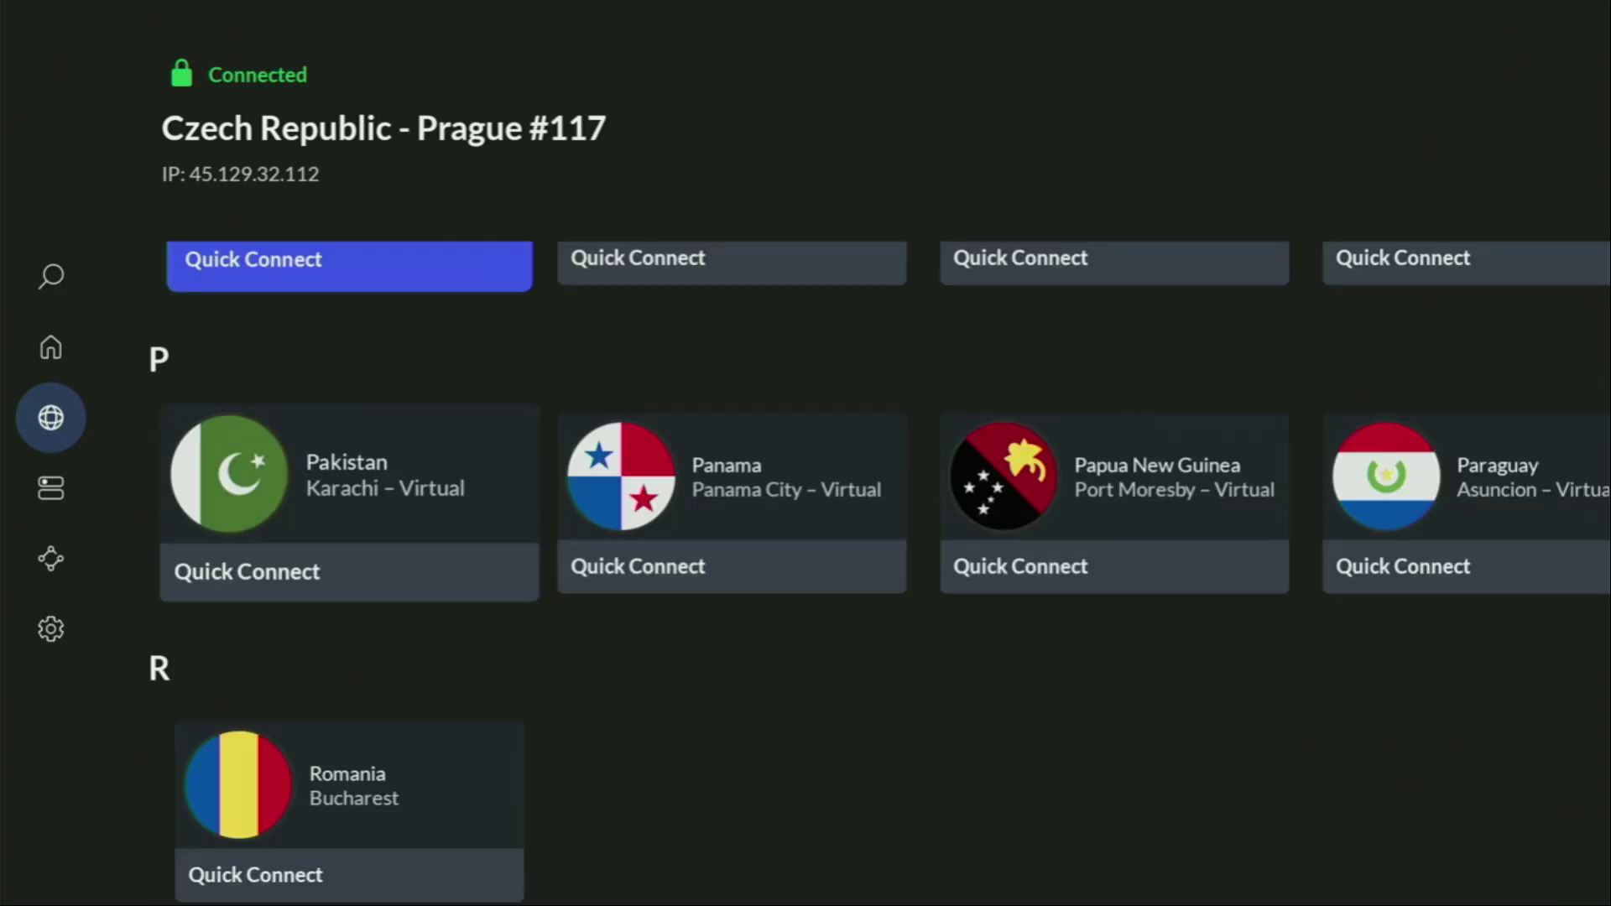
pyautogui.press('Up')
pyautogui.press('Up')
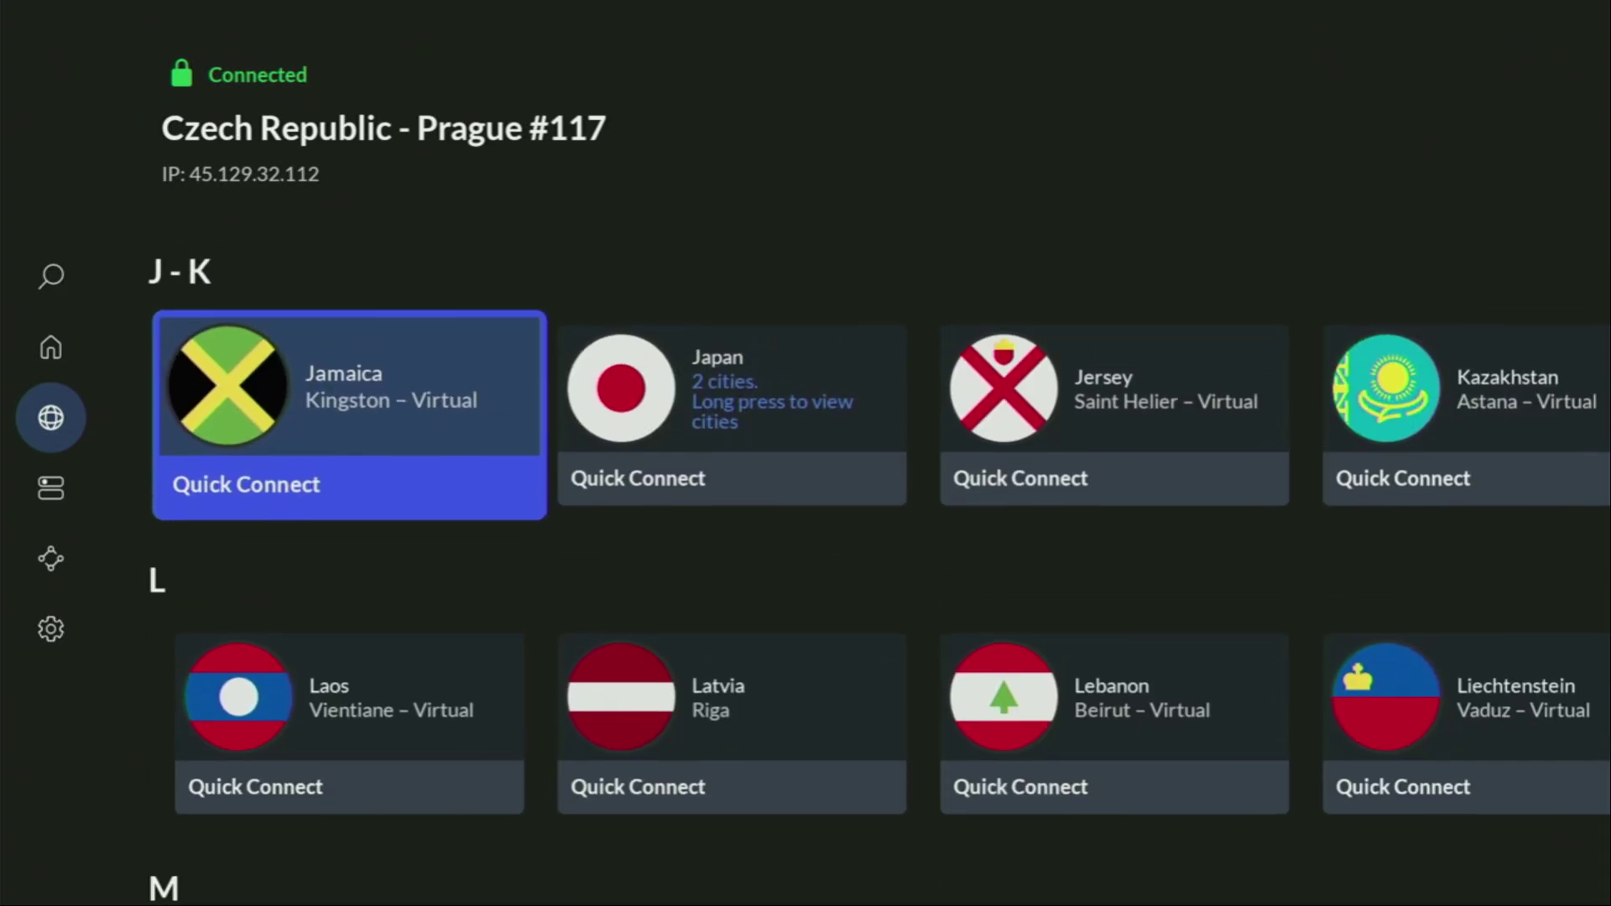
# Step: Return to the VPN's home view and look over the current connection and the suggested servers
pyautogui.press('Left')
pyautogui.press('Up')
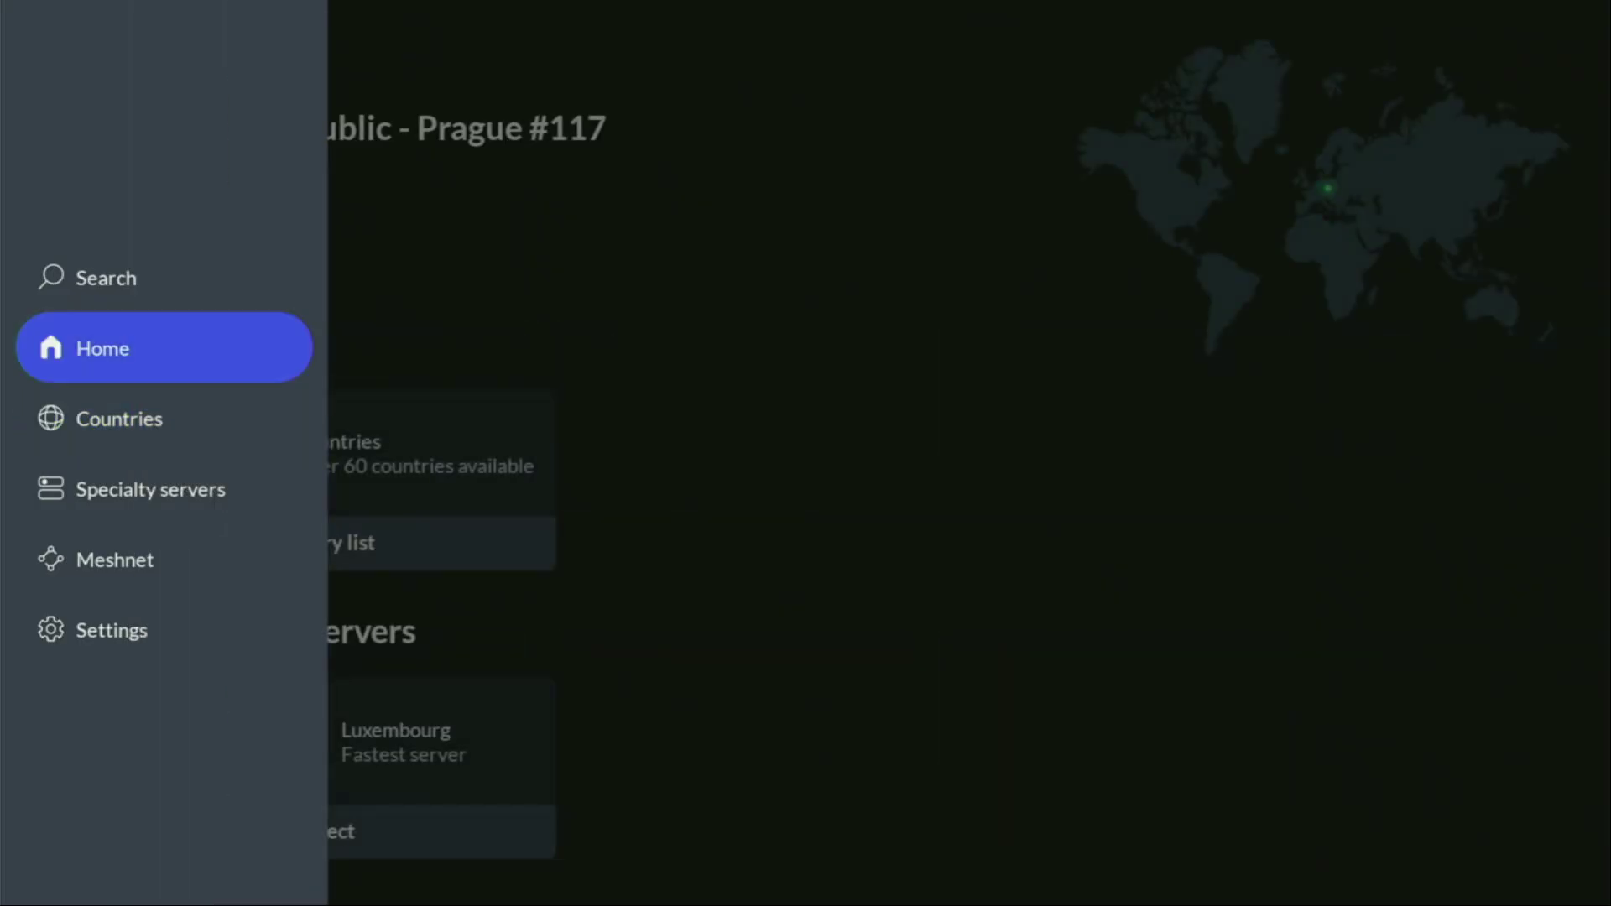
pyautogui.press('Right')
pyautogui.press('Down')
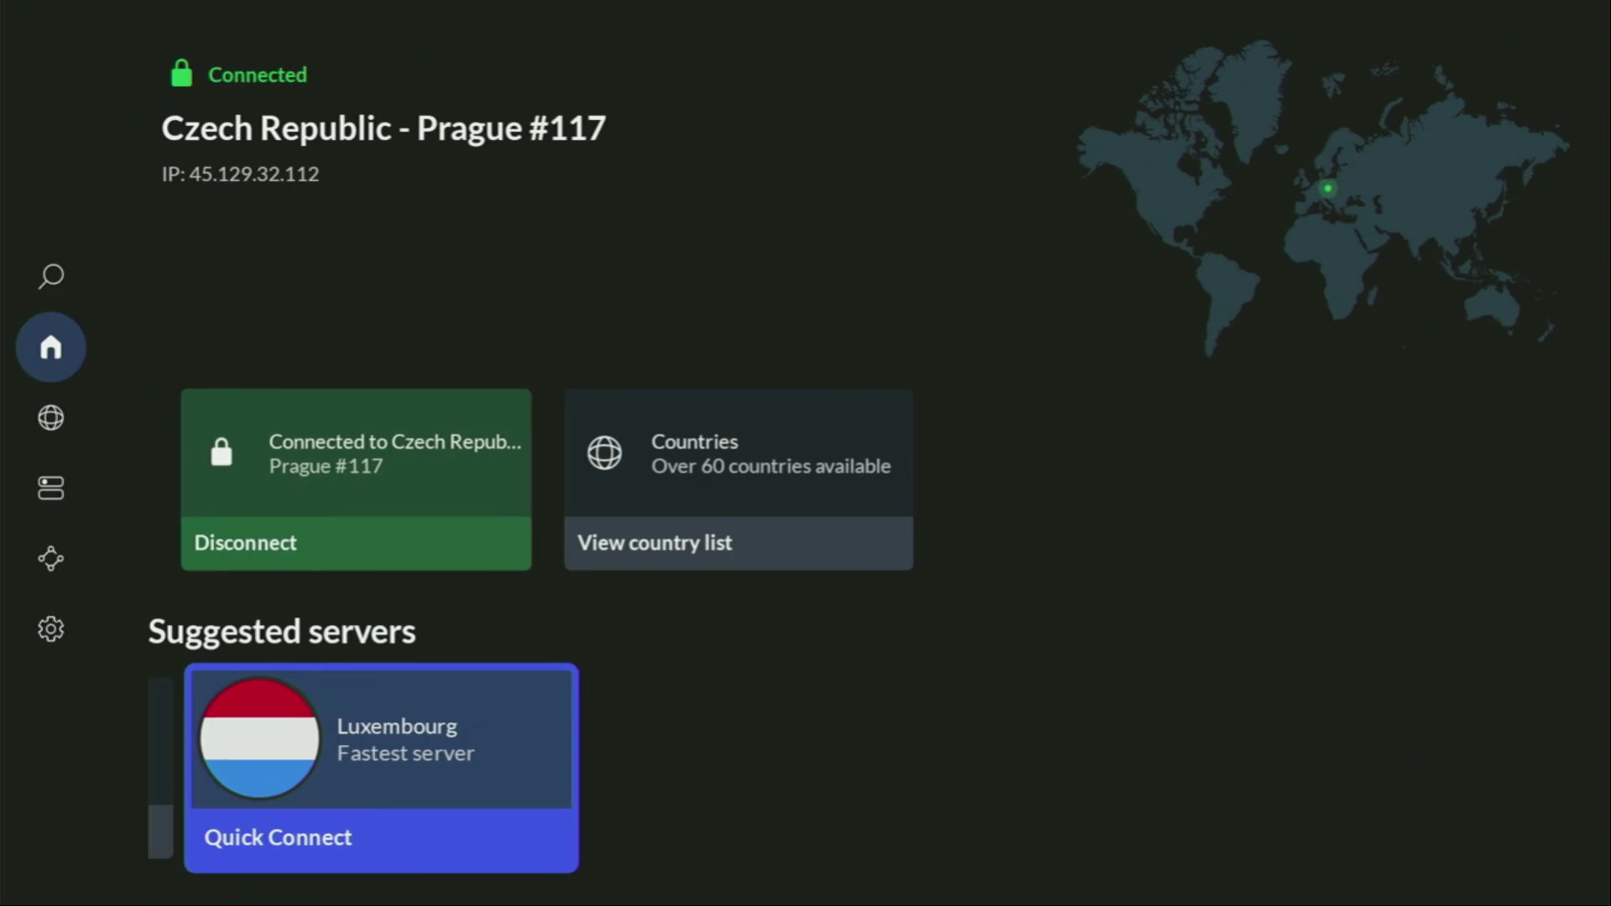
pyautogui.press('Left')
pyautogui.press('Left')
pyautogui.press('Left')
pyautogui.press('Up')
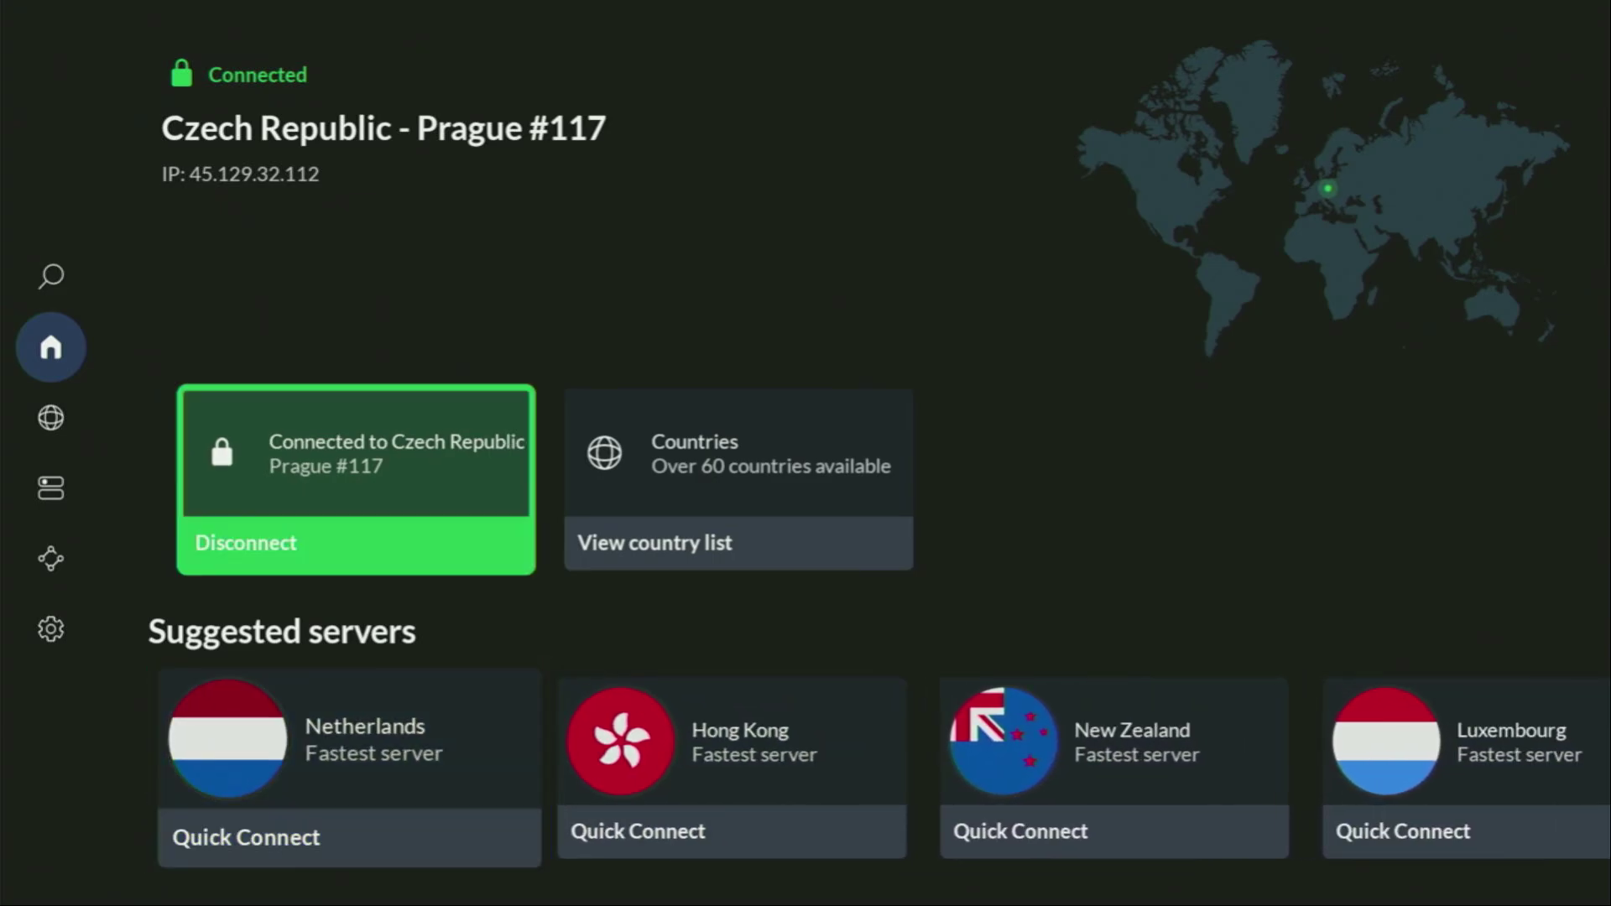
# Step: Open the country list and quick connect the VPN to Canada from the popular countries
pyautogui.press('Right')
pyautogui.press('Return')
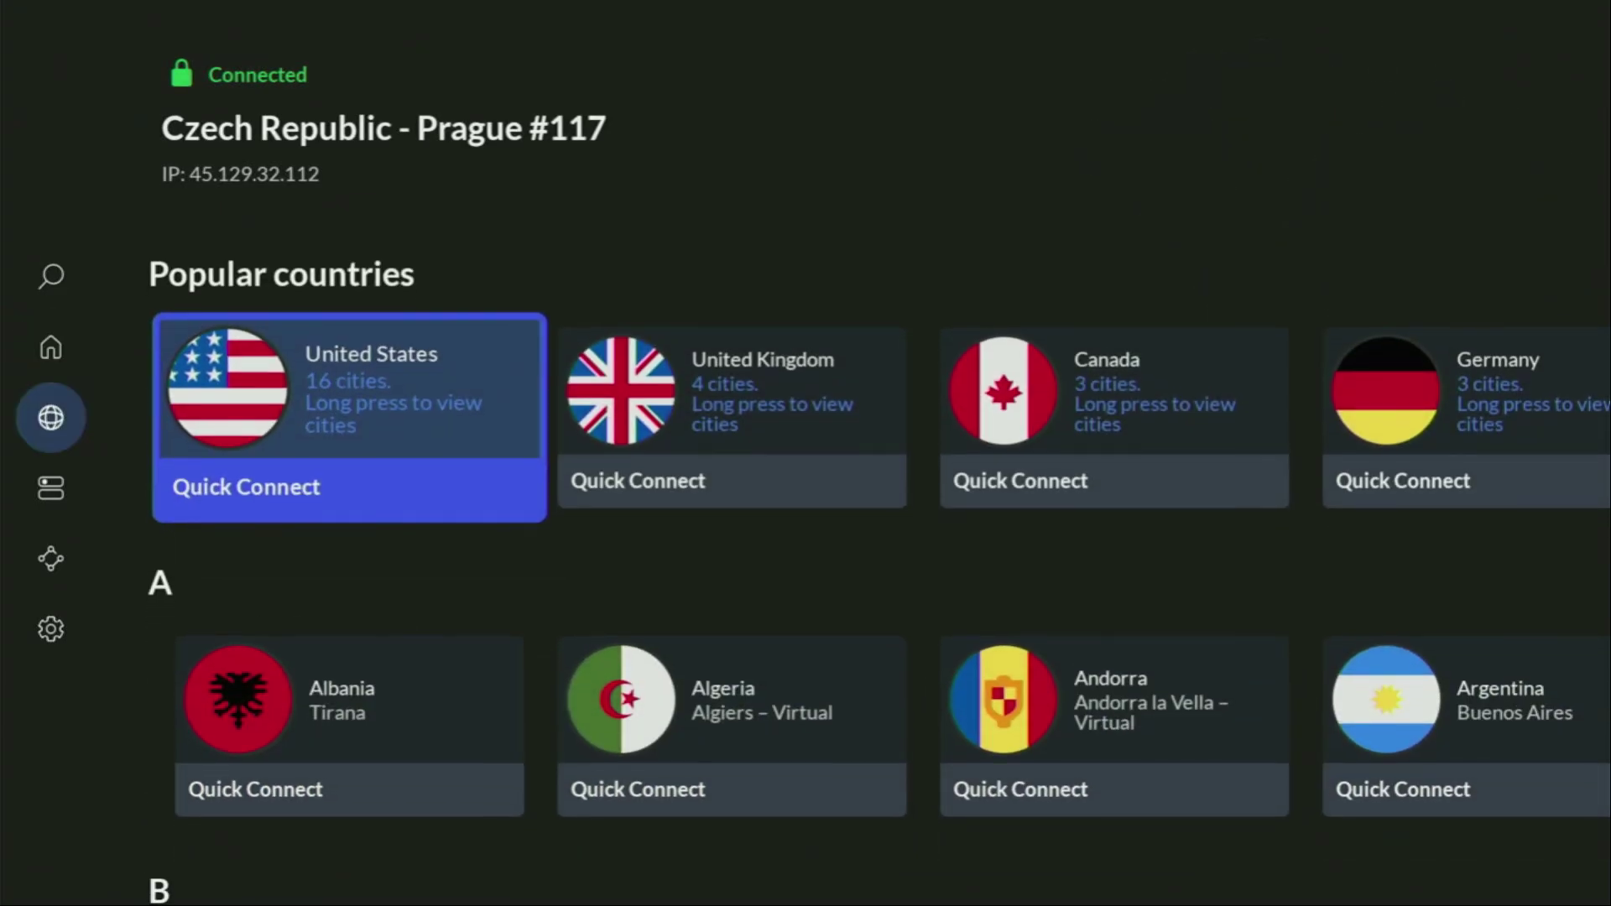
pyautogui.press('Right')
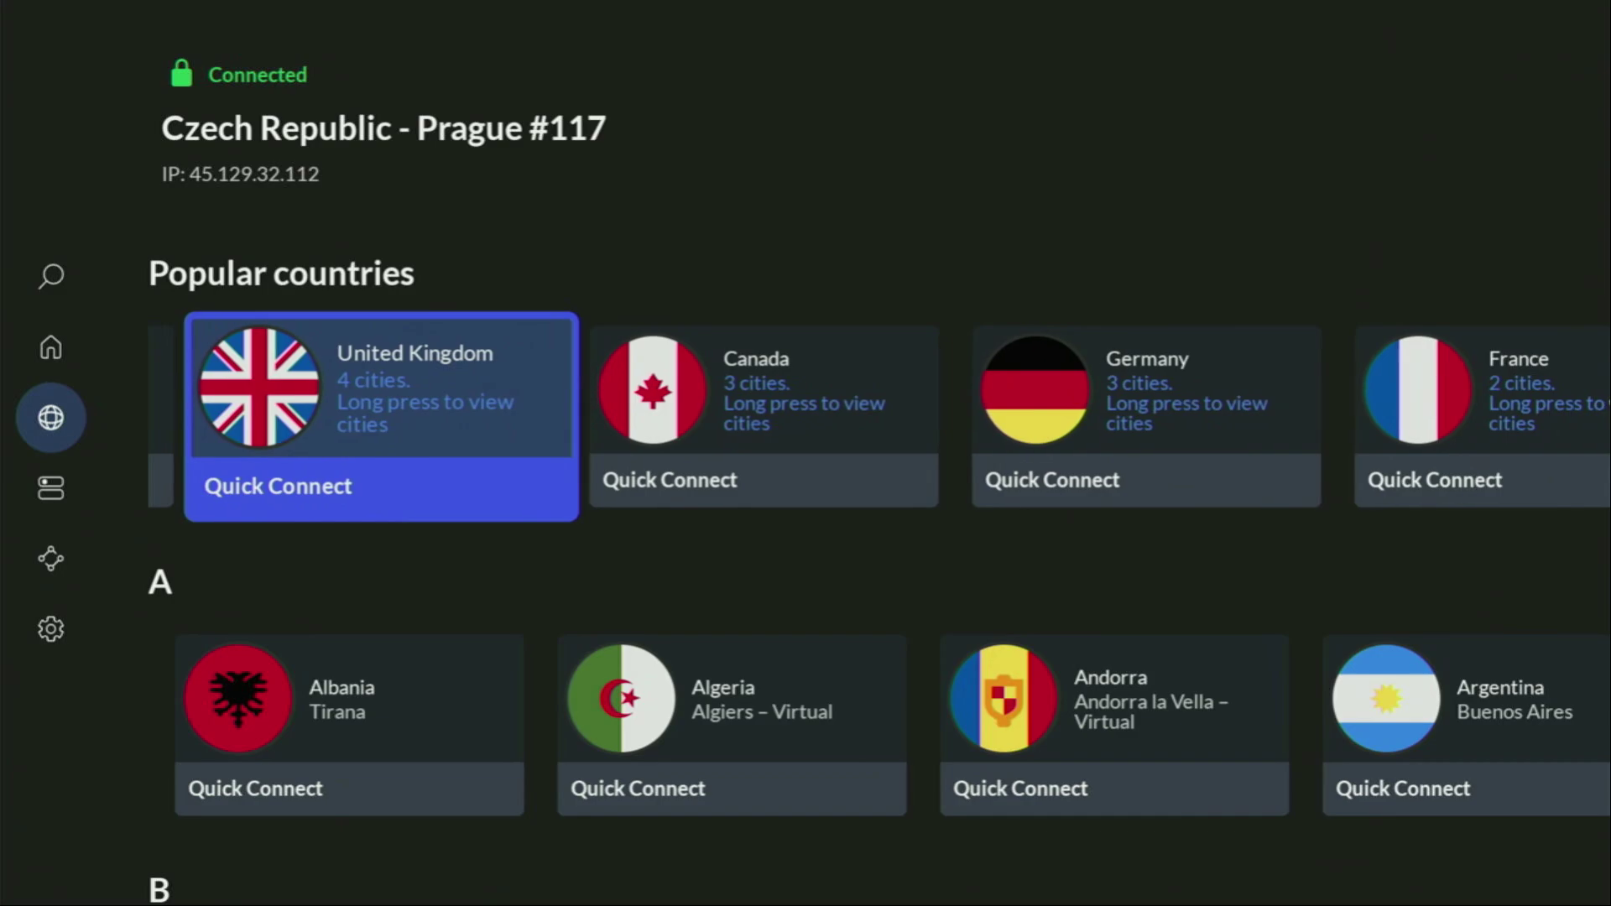
pyautogui.press('Right')
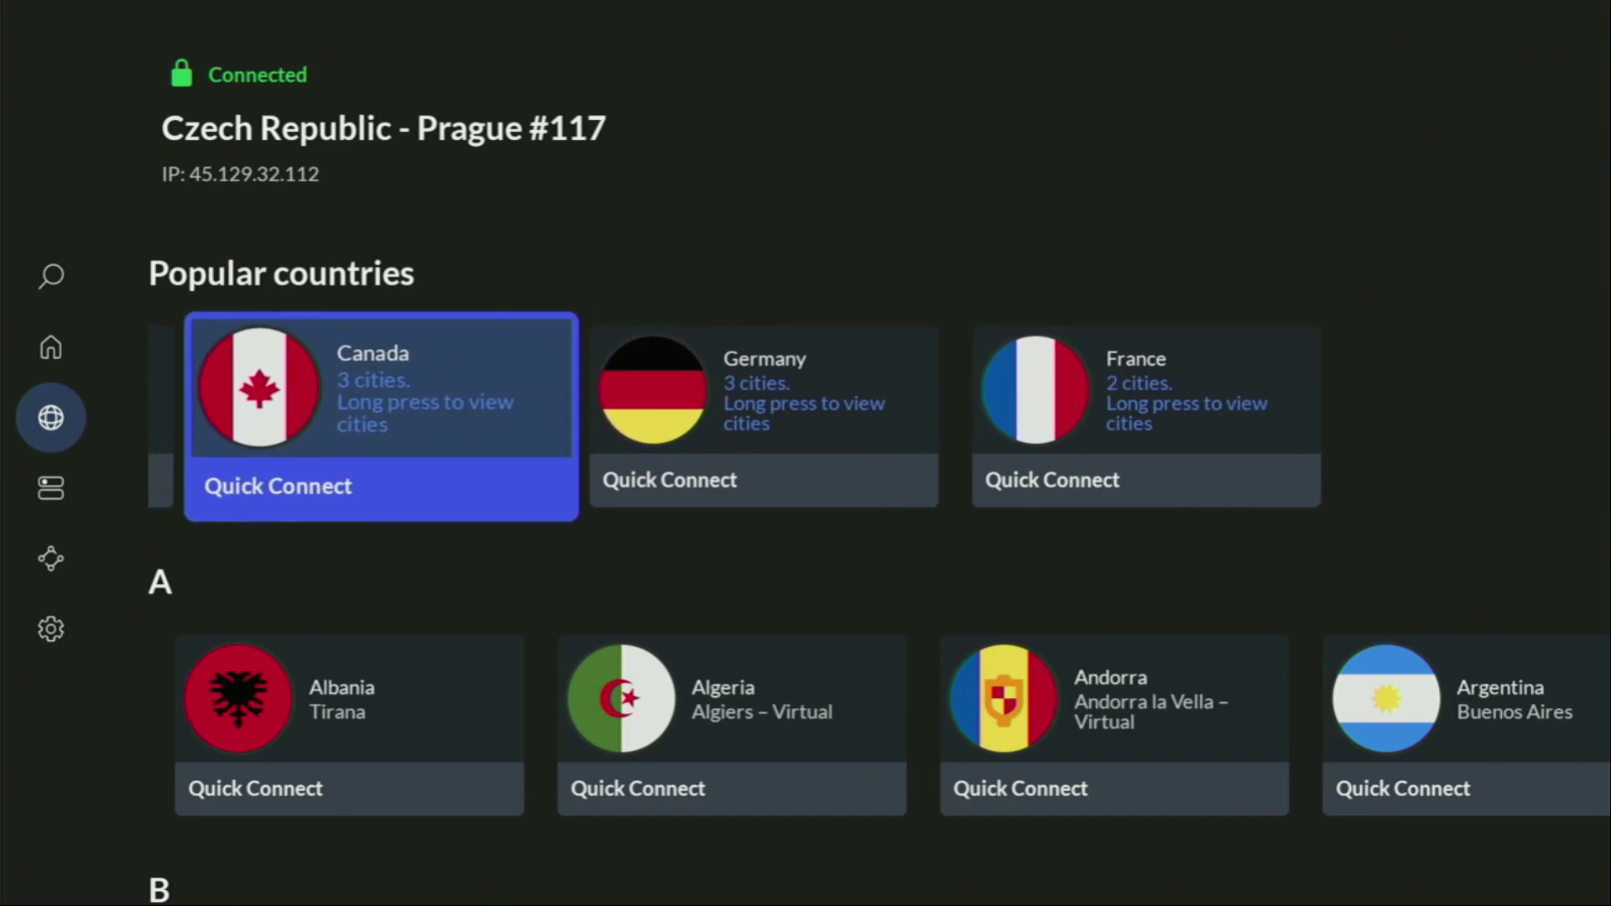
pyautogui.press('Return')
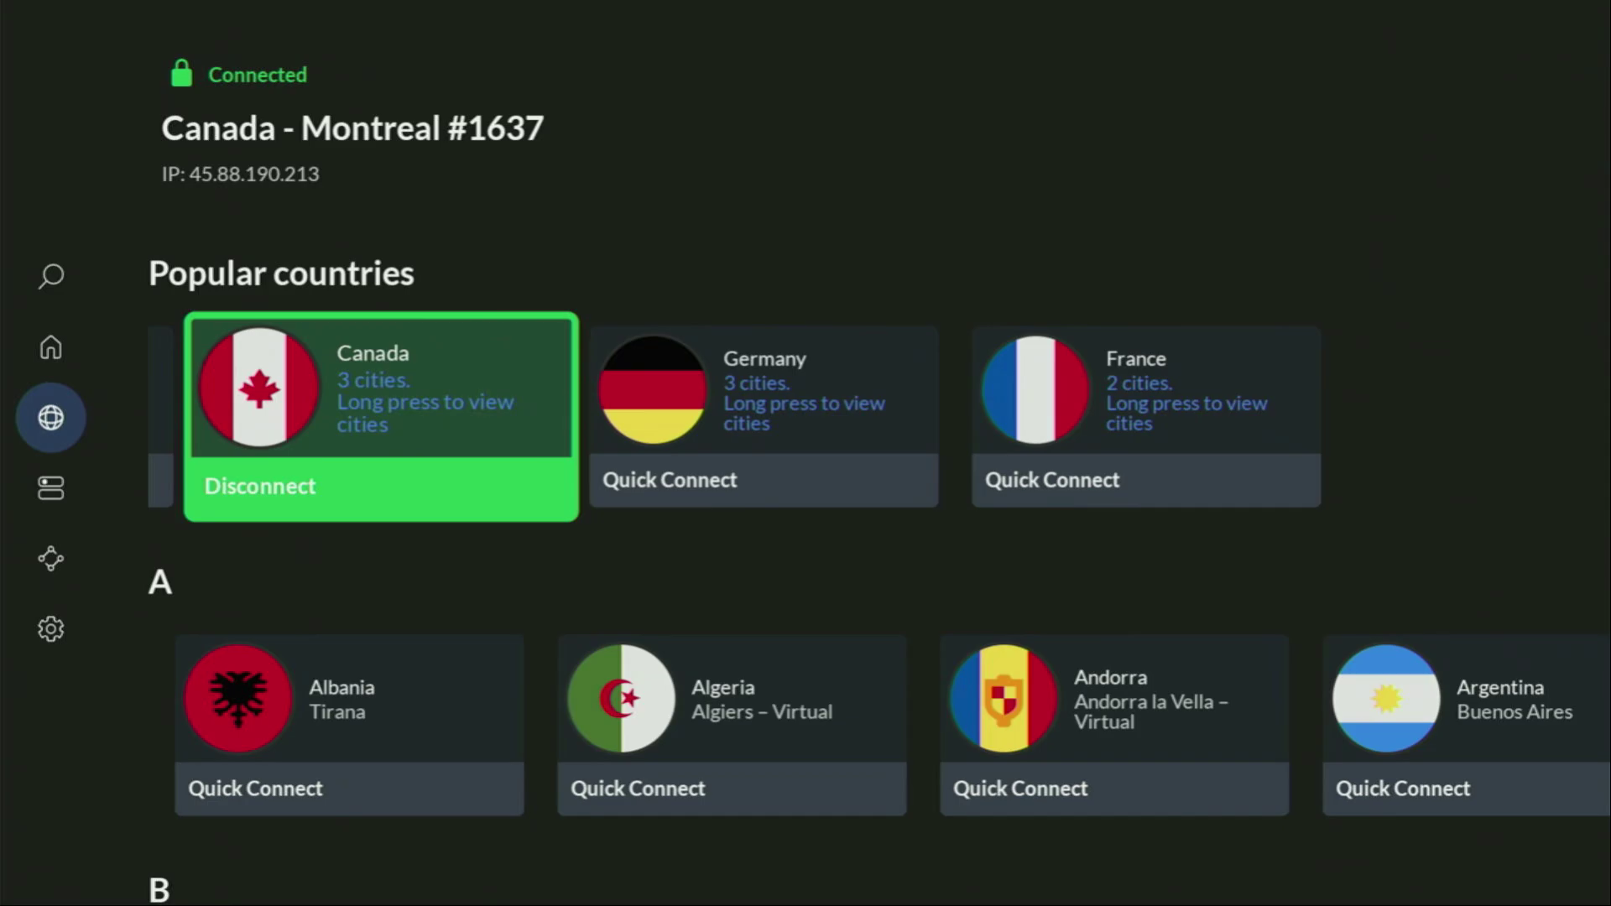
# Step: Look through the available VPN server countries in the alphabetical sections from A to H
pyautogui.press('Down')
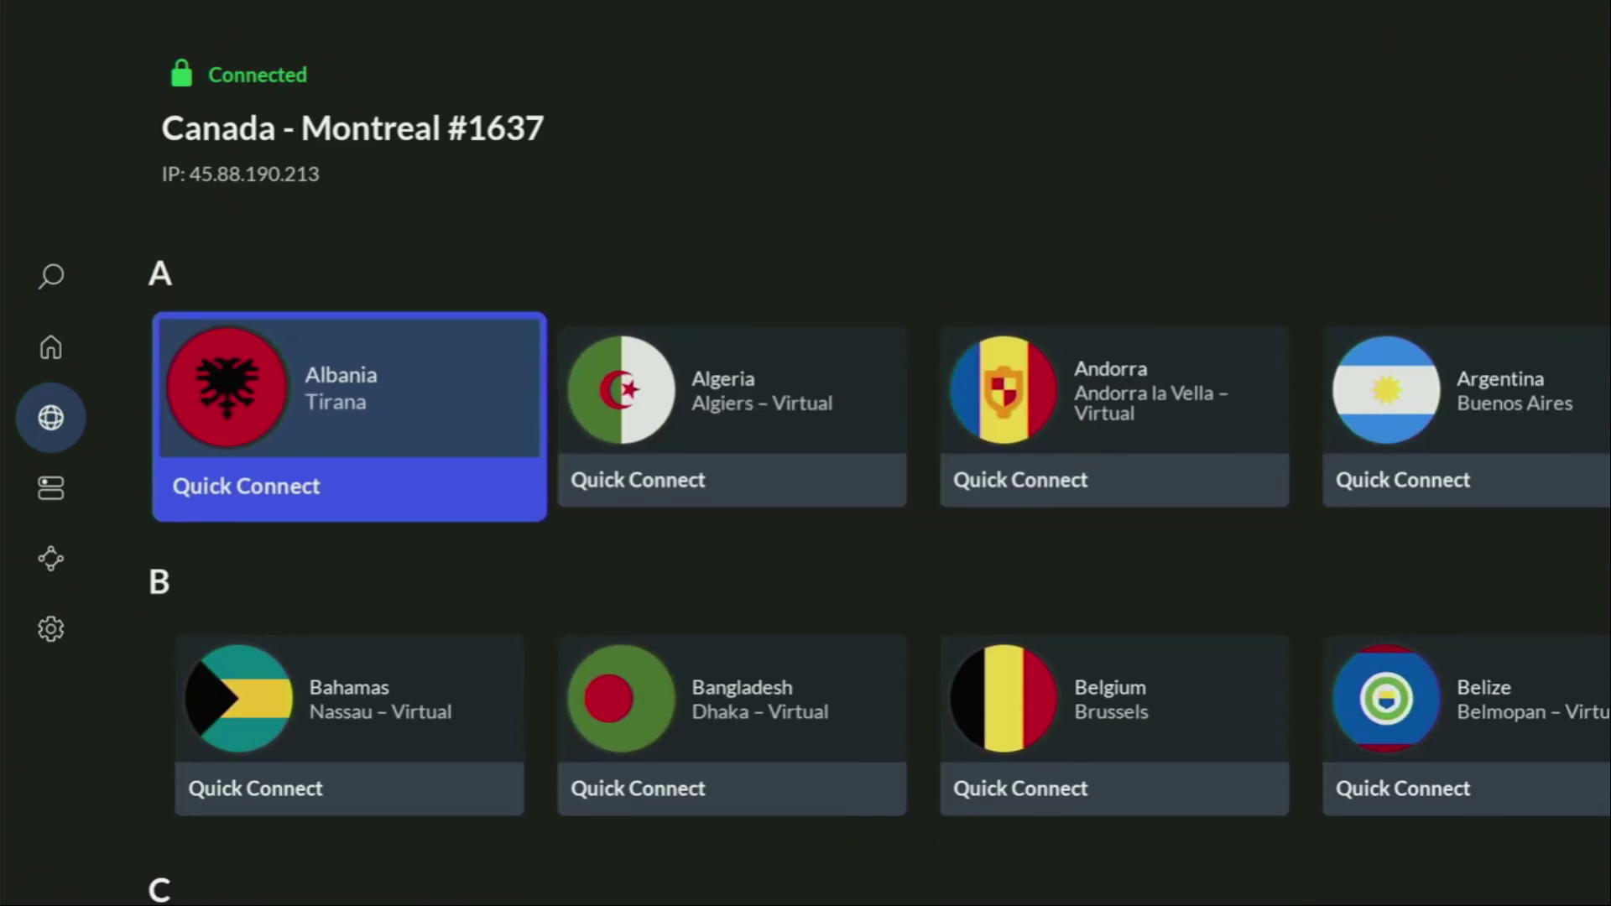
pyautogui.press('Down')
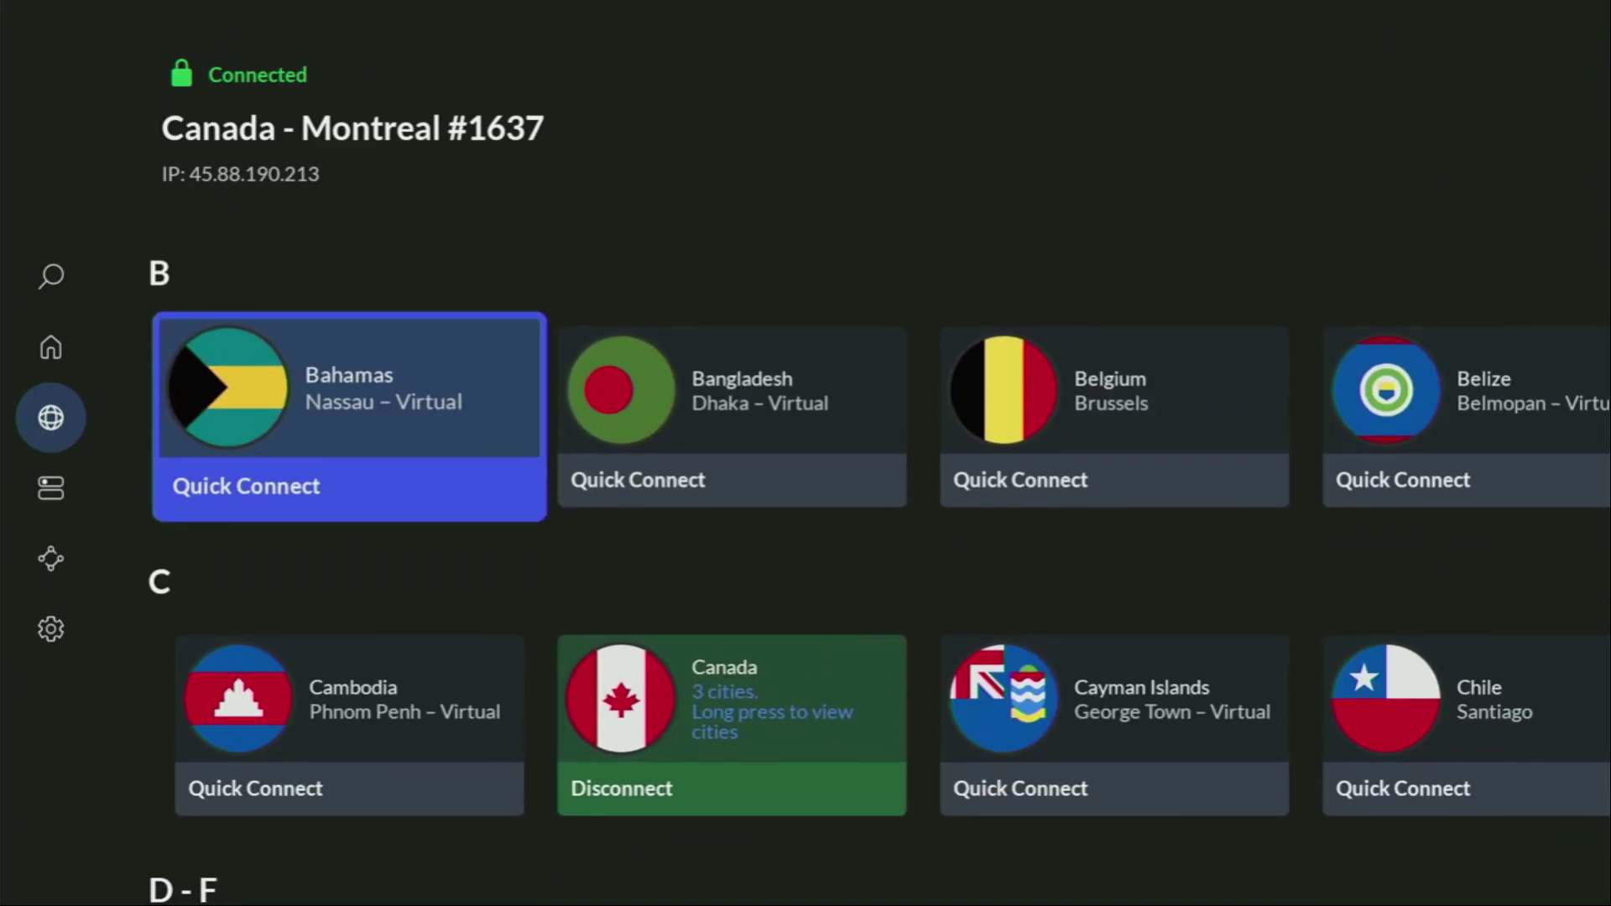
pyautogui.press('Down')
pyautogui.press('Down')
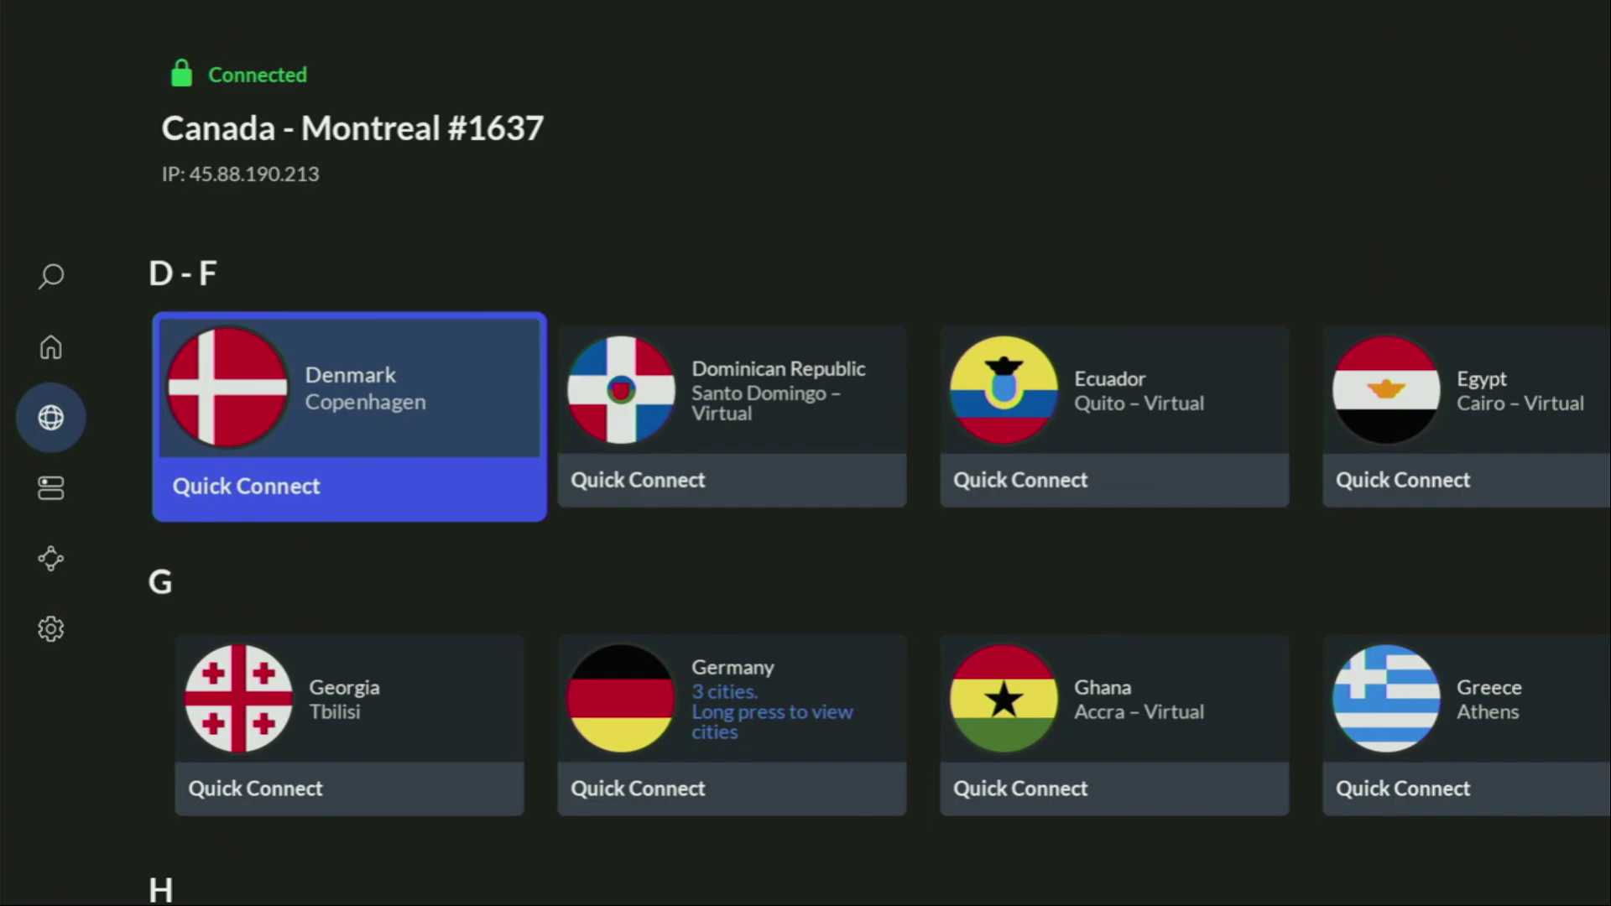
pyautogui.press('Right')
pyautogui.press('Right')
pyautogui.press('Right')
pyautogui.press('Right')
pyautogui.press('Right')
pyautogui.press('Right')
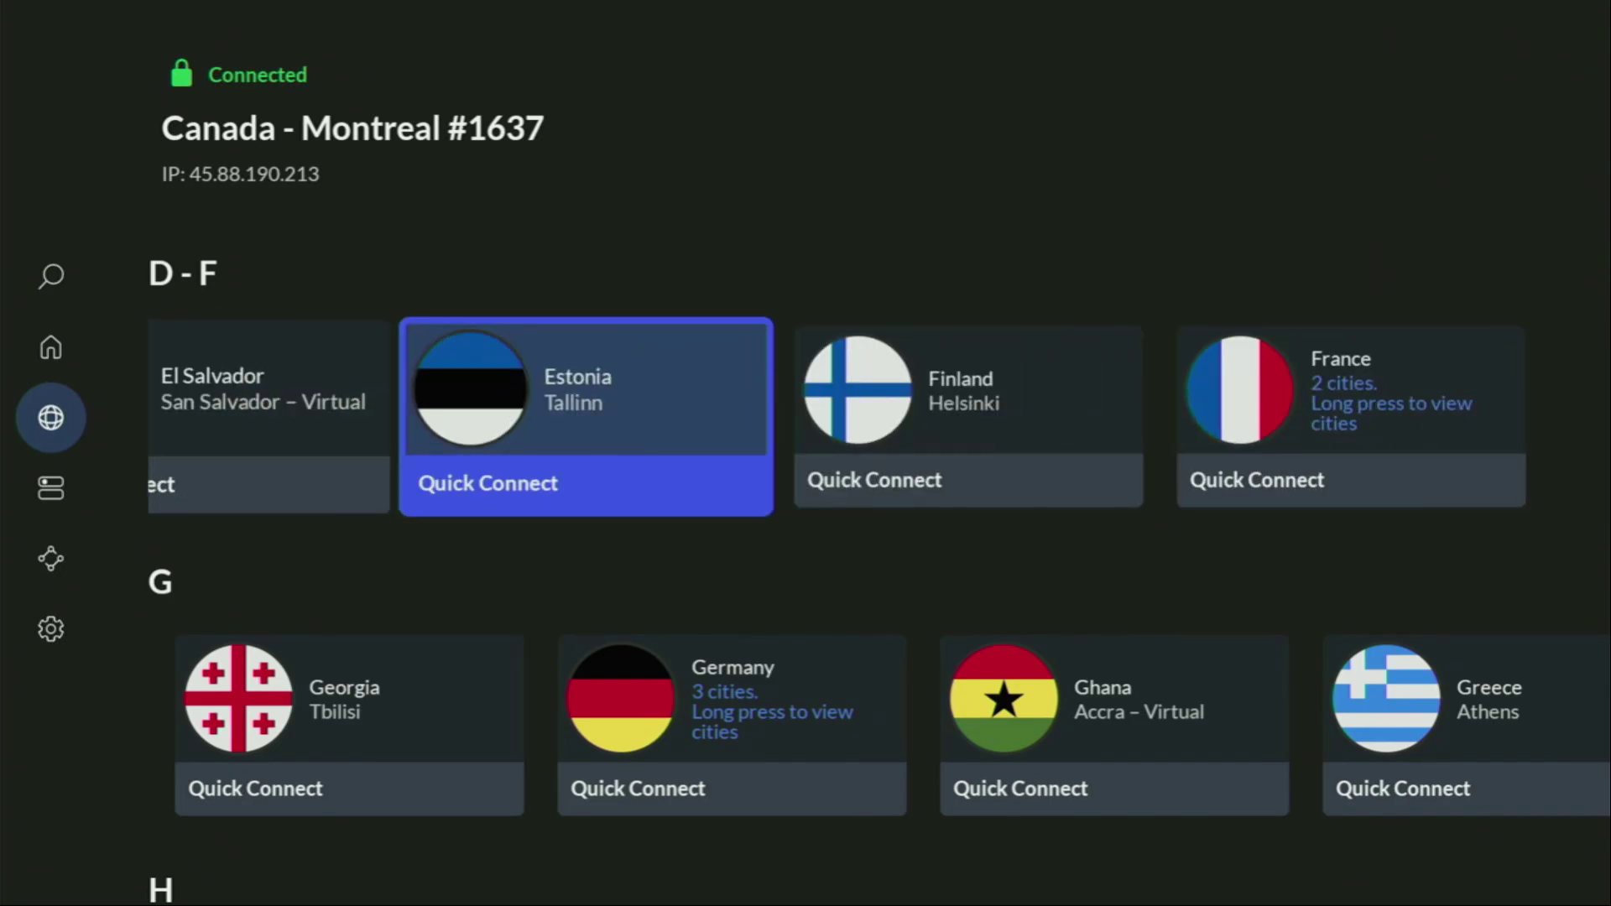
pyautogui.press('Up')
pyautogui.press('Right')
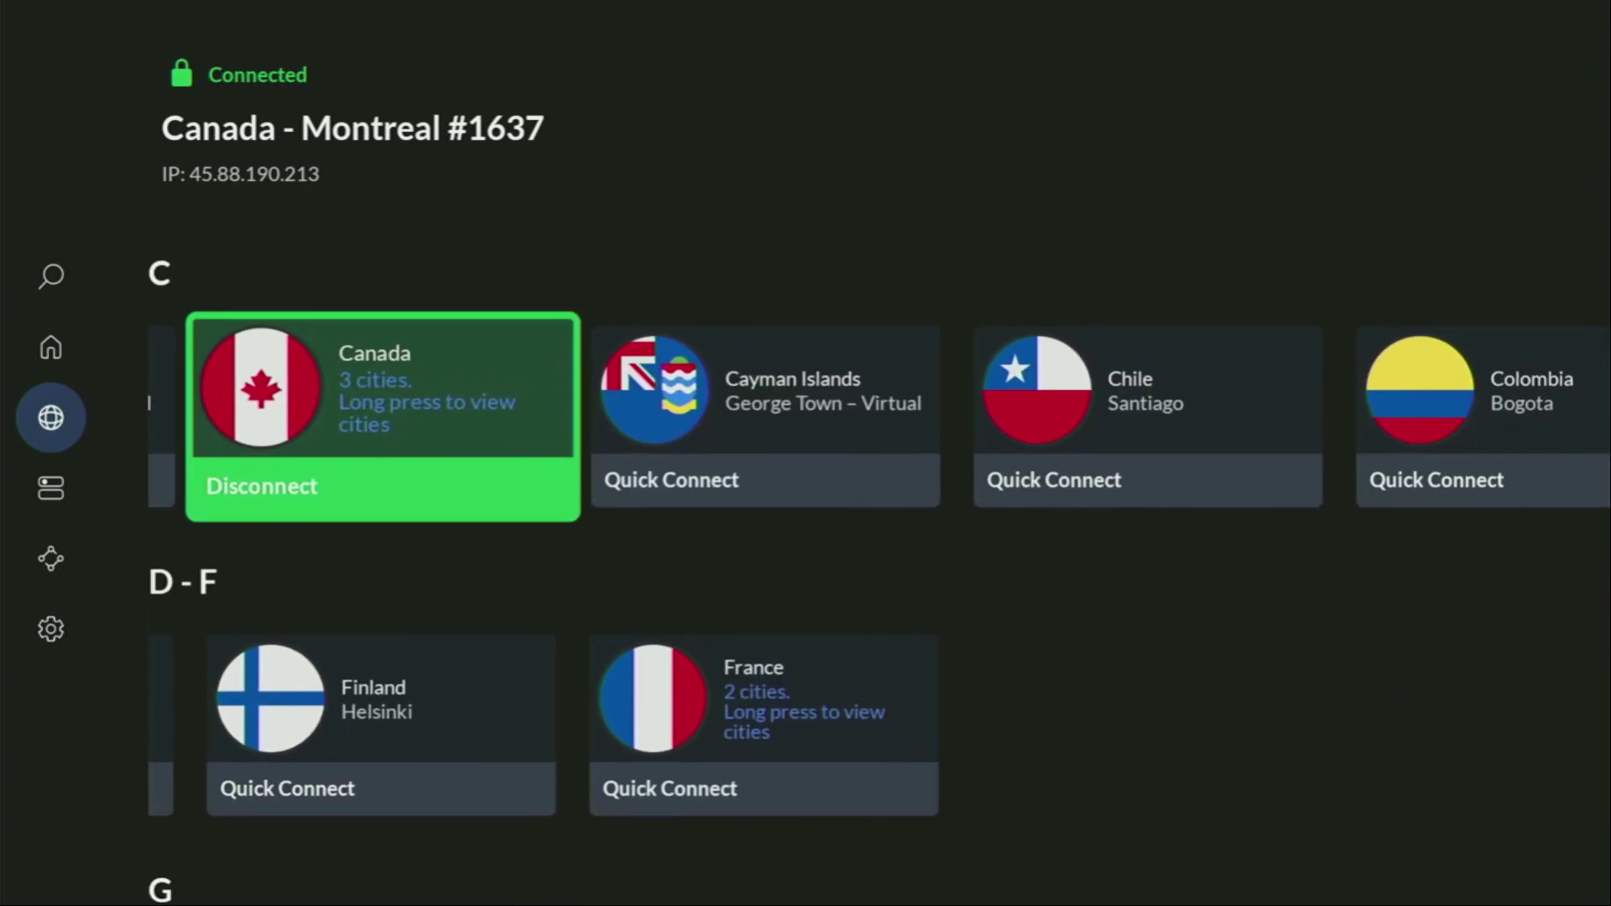
pyautogui.press('Right')
pyautogui.press('Right')
pyautogui.press('Right')
pyautogui.press('Right')
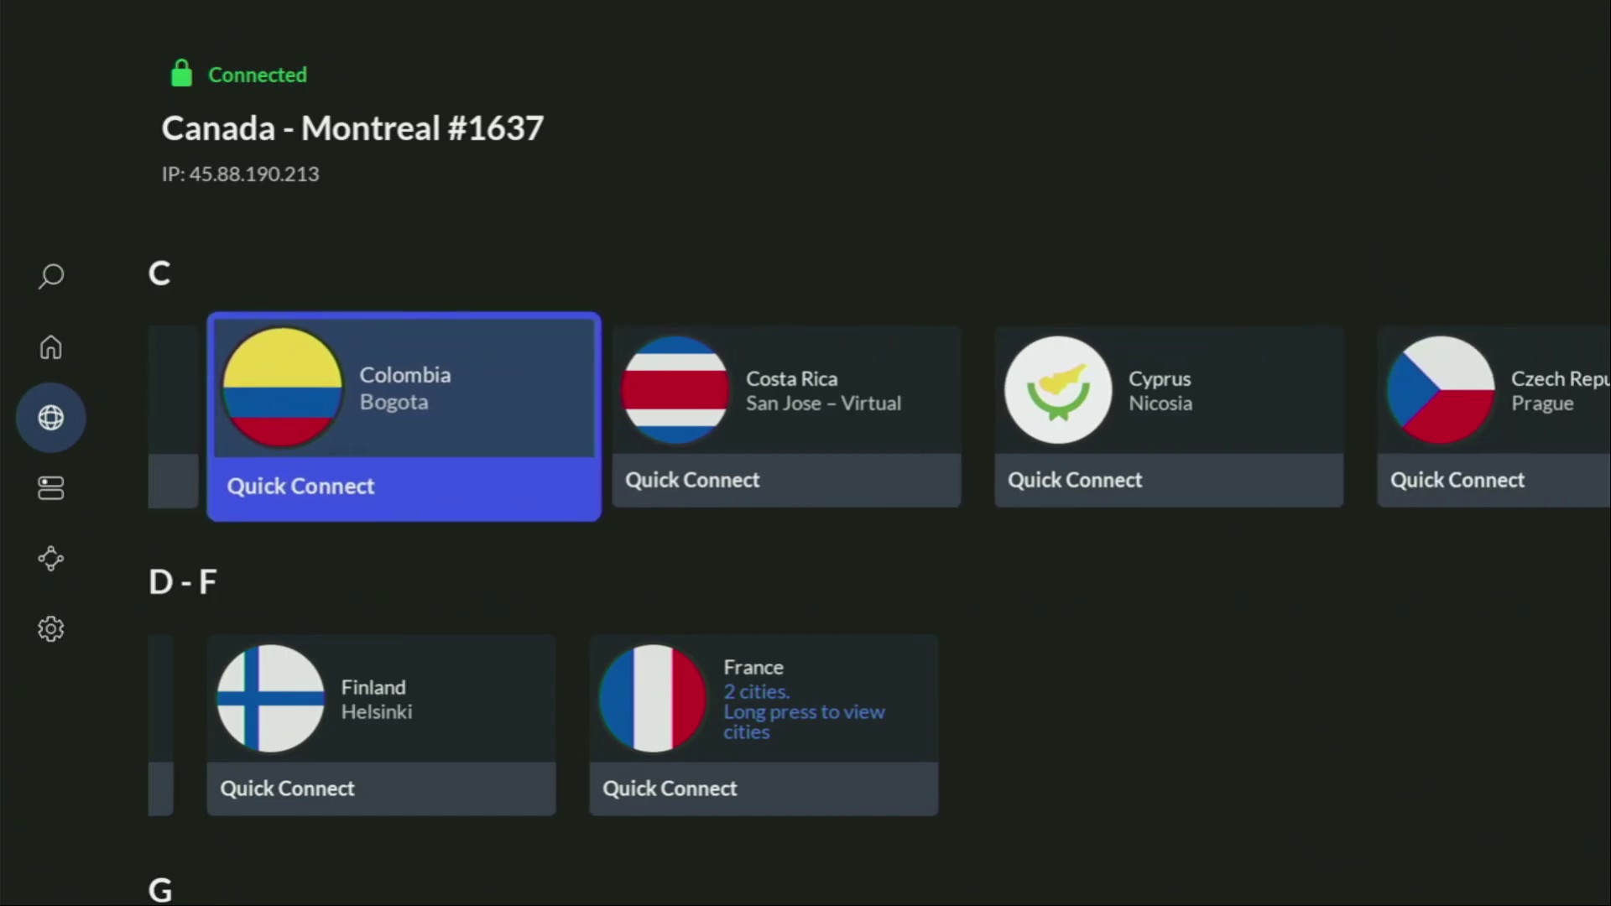
pyautogui.press('Right')
pyautogui.press('Down')
pyautogui.press('Down')
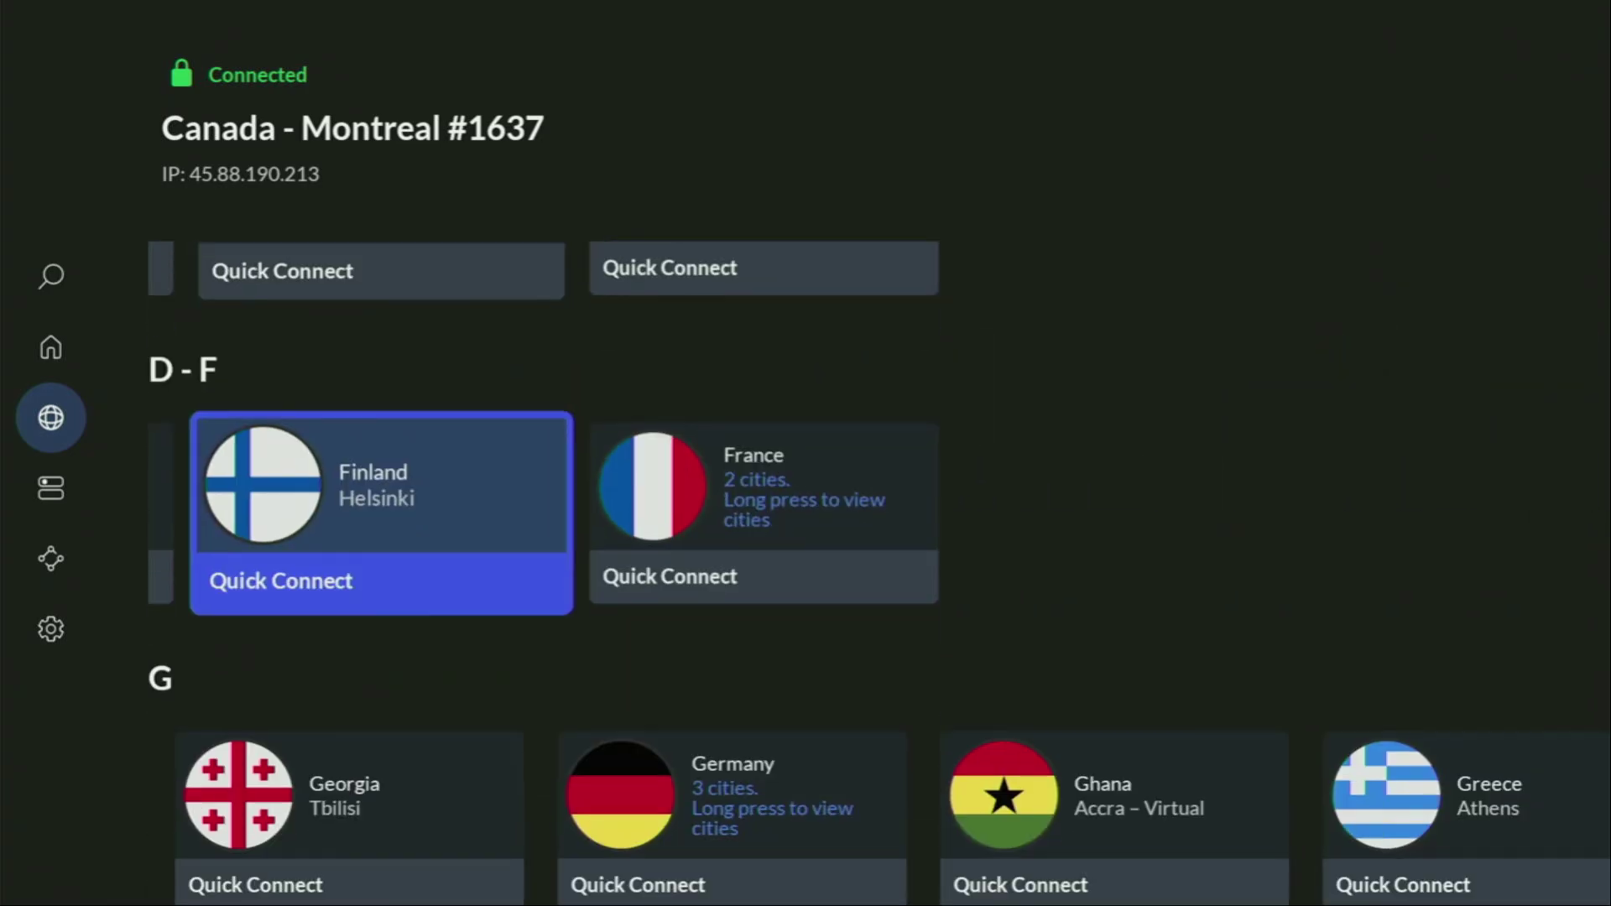
pyautogui.press('Right')
pyautogui.press('Right')
pyautogui.press('Right')
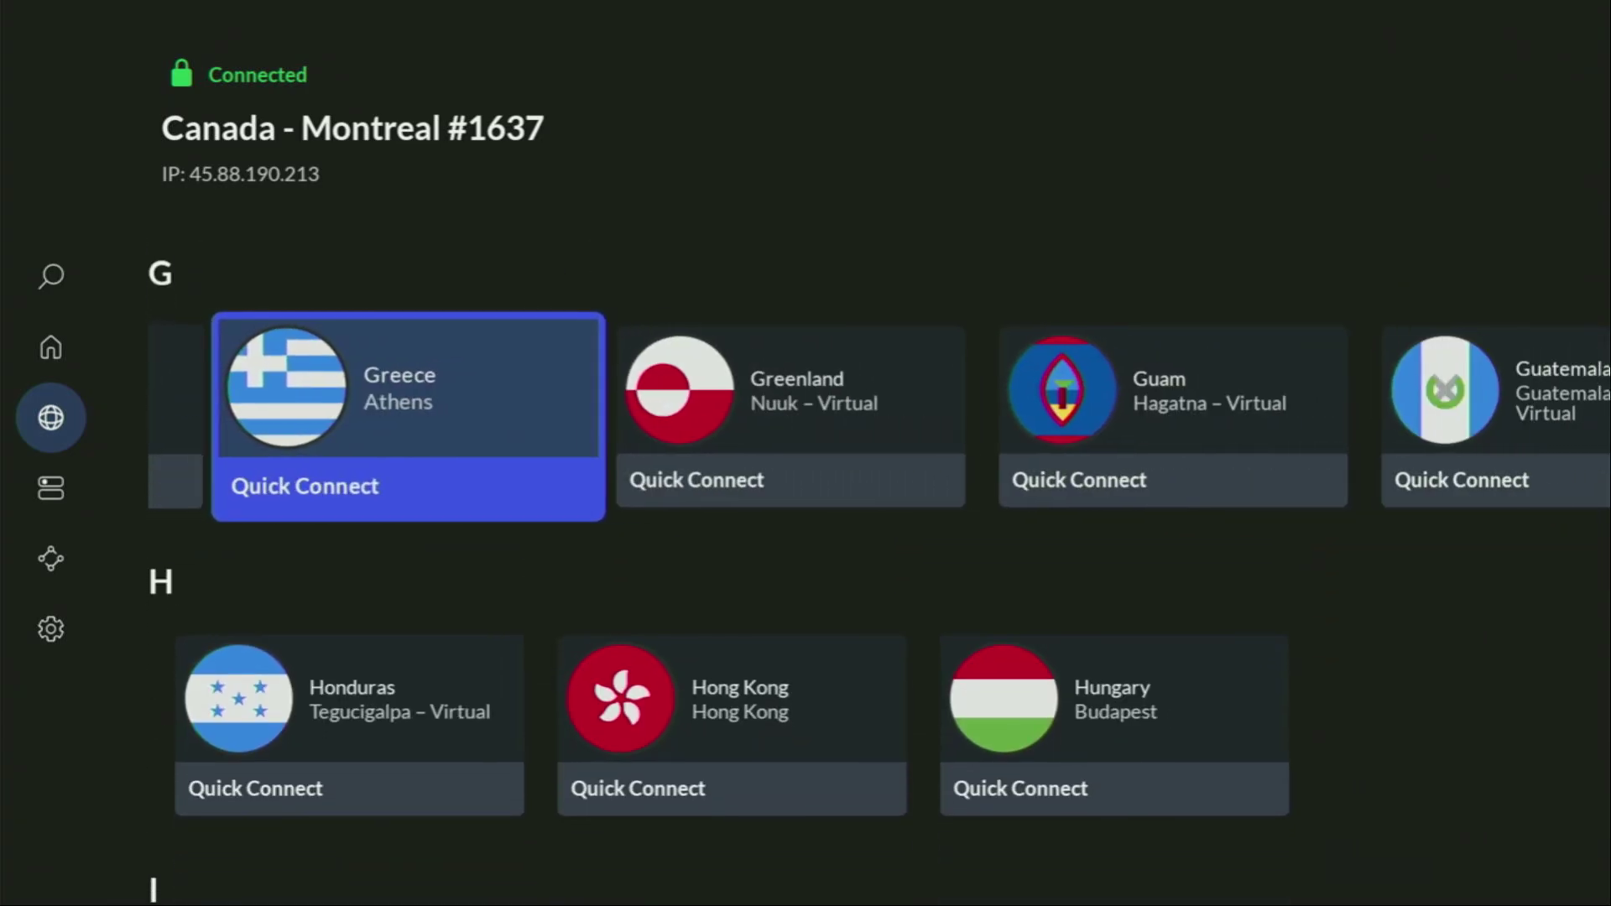
pyautogui.press('Down')
pyautogui.press('Right')
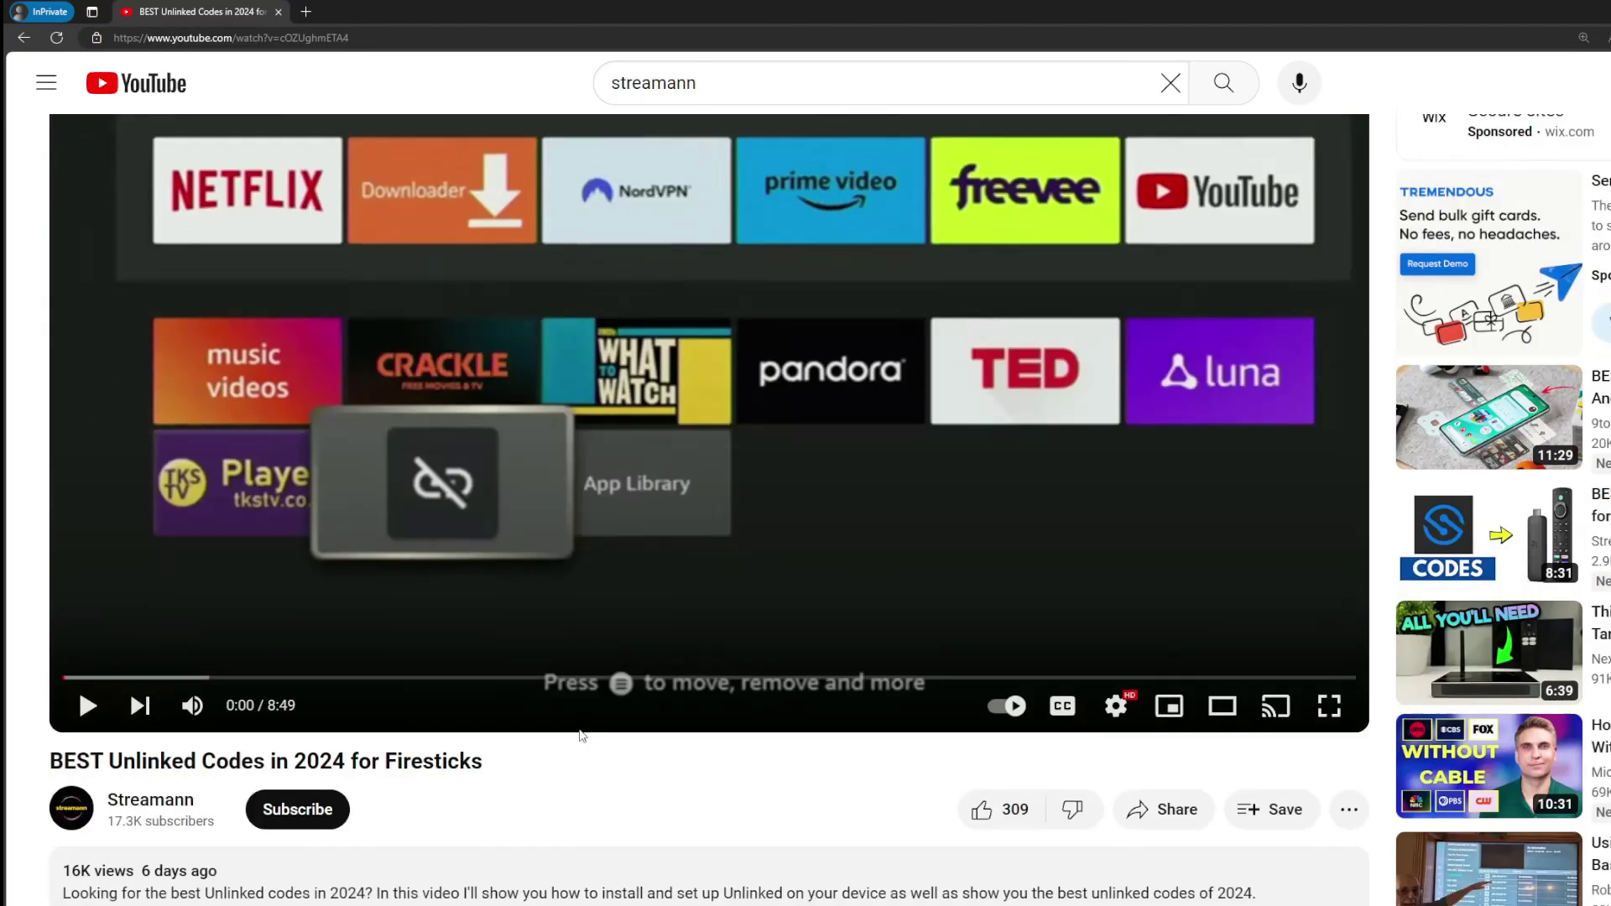
# Step: Switch to YouTube in the browser, find the topvpnoffer.com link in the video's description and pinned comment, and view the NordVPN deal page
pyautogui.scroll(-5, 581, 736)
pyautogui.click(547, 506)
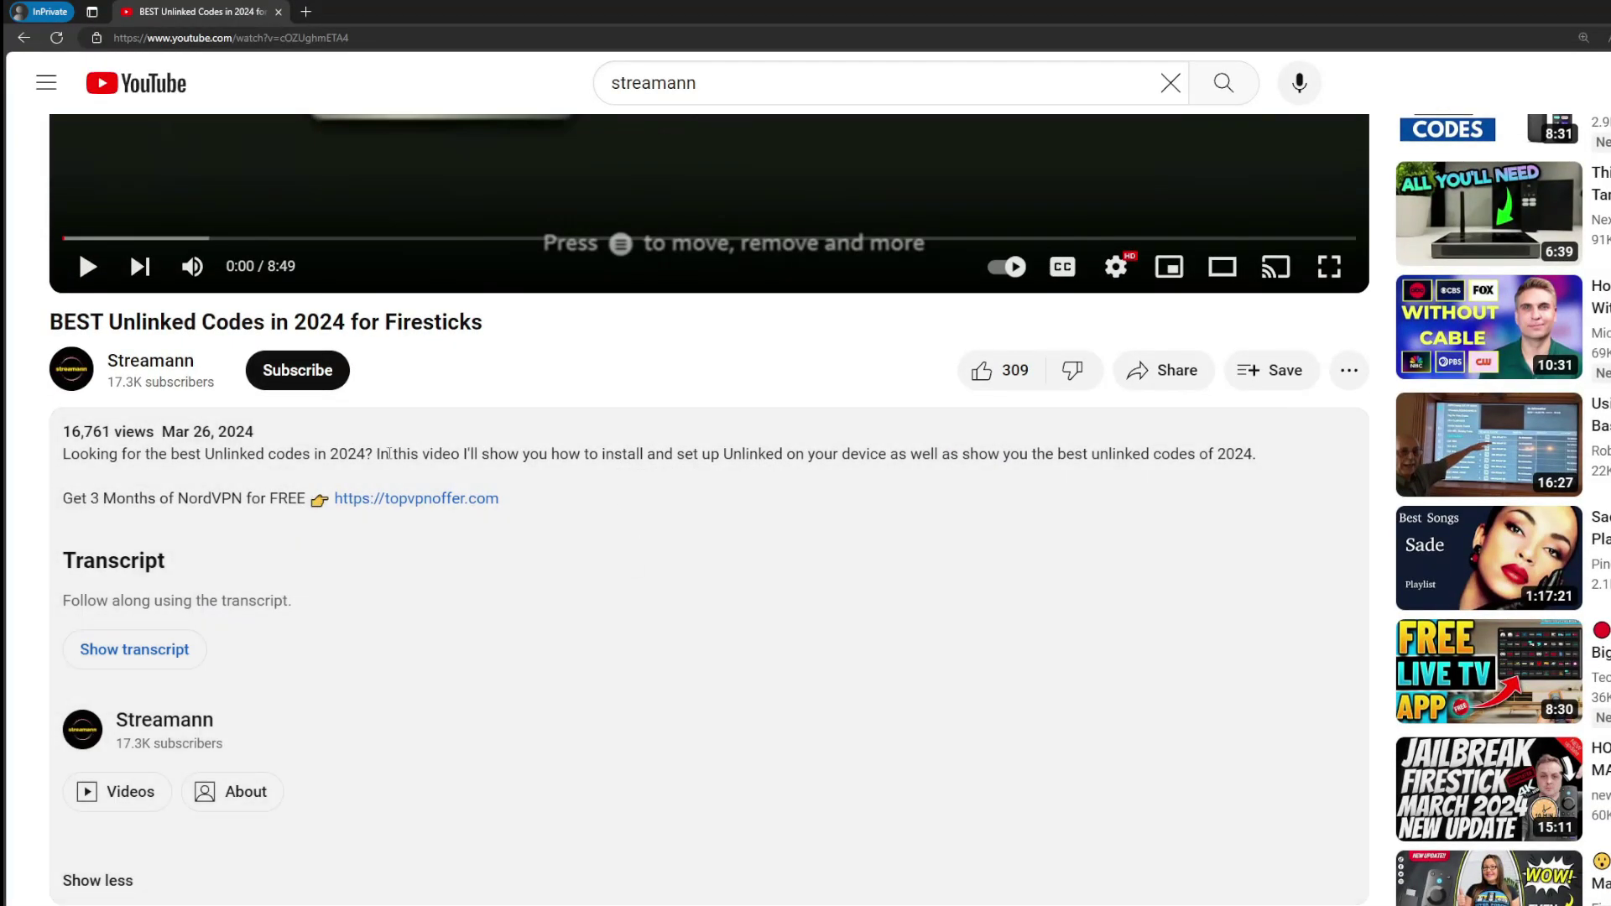
pyautogui.scroll(-6, 472, 518)
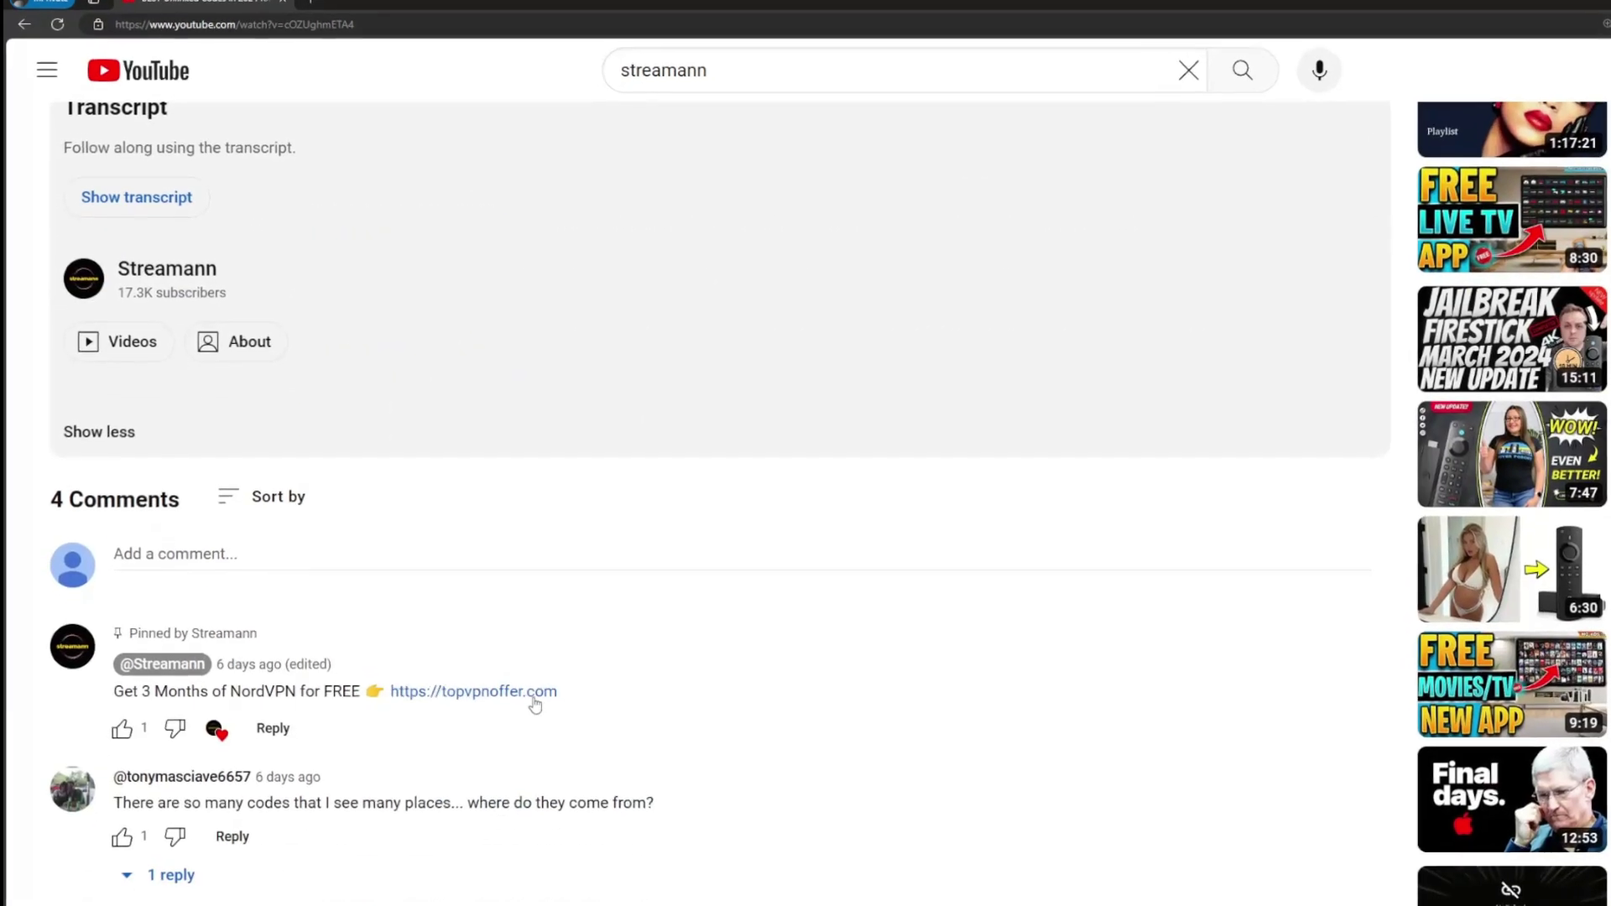
pyautogui.moveTo(546, 684); pyautogui.dragTo(429, 672)
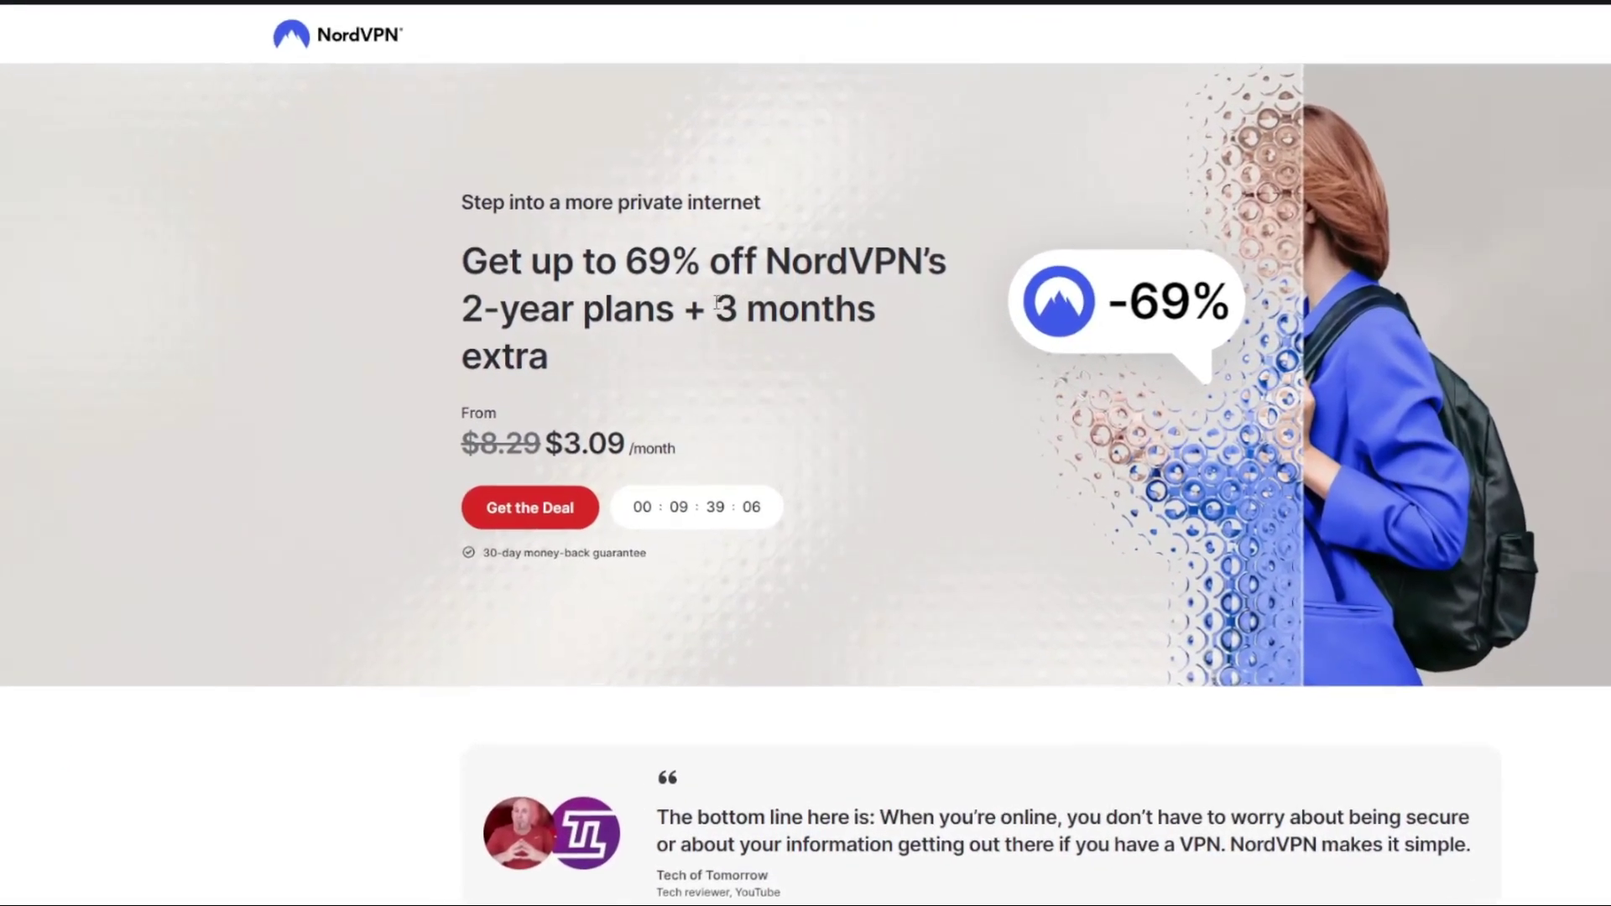
pyautogui.moveTo(722, 317); pyautogui.dragTo(888, 352)
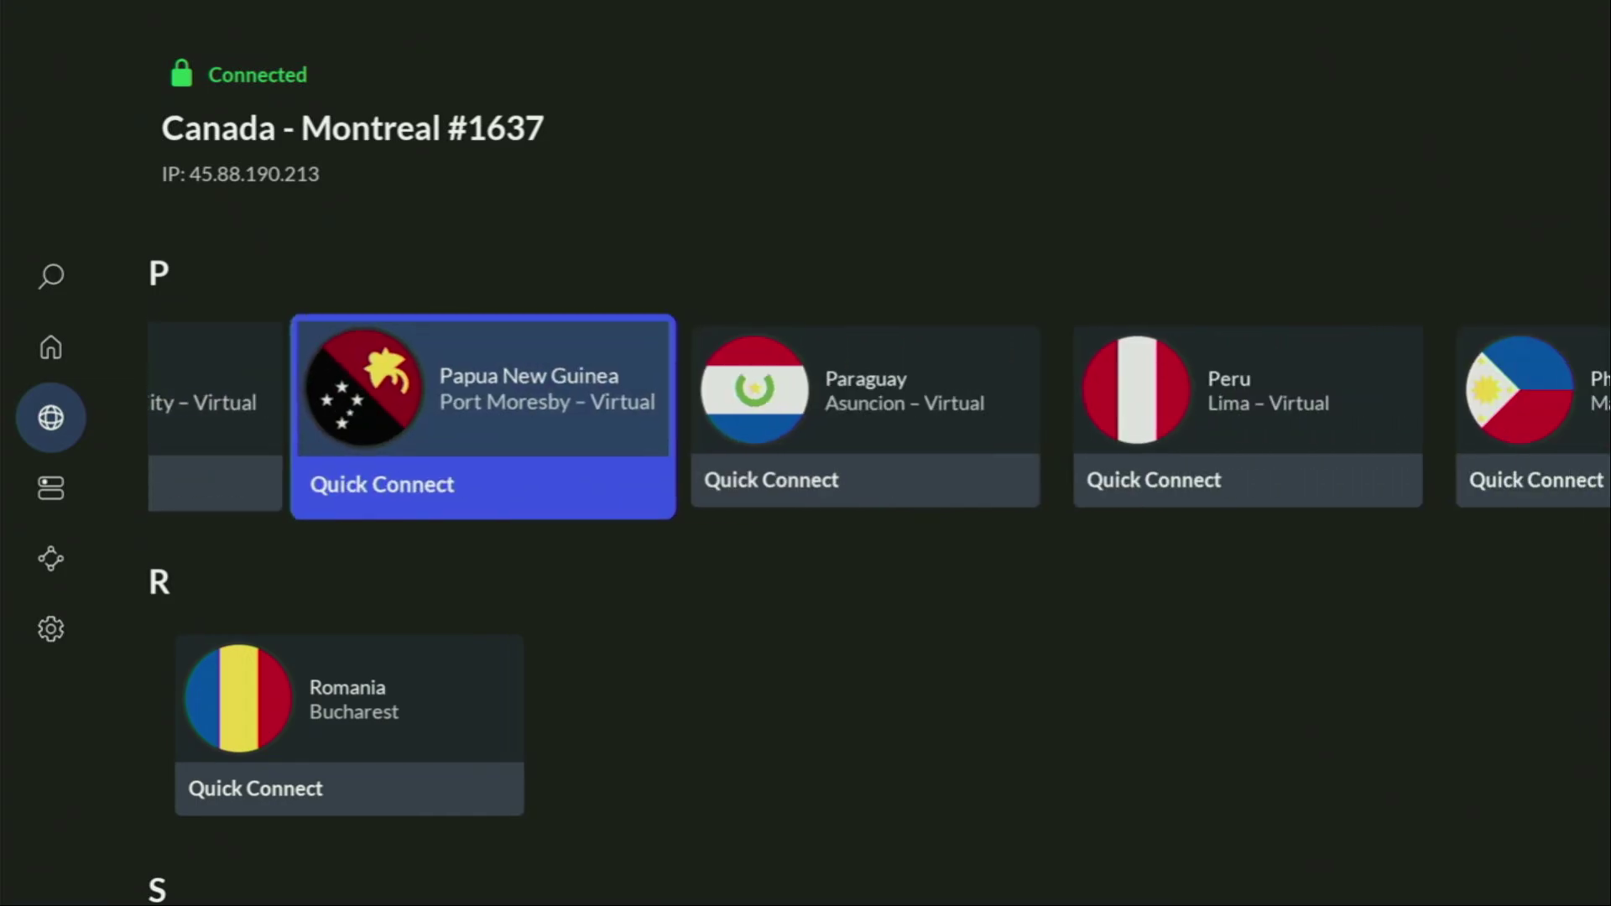
pyautogui.press('Right')
pyautogui.press('Right')
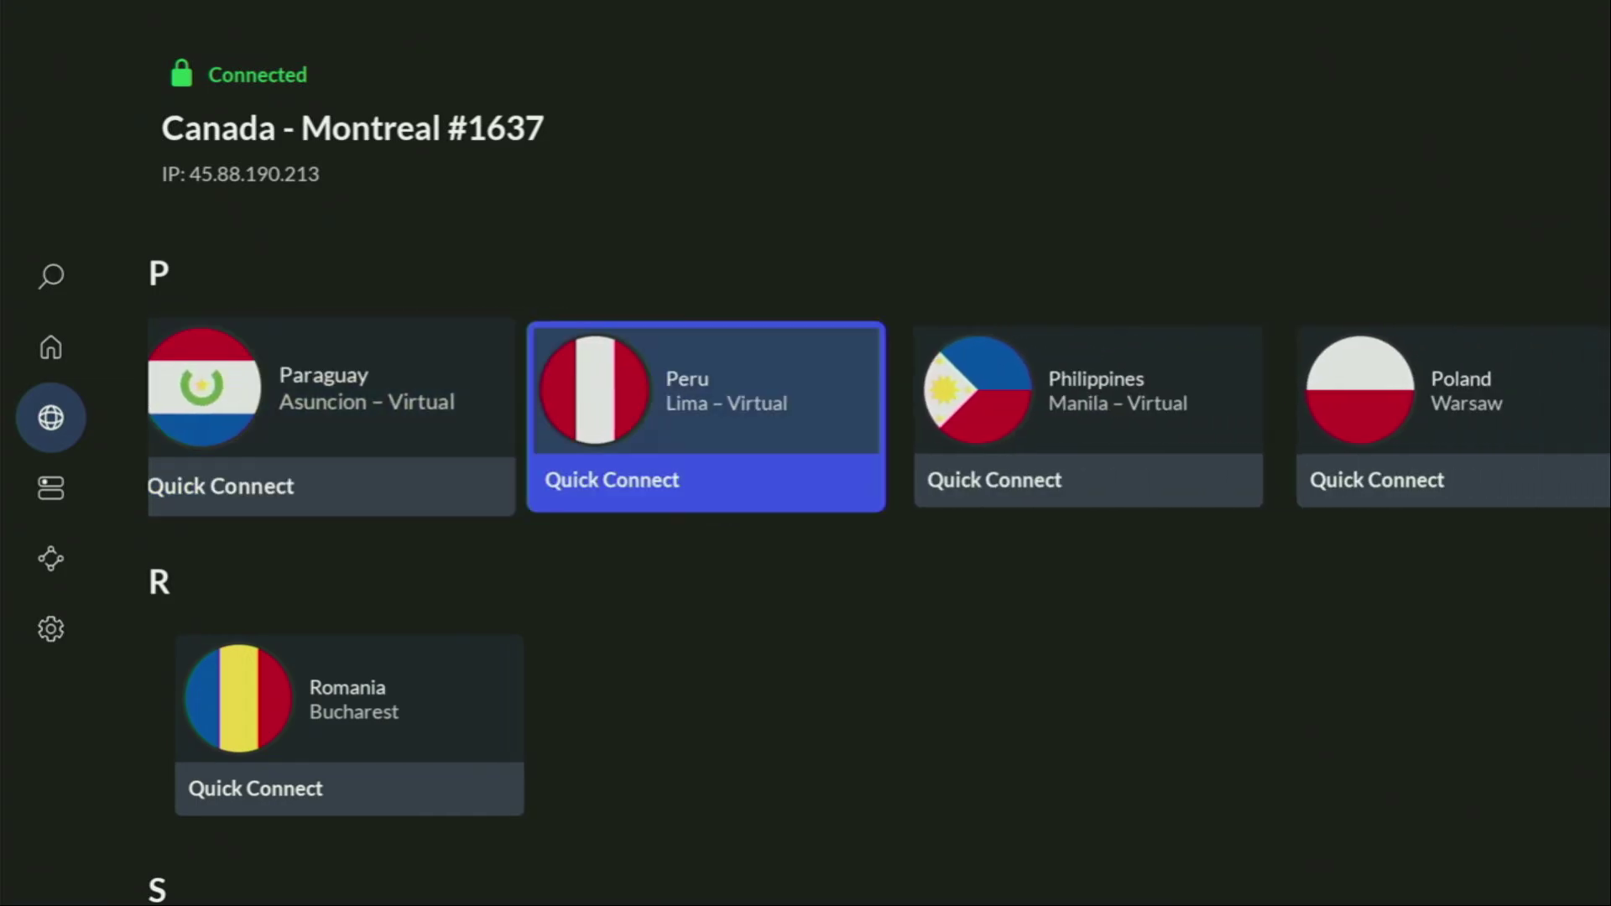
pyautogui.press('Right')
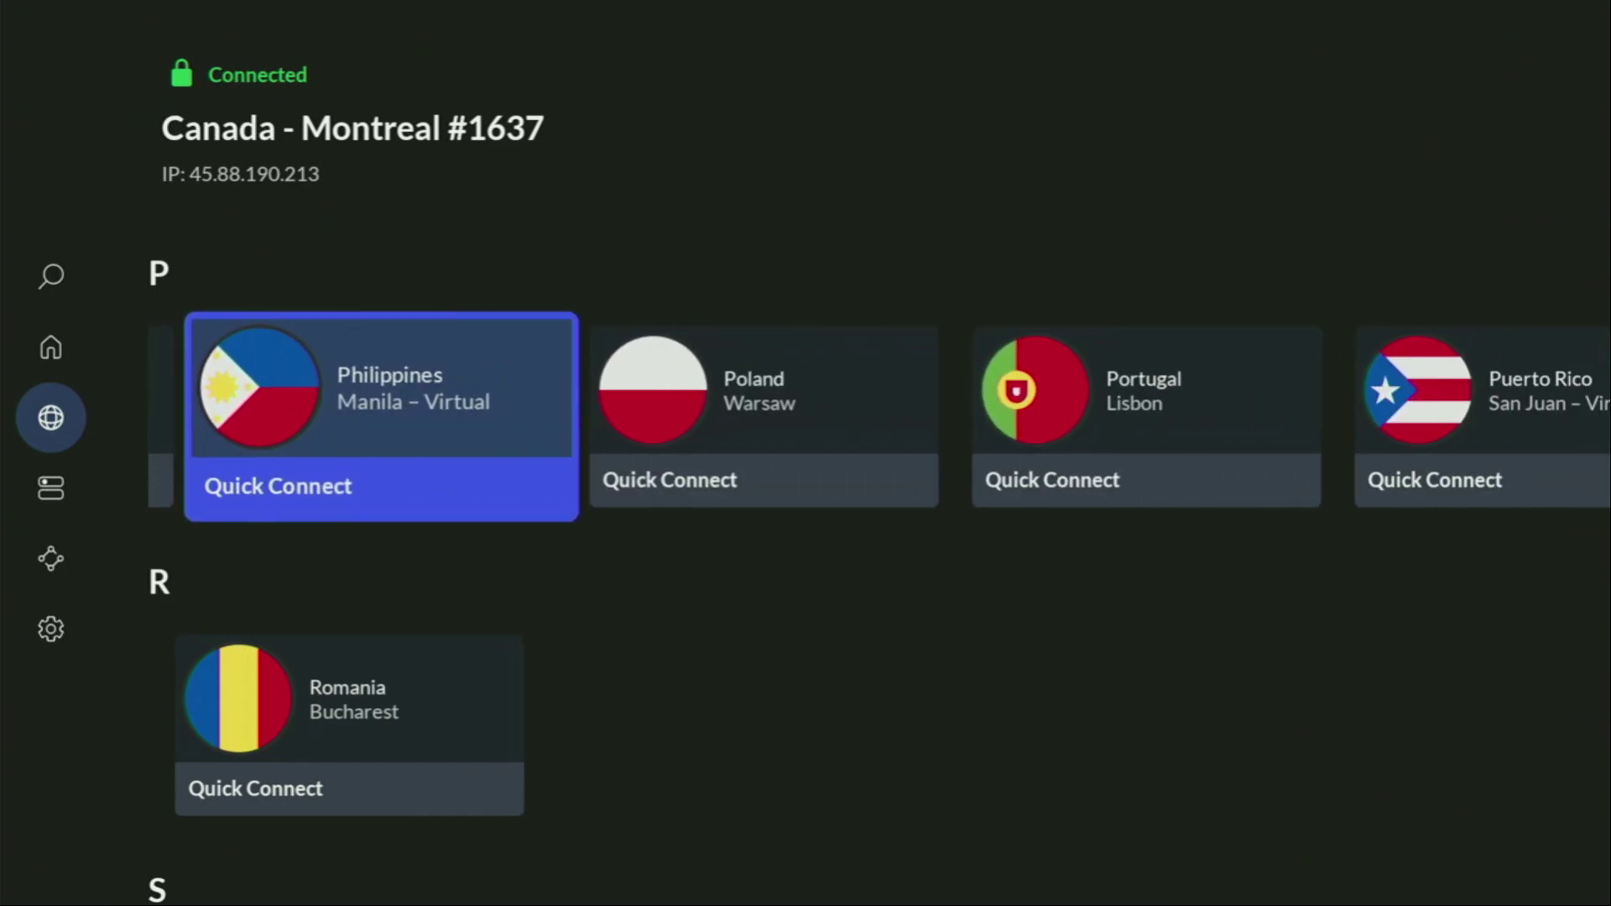
pyautogui.press('Right')
pyautogui.press('Up')
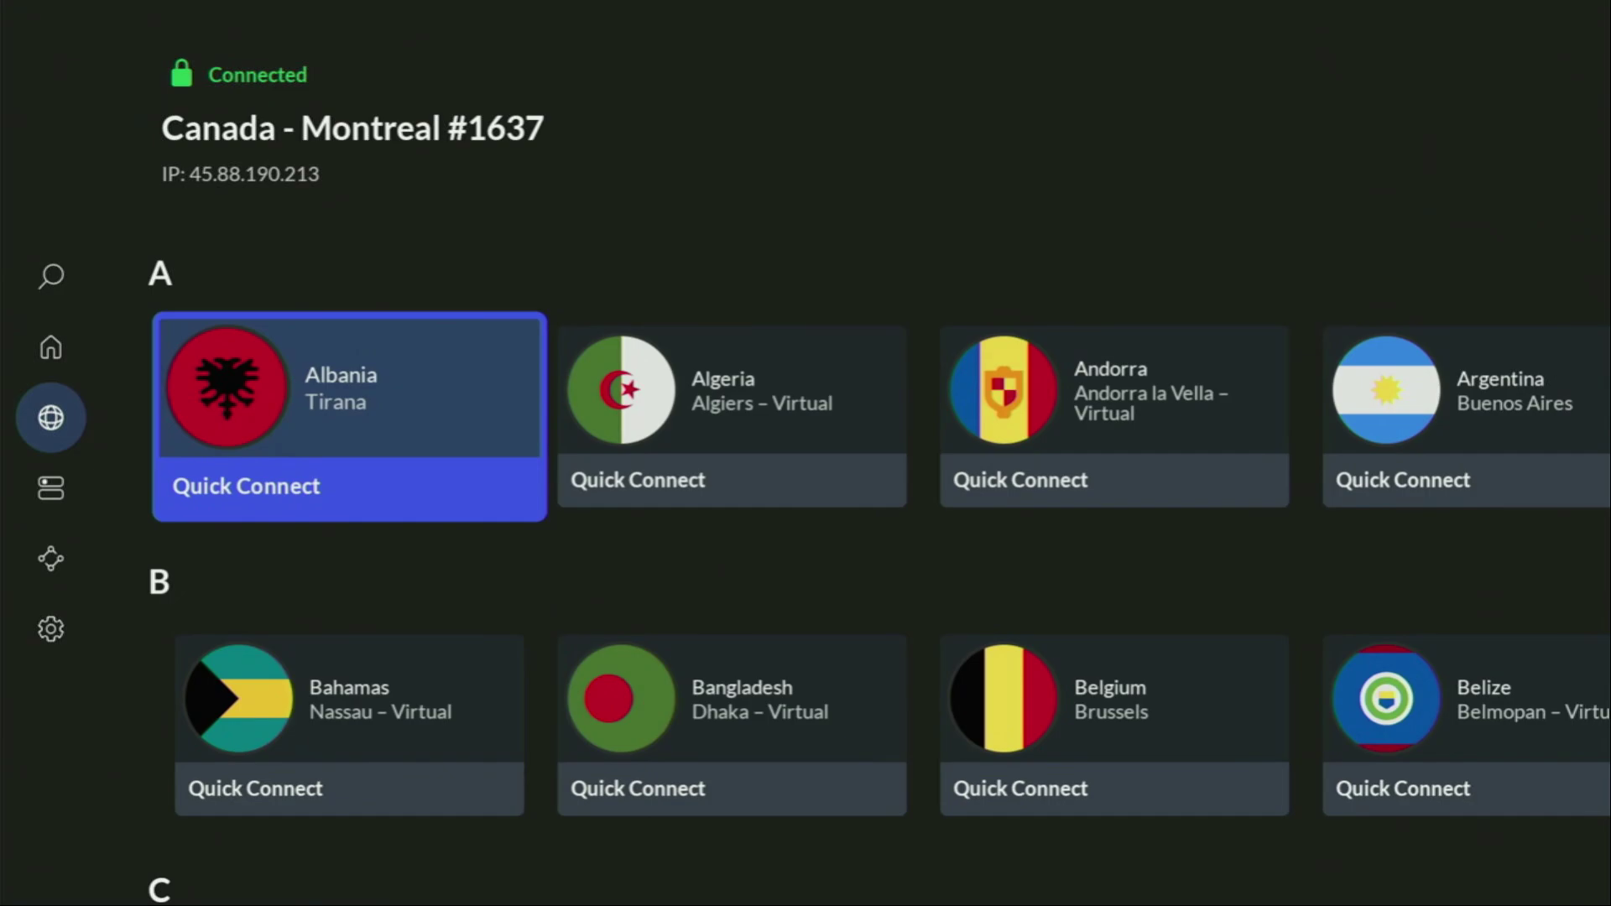
# Step: Return to the Fire TV home screen, open Downloader, and dismiss its welcome guide
pyautogui.press('Home')
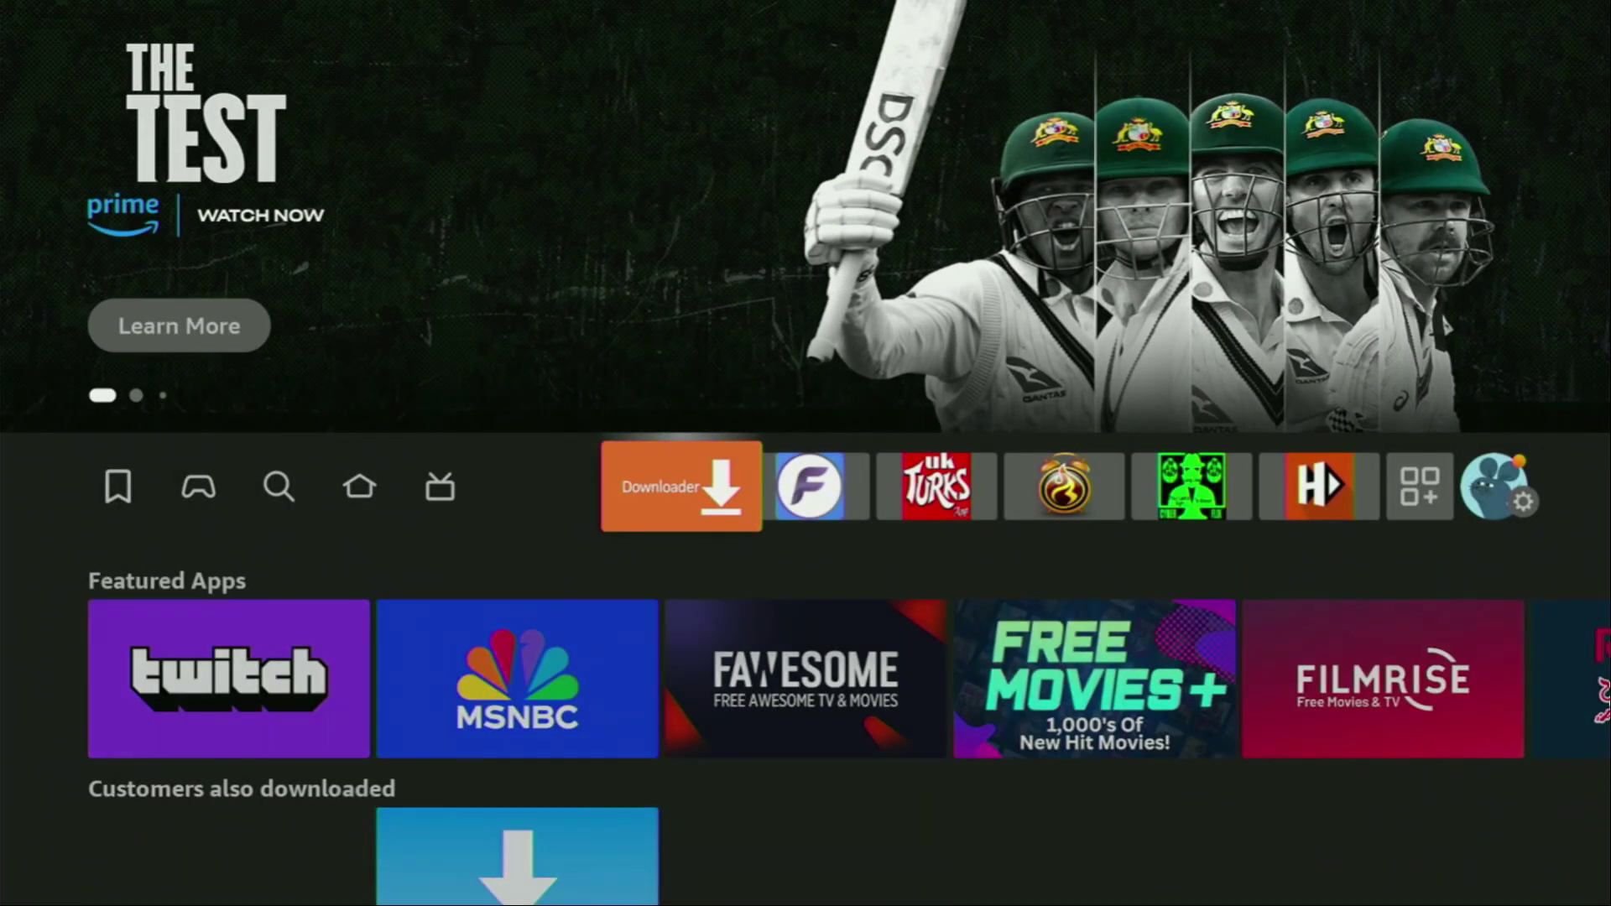
pyautogui.press('Return')
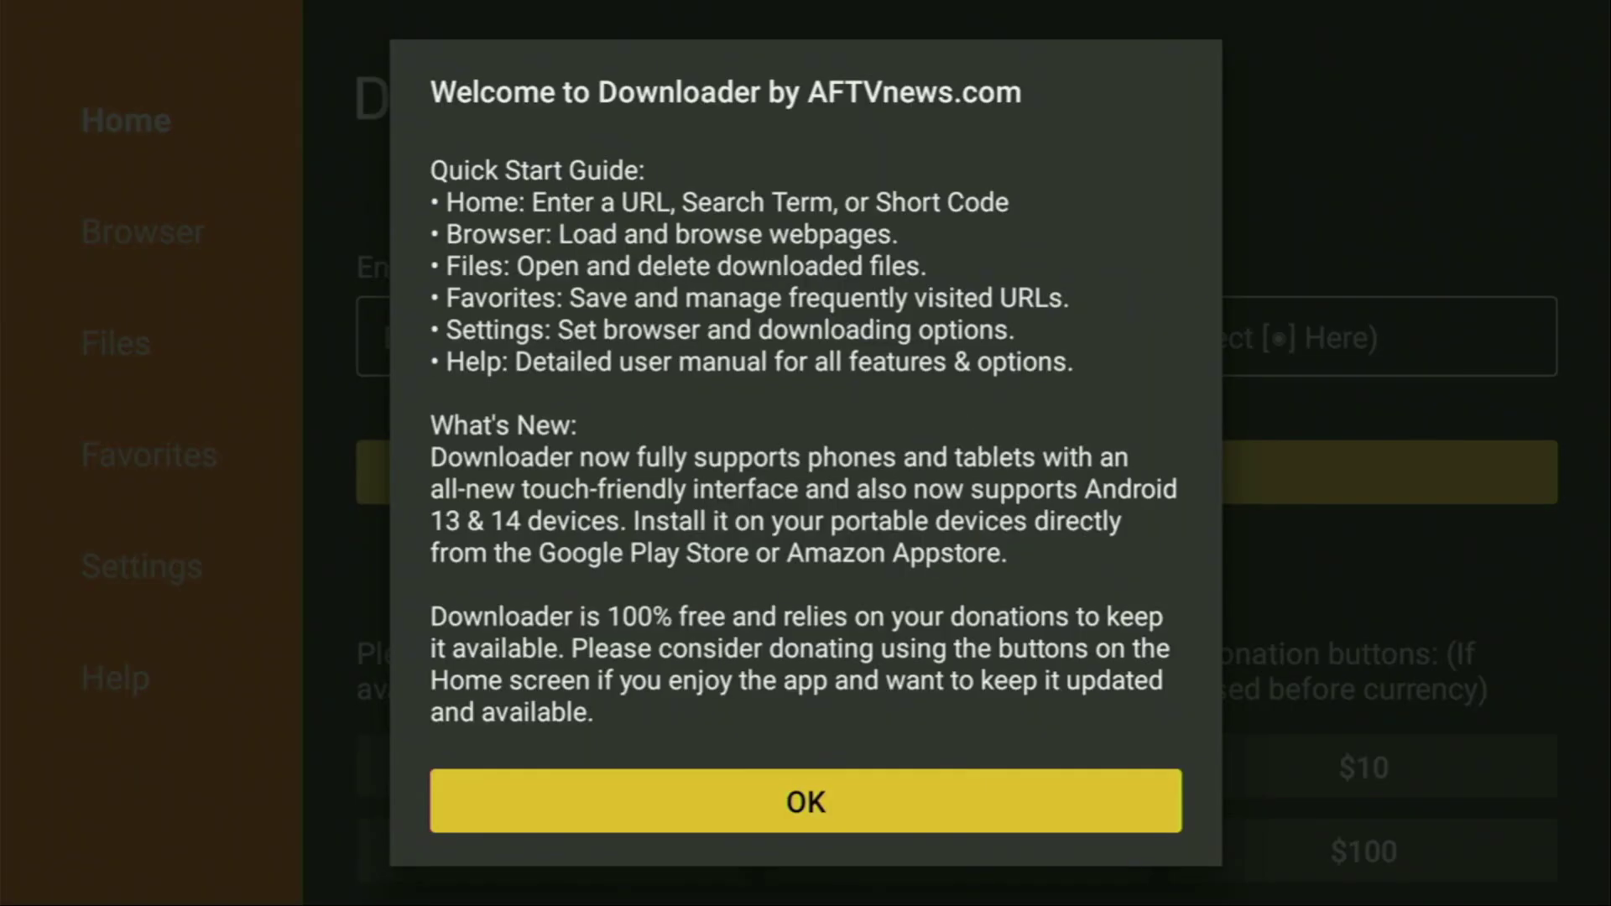
pyautogui.press('Return')
pyautogui.press('Up')
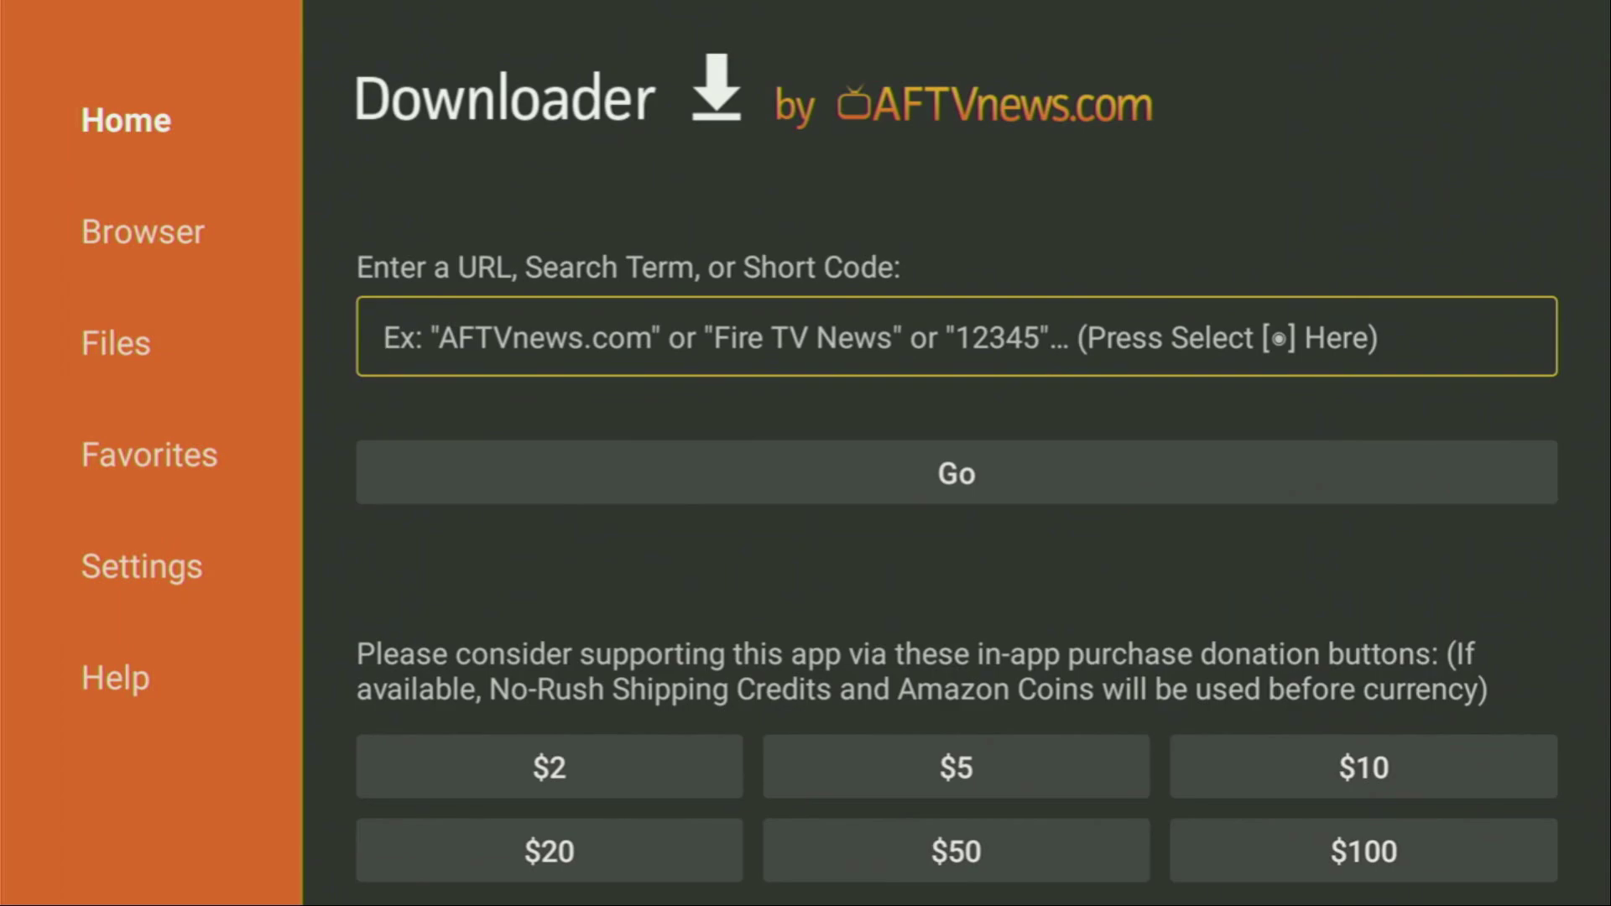
pyautogui.press('Left')
pyautogui.press('Up')
pyautogui.press('Up')
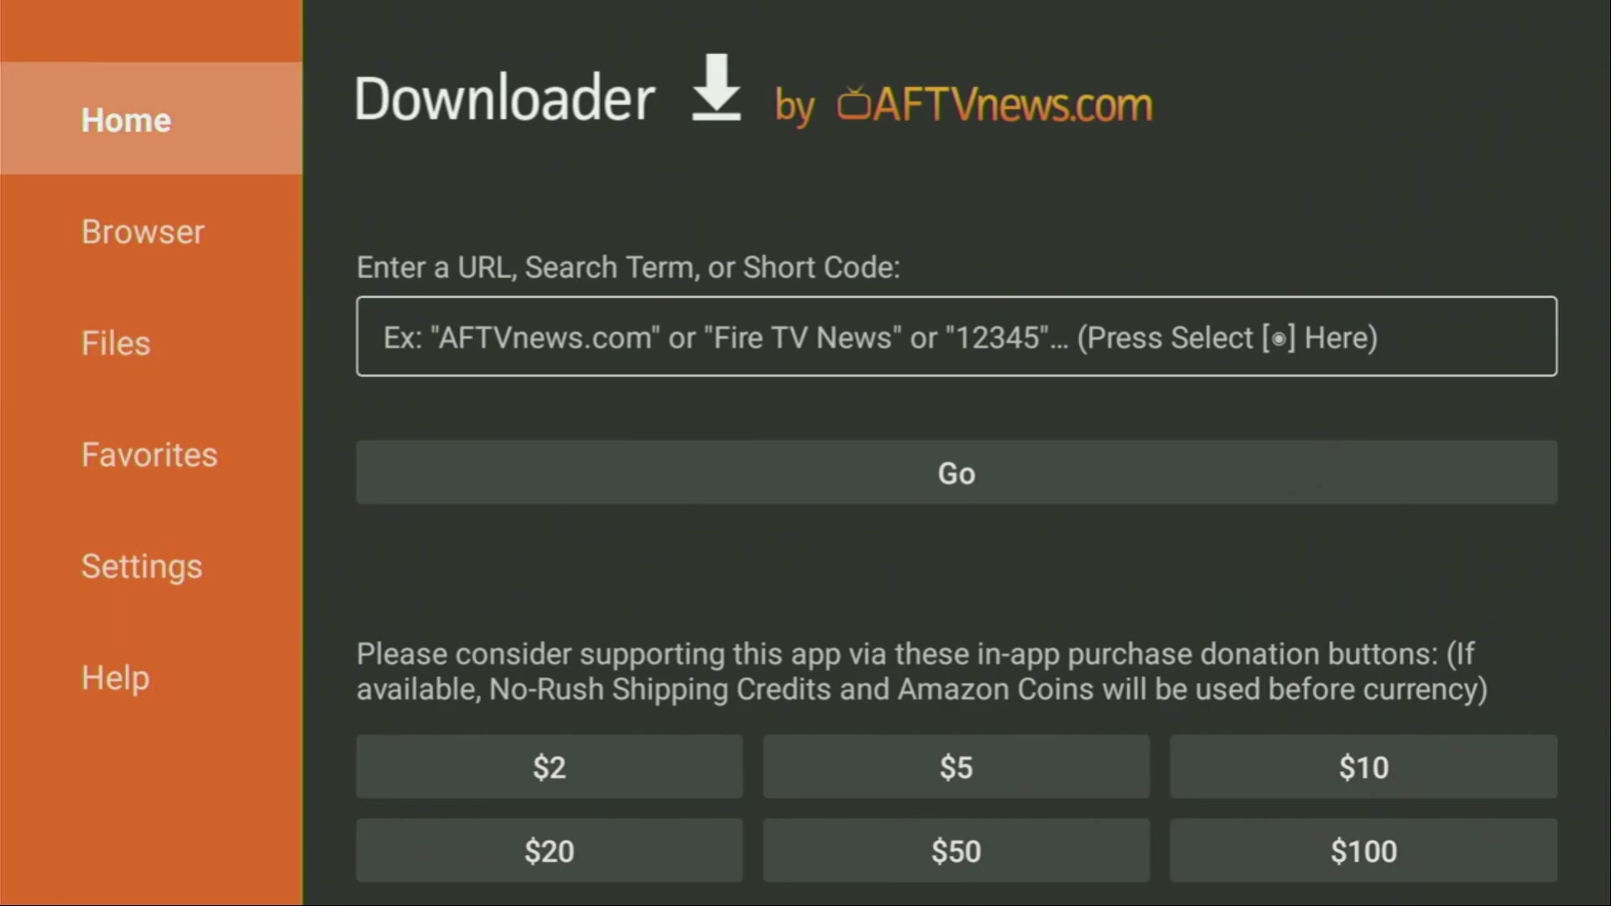
# Step: Search for "aptoide tv" from Downloader's home page and accept the privacy consent on the results page
pyautogui.press('Right')
pyautogui.press('Return')
pyautogui.press('Return')
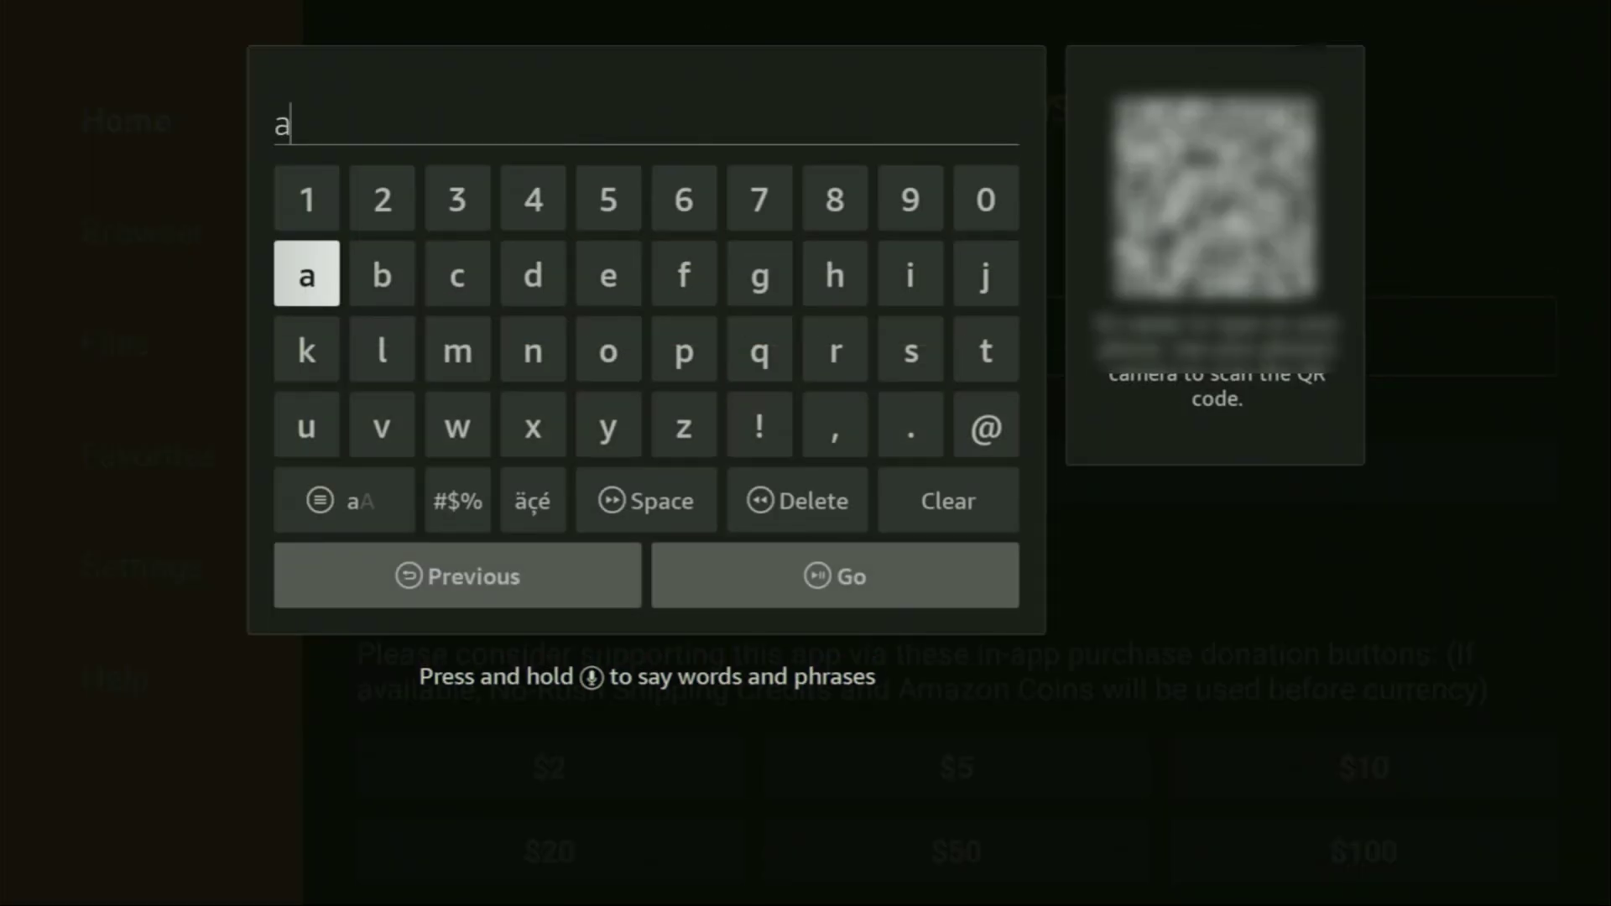
pyautogui.press('Down')
pyautogui.press('Right')
pyautogui.press('Right')
pyautogui.press('Right')
pyautogui.press('Right')
pyautogui.press('Right')
pyautogui.press('Return')
pyautogui.press('Right')
pyautogui.press('Right')
pyautogui.press('Right')
pyautogui.press('Right')
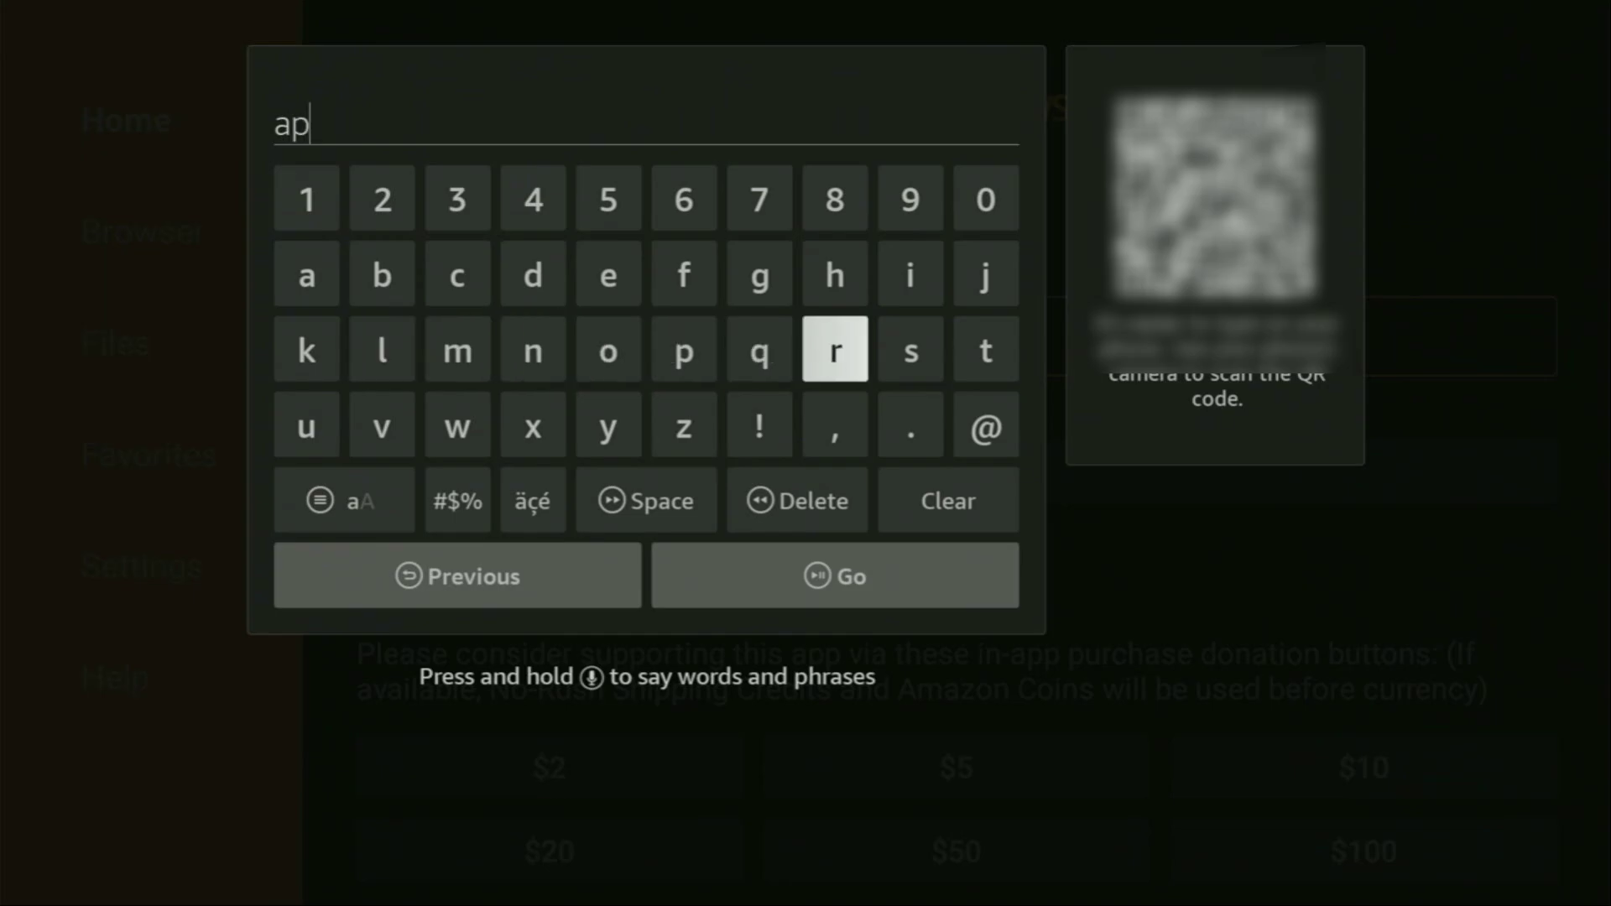
pyautogui.press('Return')
pyautogui.press('Left')
pyautogui.press('Left')
pyautogui.press('Left')
pyautogui.press('Left')
pyautogui.press('Left')
pyautogui.press('Return')
pyautogui.press('Up')
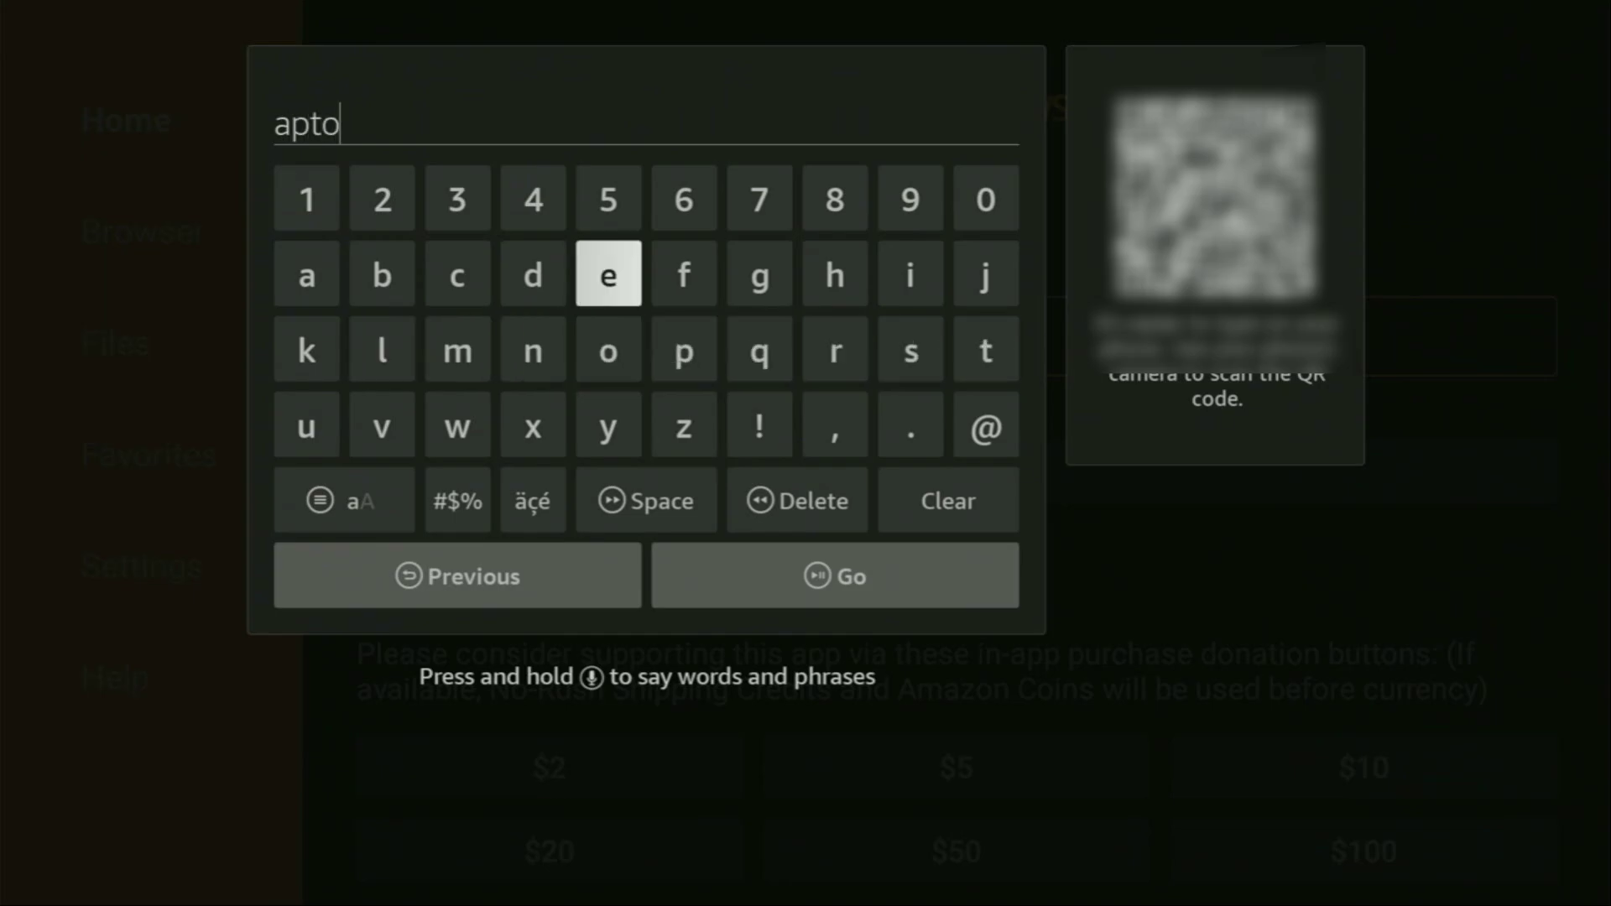
pyautogui.press('Right')
pyautogui.press('Left')
pyautogui.press('Left')
pyautogui.press('Right')
pyautogui.press('Right')
pyautogui.press('Right')
pyautogui.press('Right')
pyautogui.press('Right')
pyautogui.press('Return')
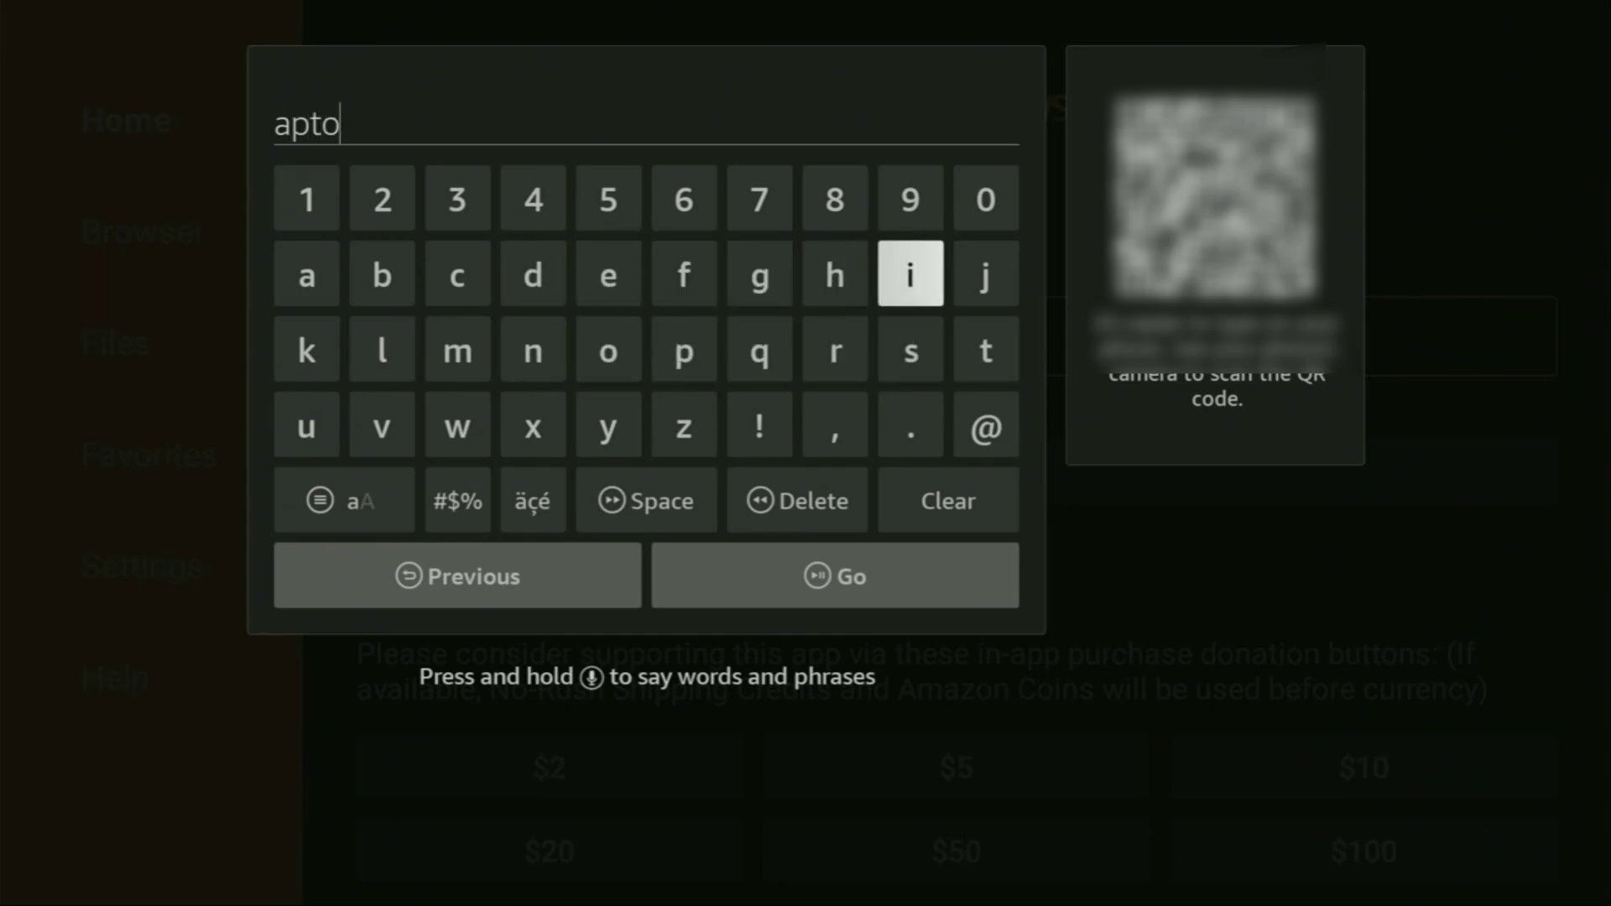
pyautogui.press('Left')
pyautogui.press('Left')
pyautogui.press('Left')
pyautogui.press('Left')
pyautogui.press('Left')
pyautogui.press('Return')
pyautogui.press('Right')
pyautogui.press('Return')
pyautogui.press('Down')
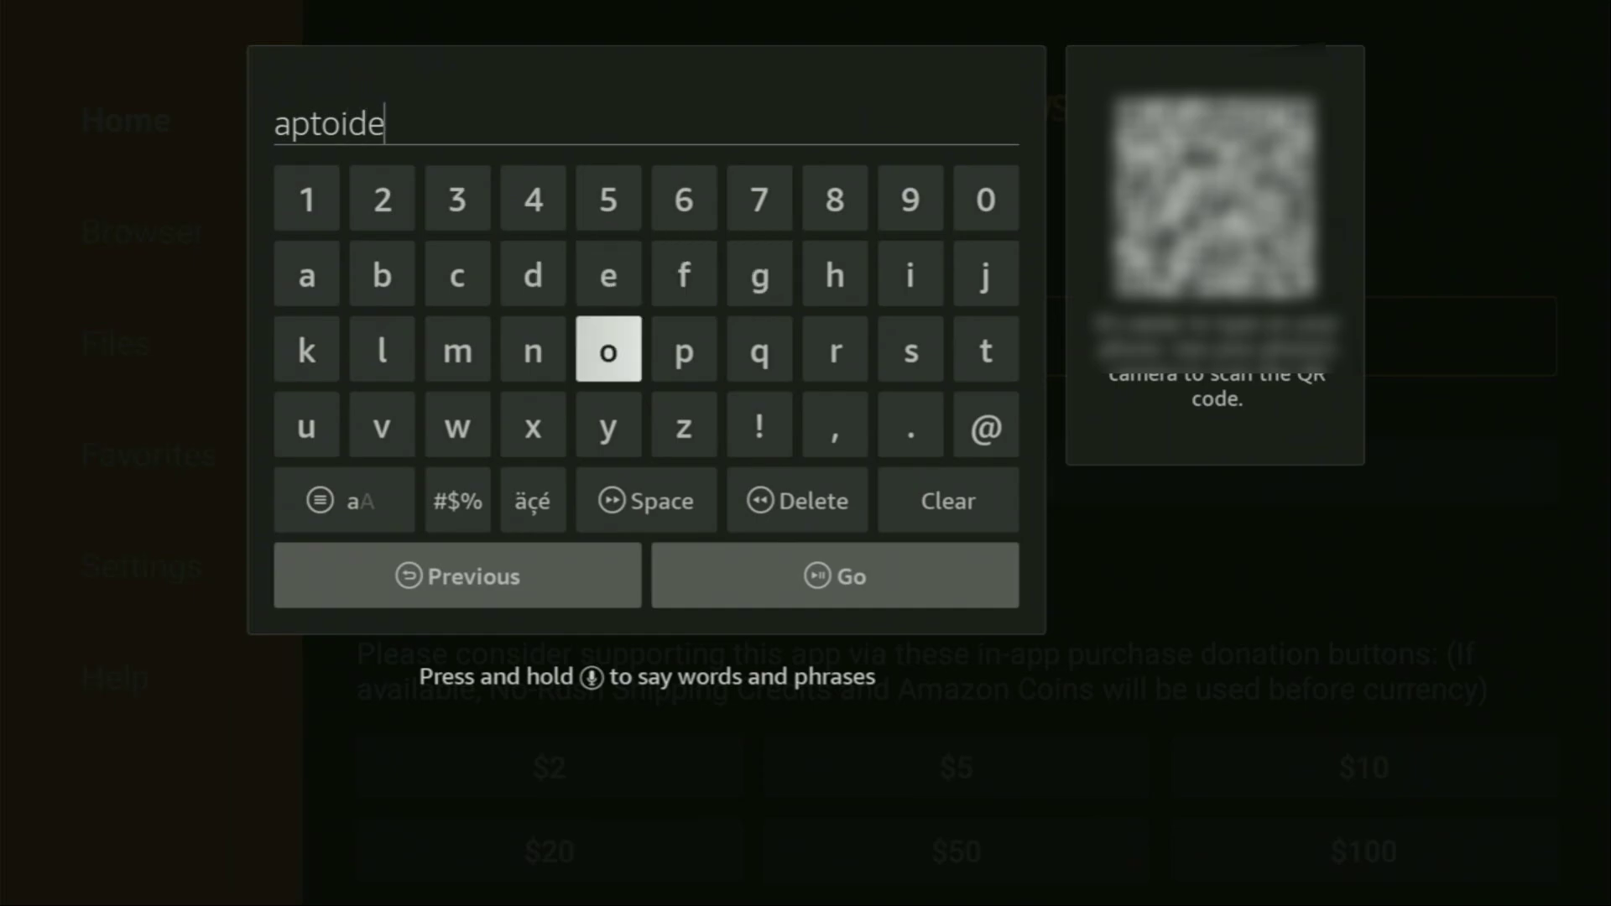
pyautogui.press('Down')
pyautogui.press('Down')
pyautogui.press('Up')
pyautogui.press('Right')
pyautogui.press('Right')
pyautogui.press('Right')
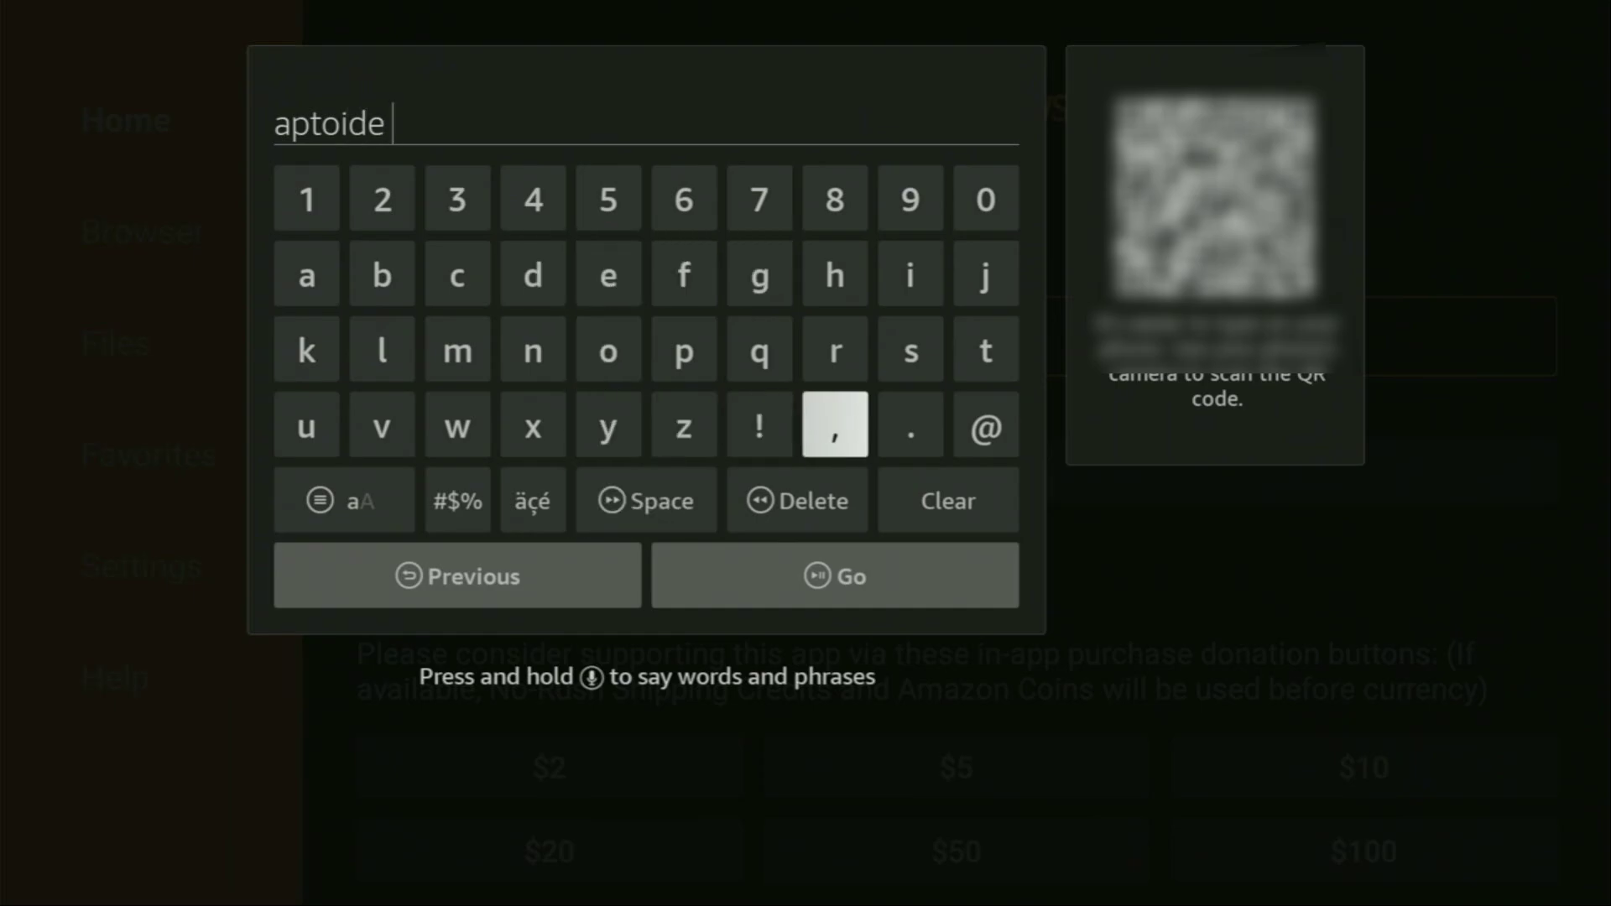
pyautogui.press('Up')
pyautogui.press('Right')
pyautogui.press('Right')
pyautogui.press('Return')
pyautogui.press('Down')
pyautogui.press('Right')
pyautogui.press('Right')
pyautogui.press('Return')
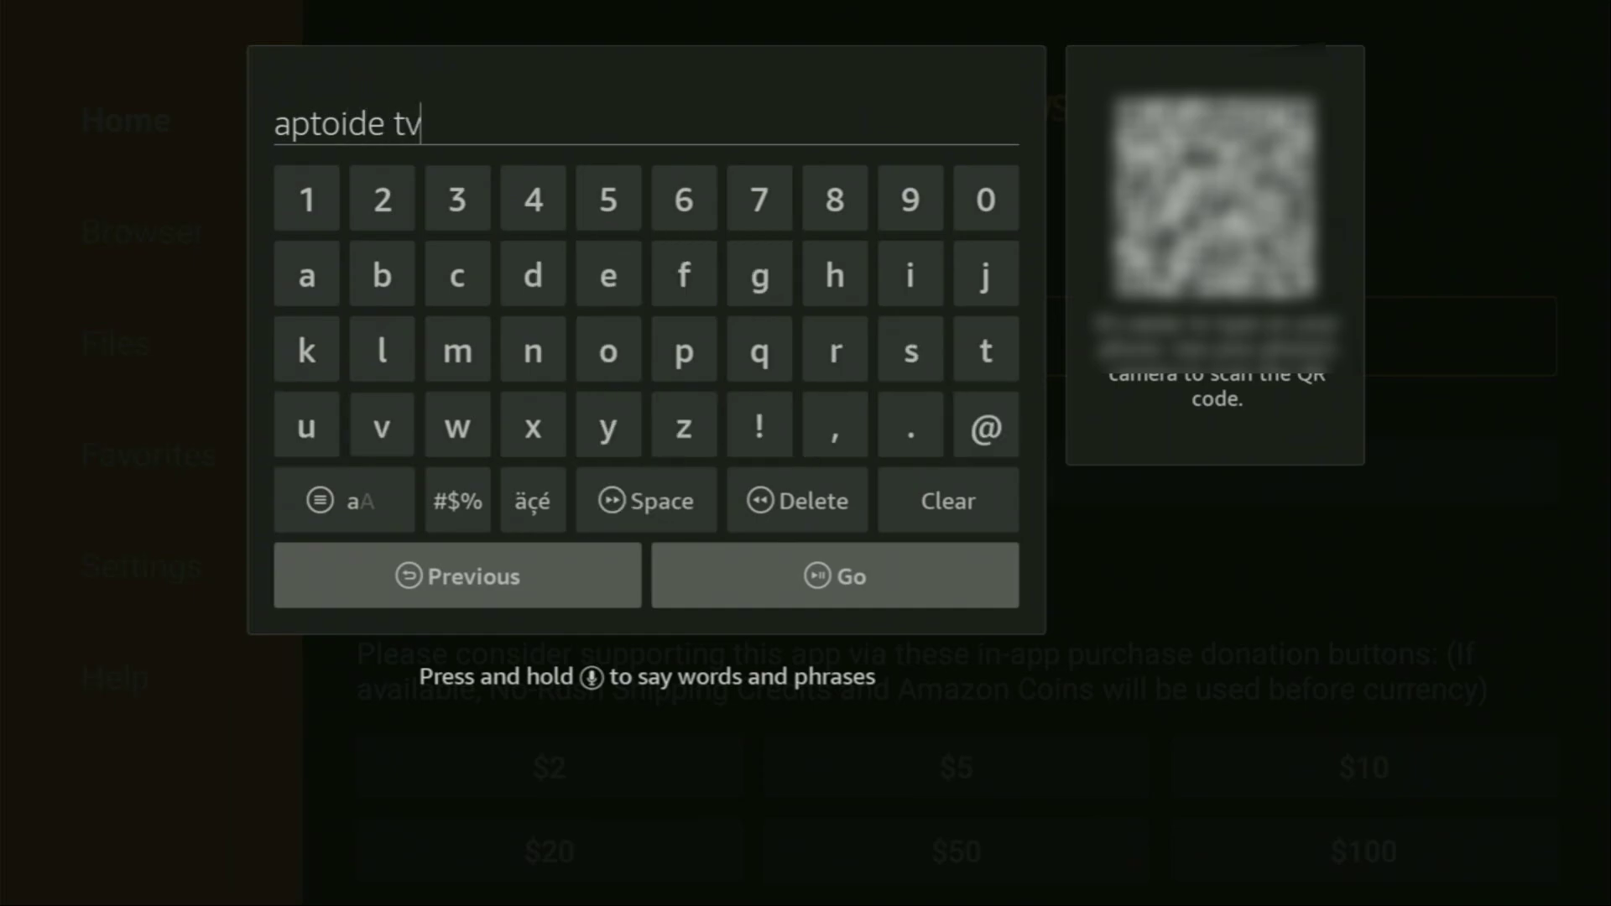
pyautogui.press('Down')
pyautogui.press('Down')
pyautogui.press('Right')
pyautogui.press('Return')
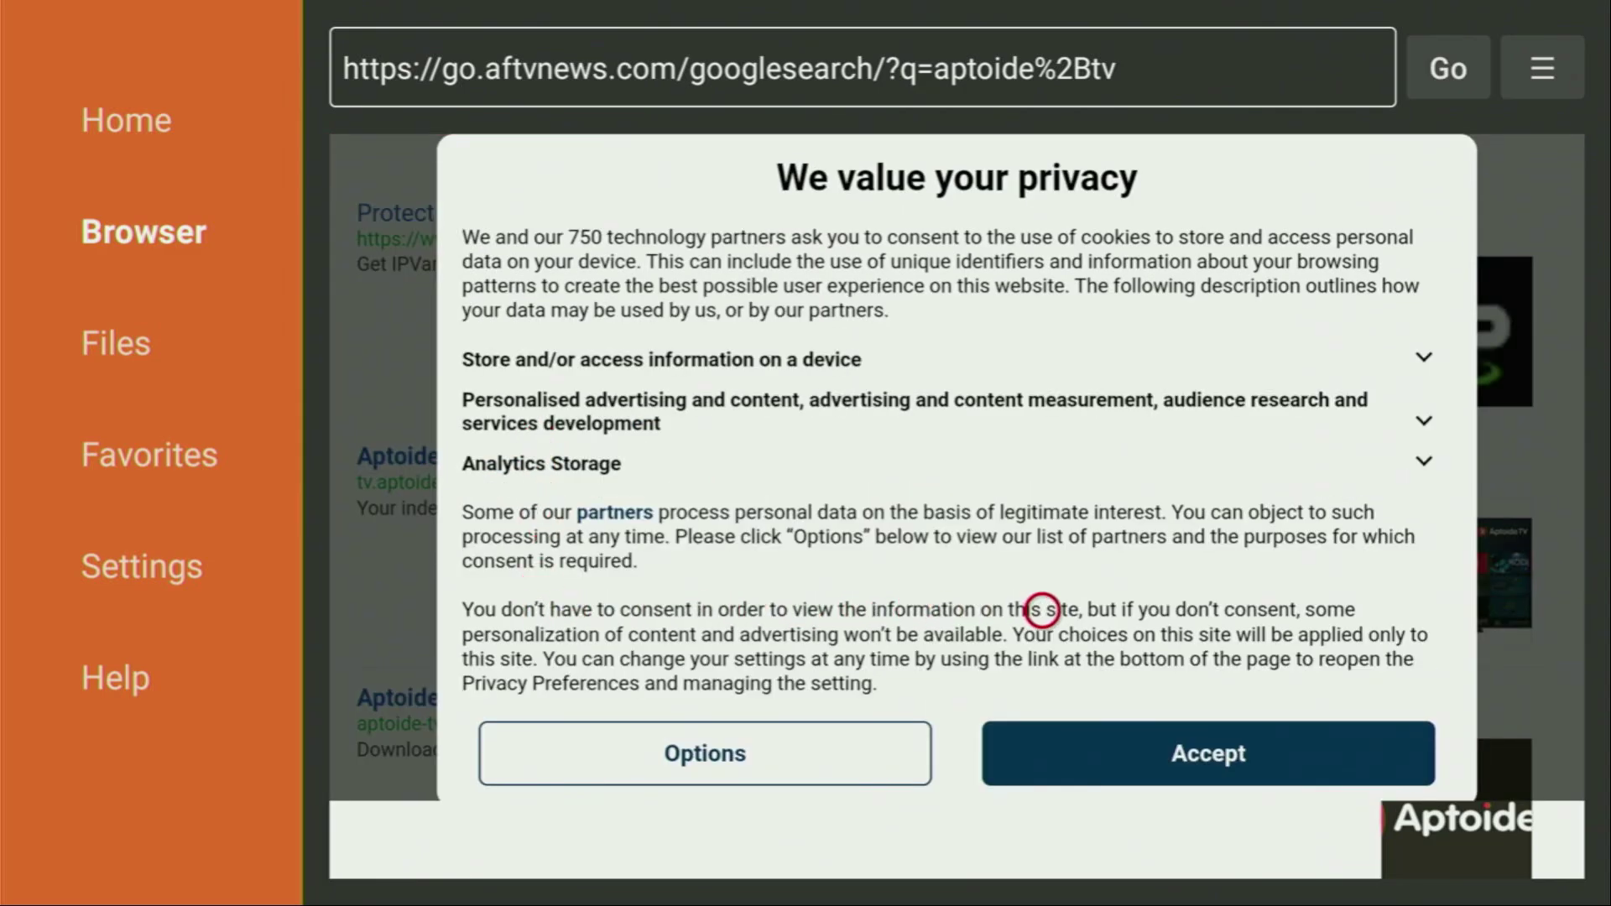
pyautogui.click(1042, 727)
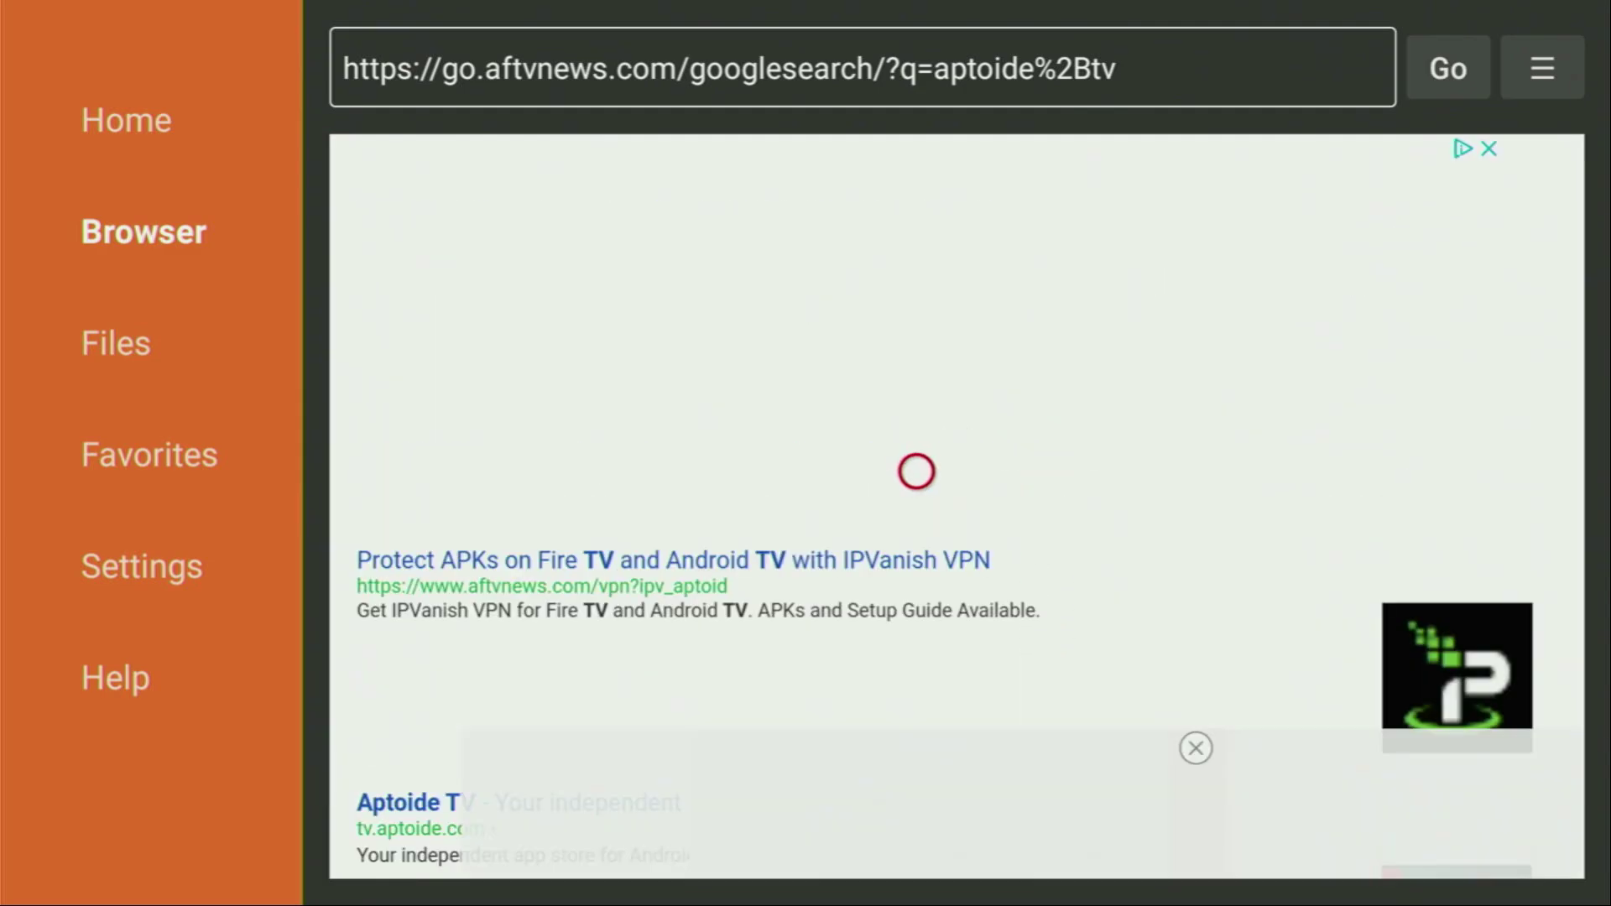
# Step: Open the tv.aptoide.com search result and download Aptoide TV from that page
pyautogui.scroll(-2, 917, 798)
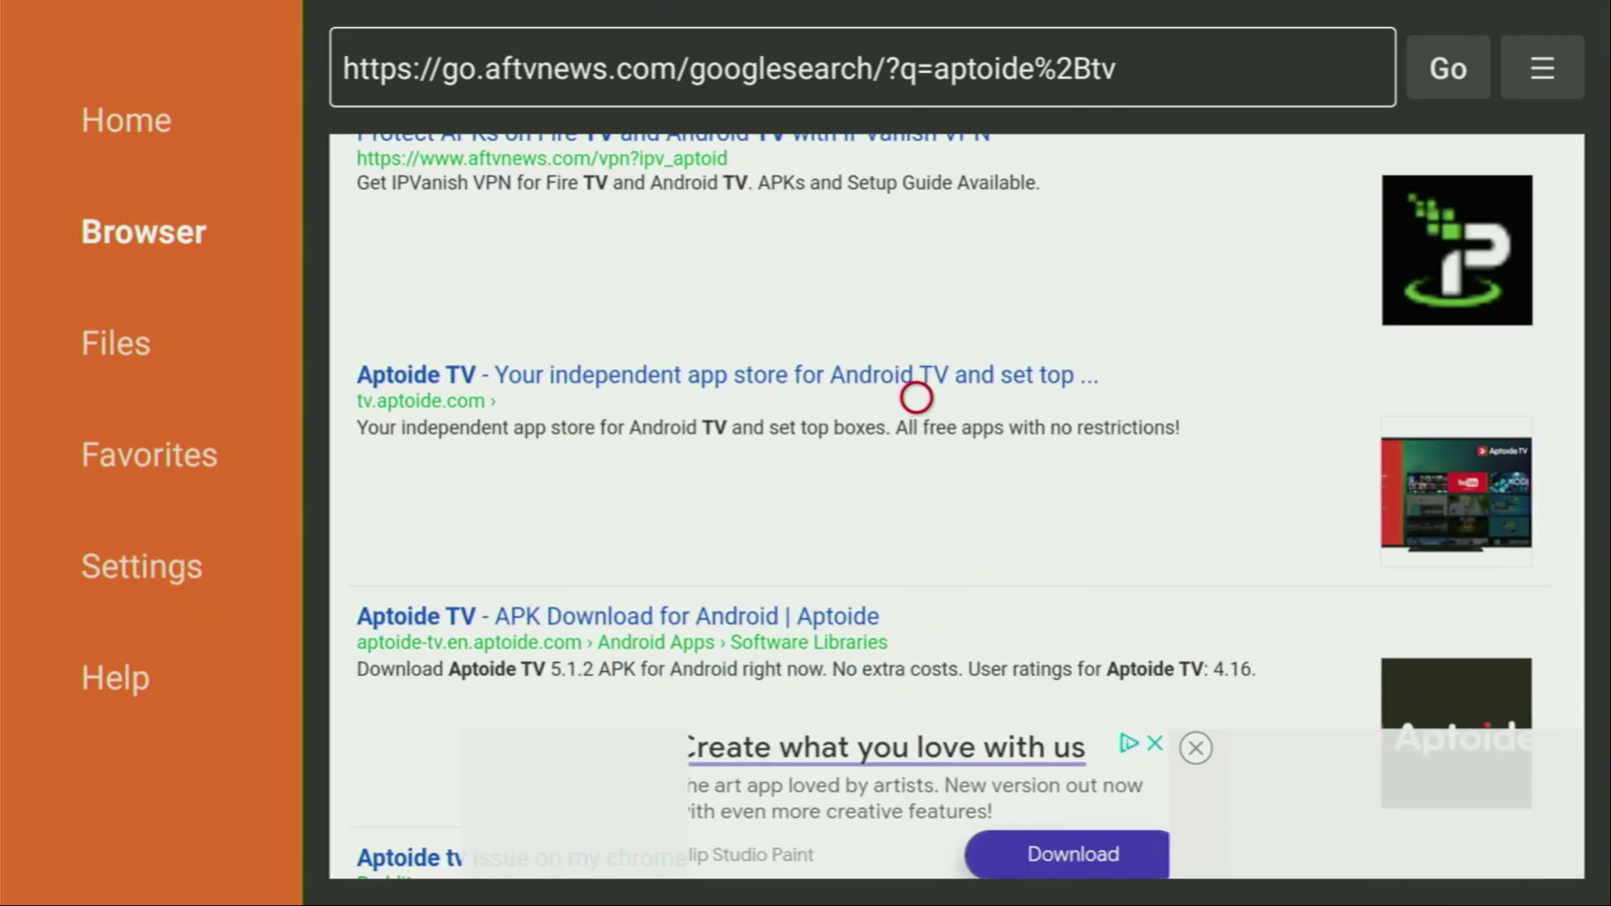
pyautogui.click(916, 398)
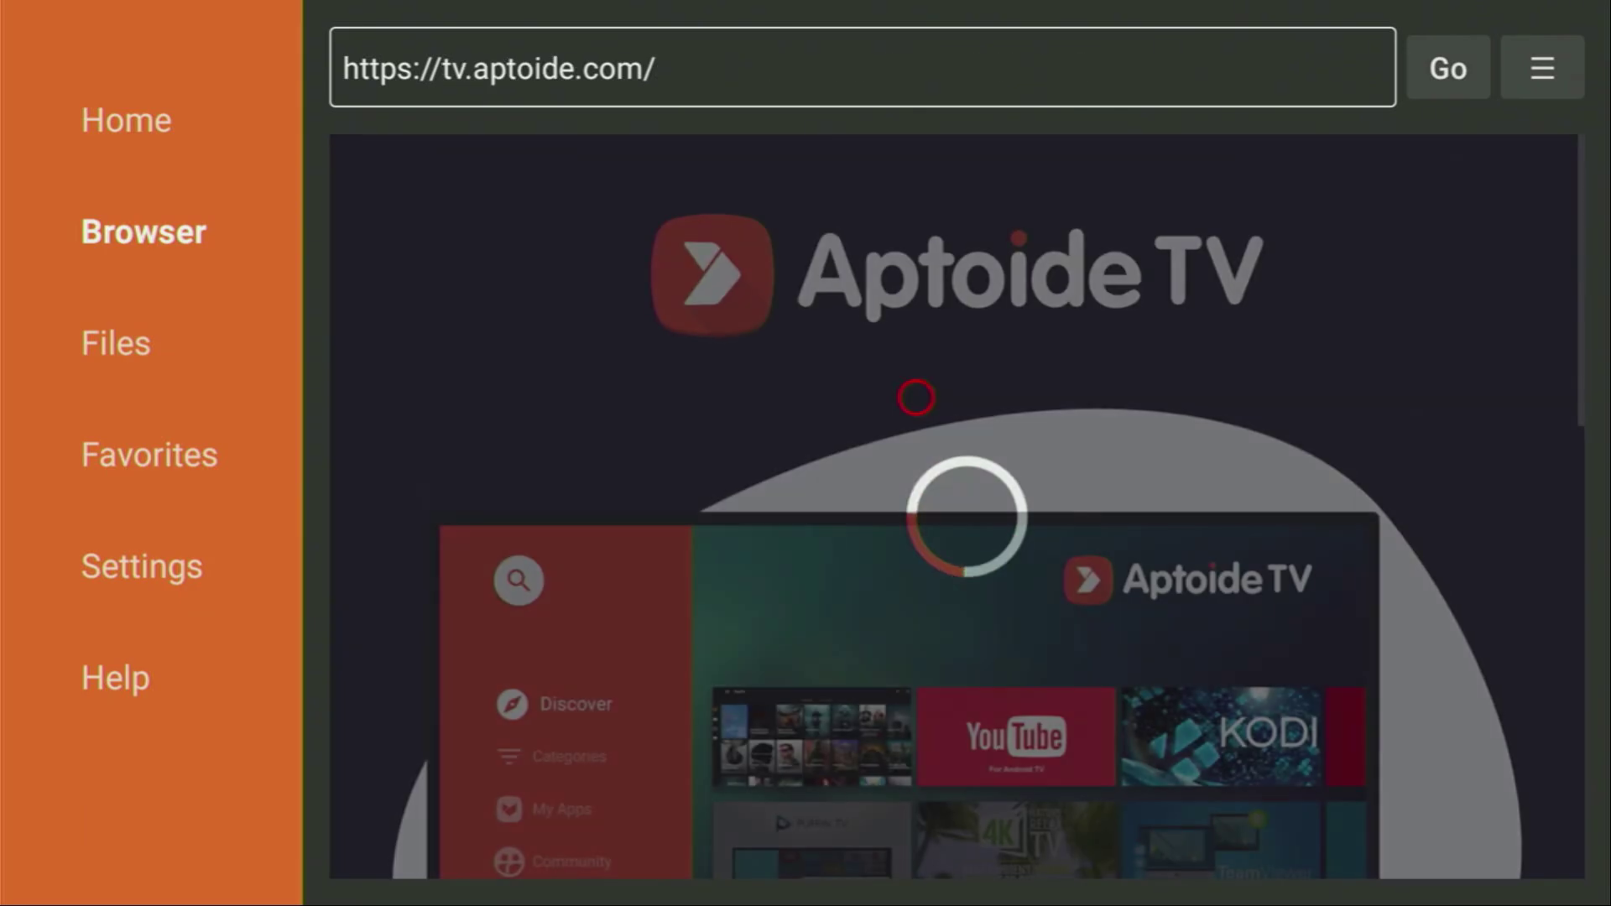
pyautogui.scroll(-10, 916, 788)
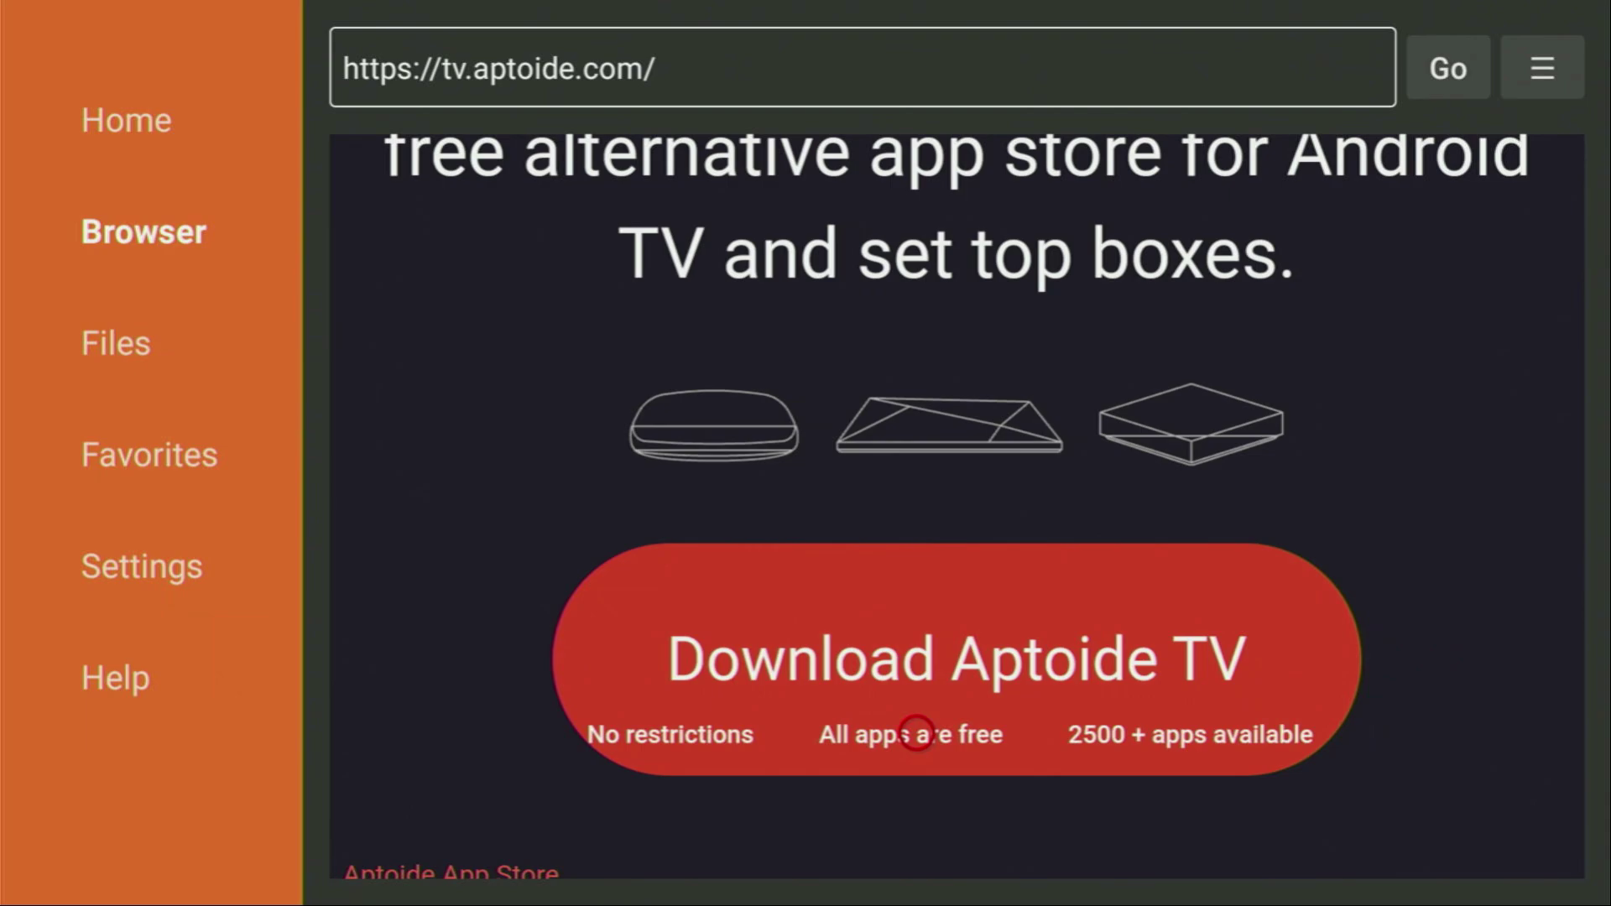
pyautogui.click(916, 649)
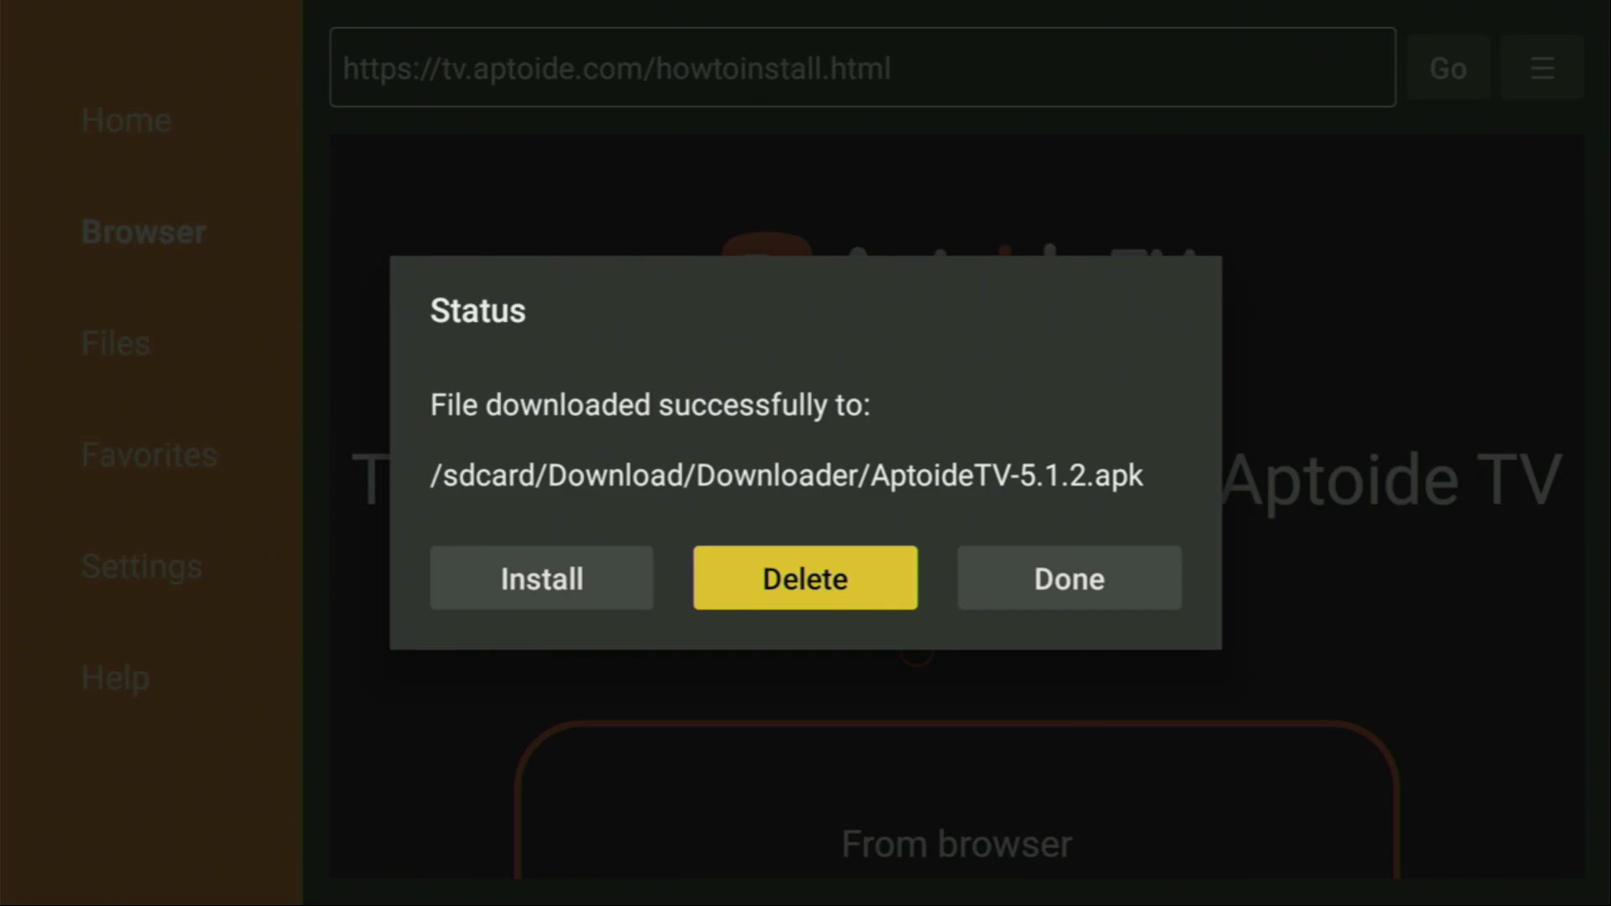
# Step: Delete the downloaded AptoideTV-5.1.2.apk installer file and confirm the deletion
pyautogui.press('Return')
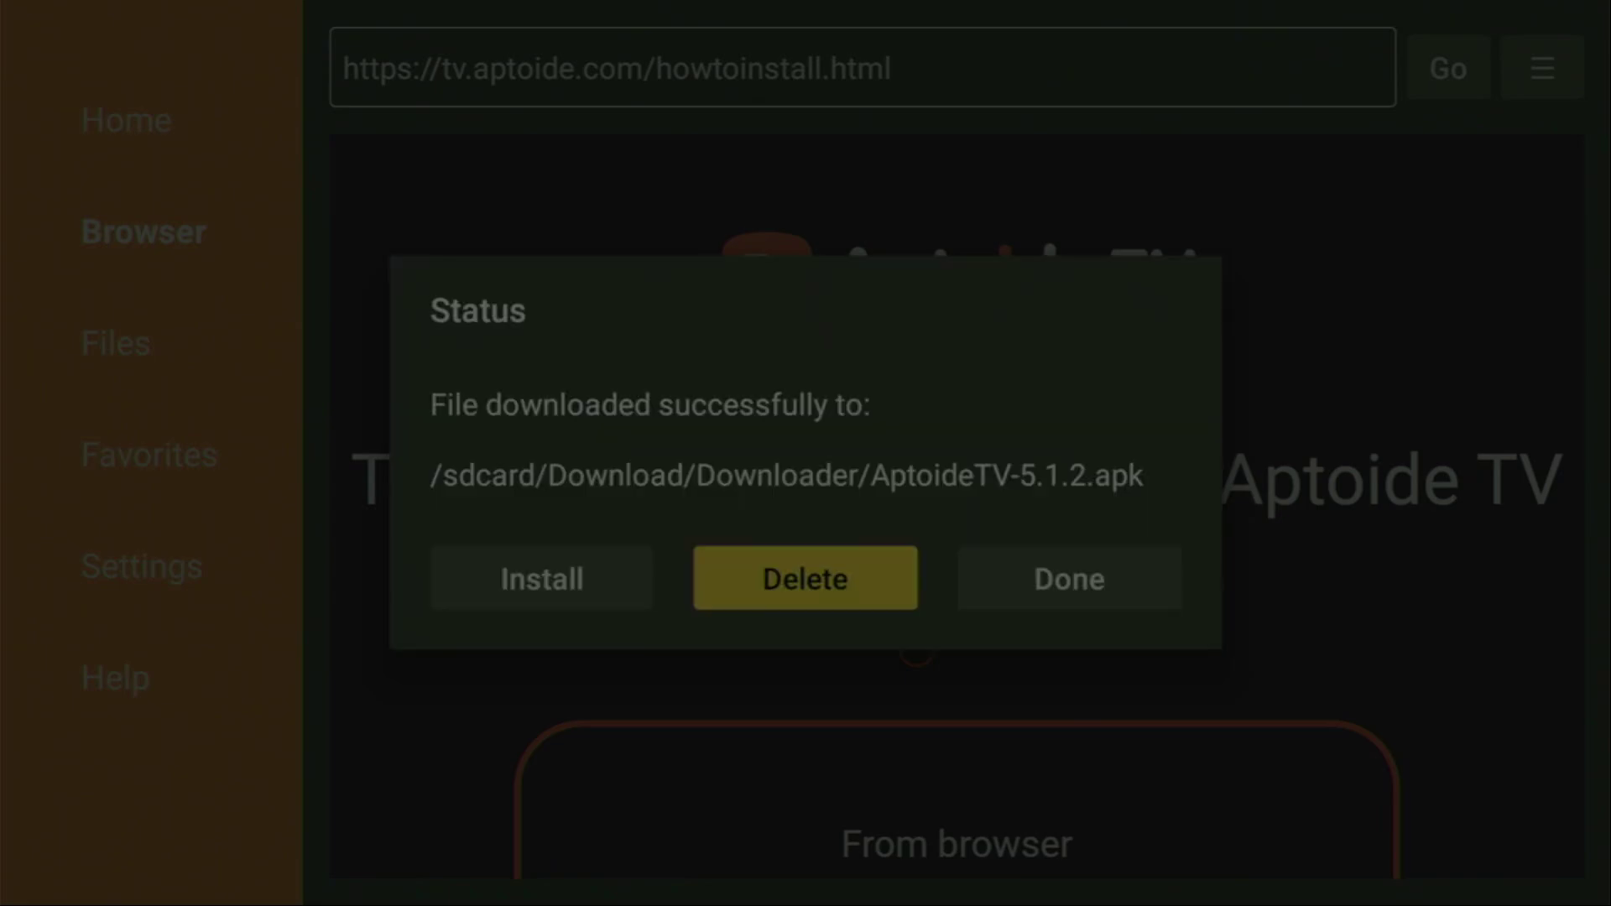
pyautogui.press('Left')
pyautogui.press('Return')
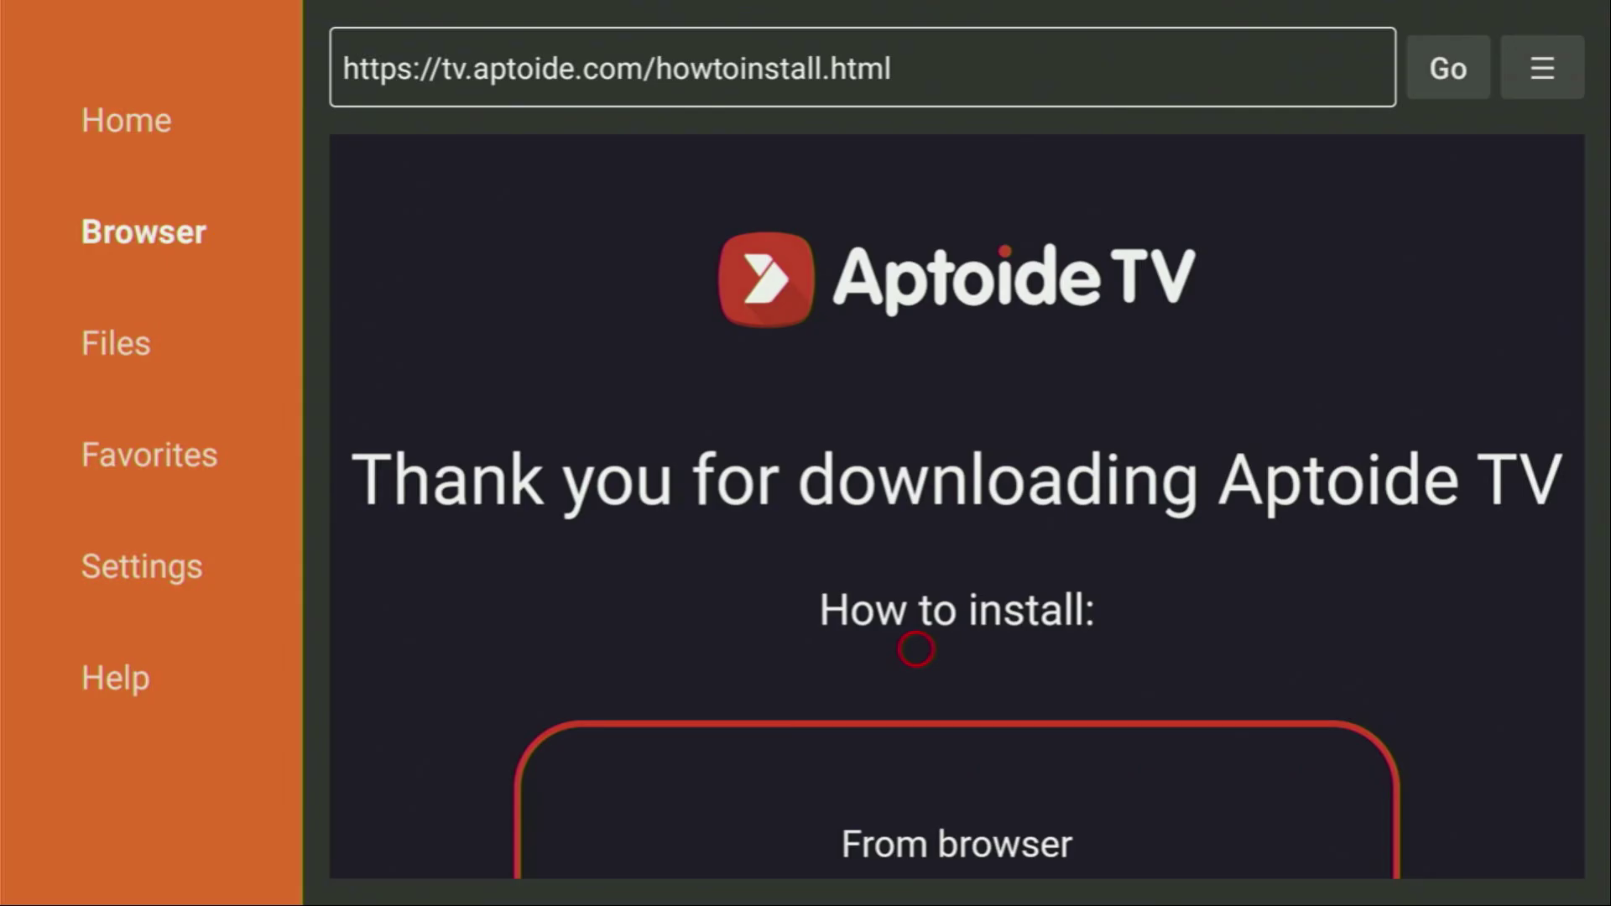
# Step: Return to the Fire TV home screen and open the full list of apps and channels
pyautogui.press('Home')
pyautogui.press('Right')
pyautogui.press('Right')
pyautogui.press('Right')
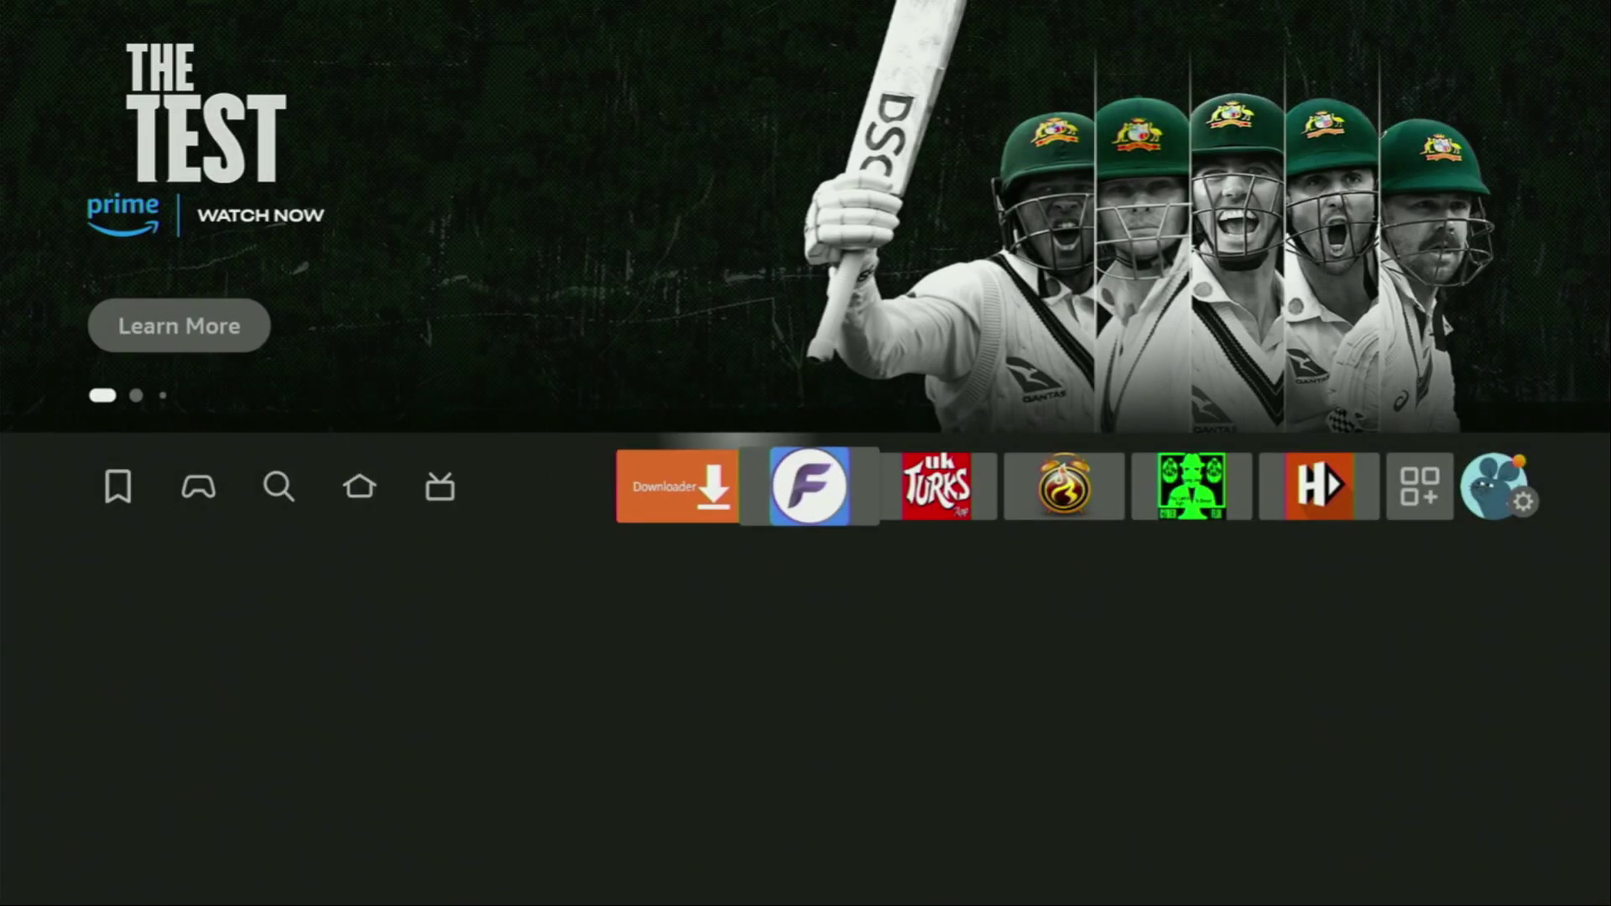
pyautogui.press('Right')
pyautogui.press('Right')
pyautogui.press('Right')
pyautogui.press('Right')
pyautogui.press('Right')
pyautogui.press('Return')
# Step: Select the Aptoide TV app in the last row of Your Apps & Channels
pyautogui.press('Down')
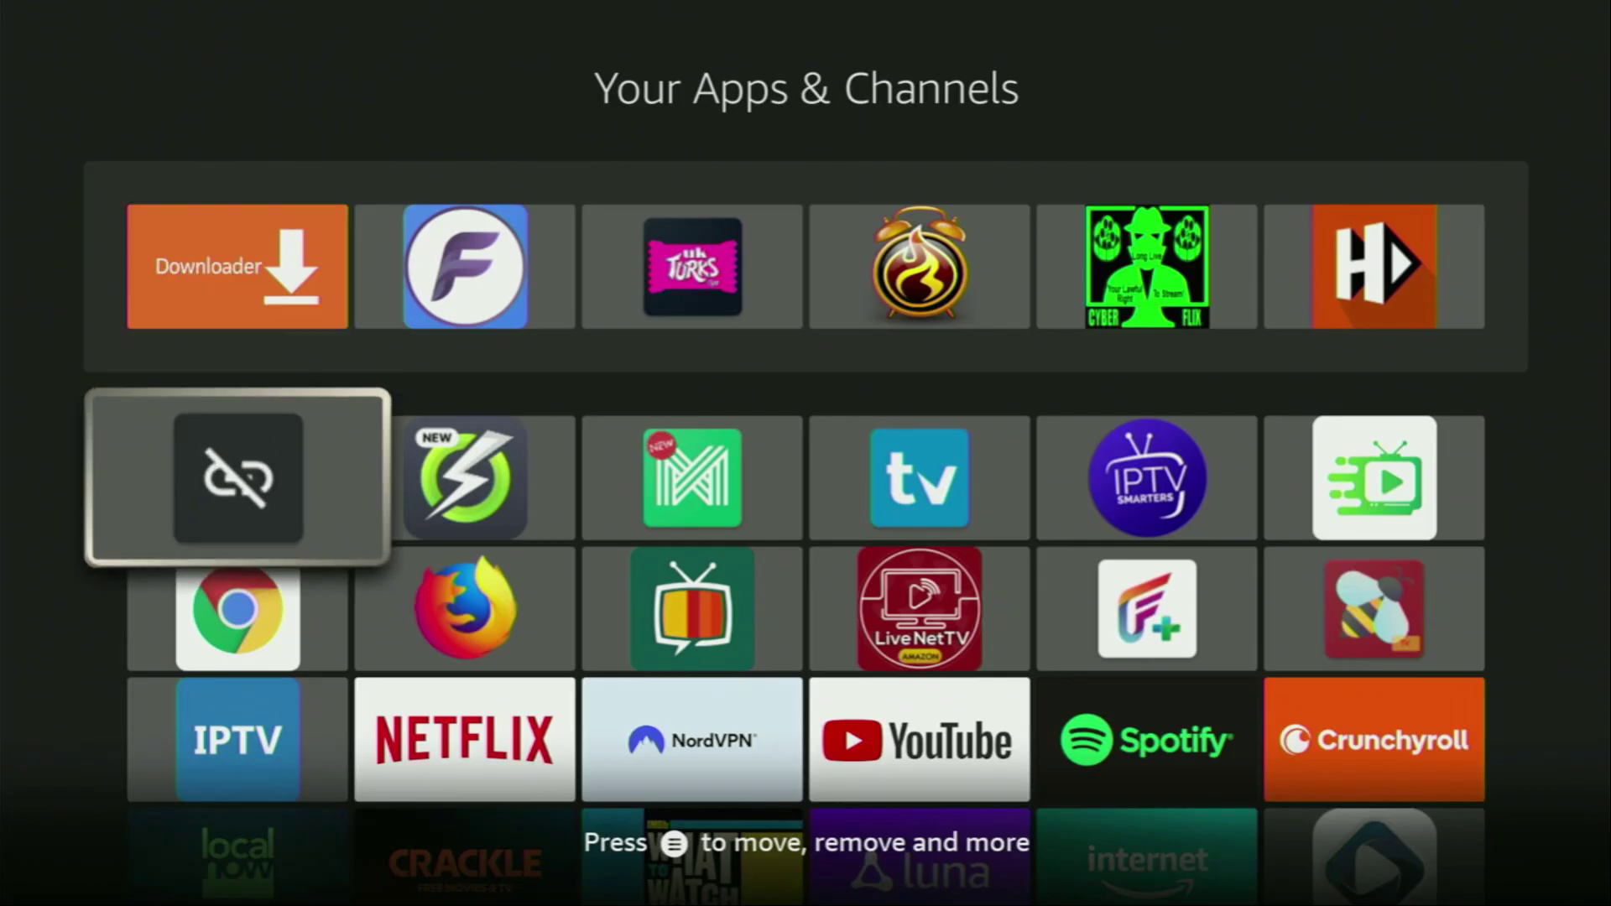
pyautogui.press('Down')
pyautogui.press('Down')
pyautogui.press('Down')
pyautogui.press('Down')
pyautogui.press('Right')
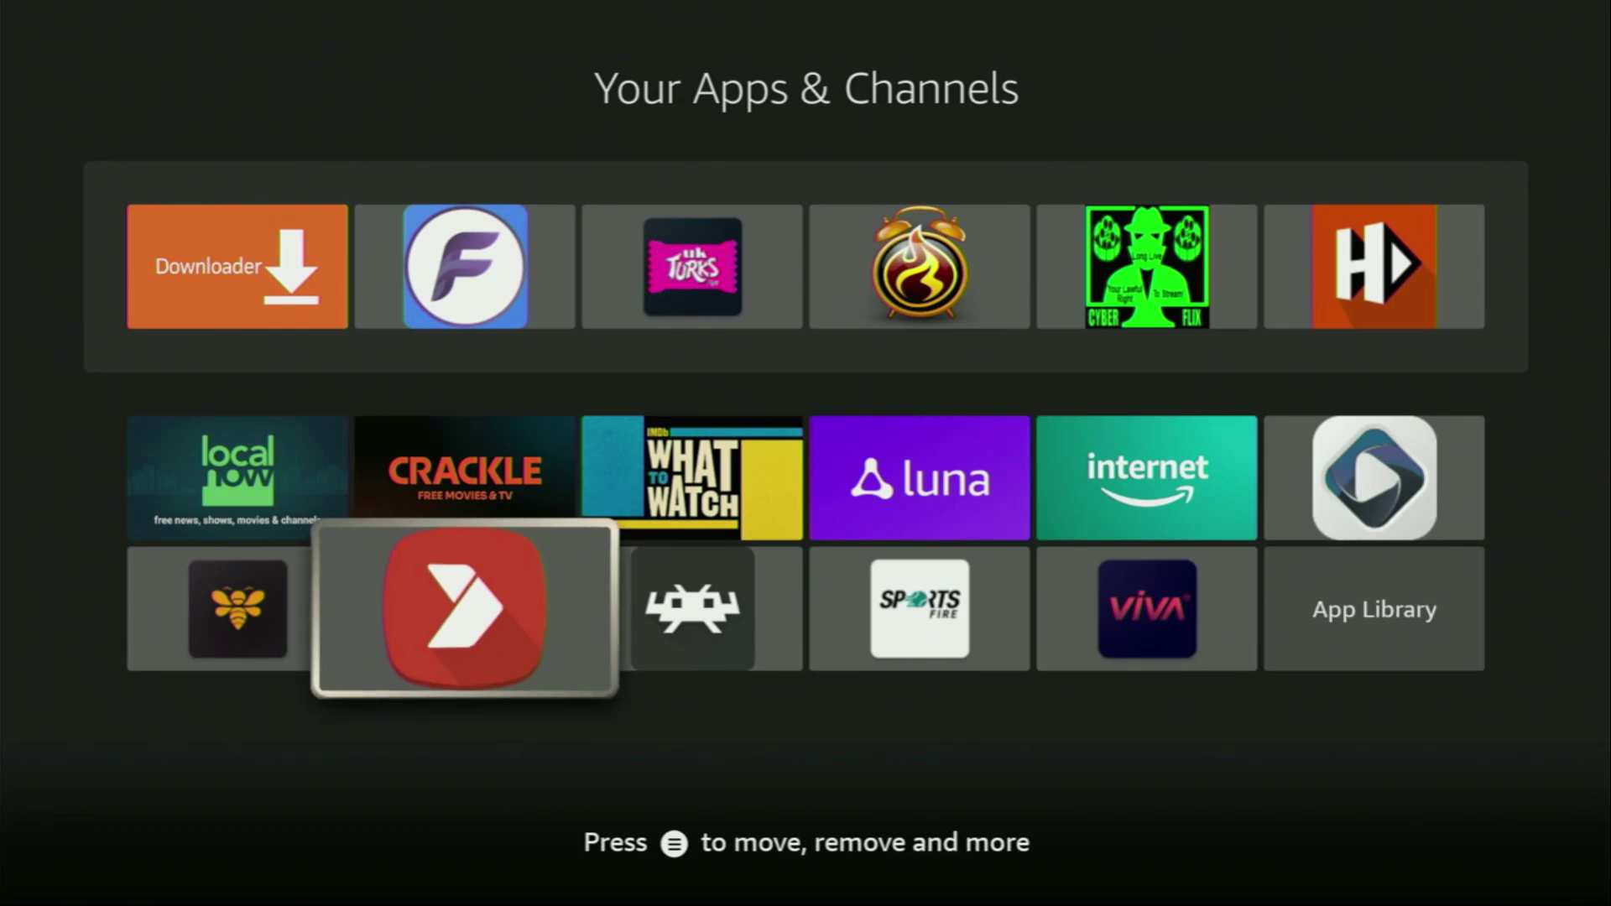